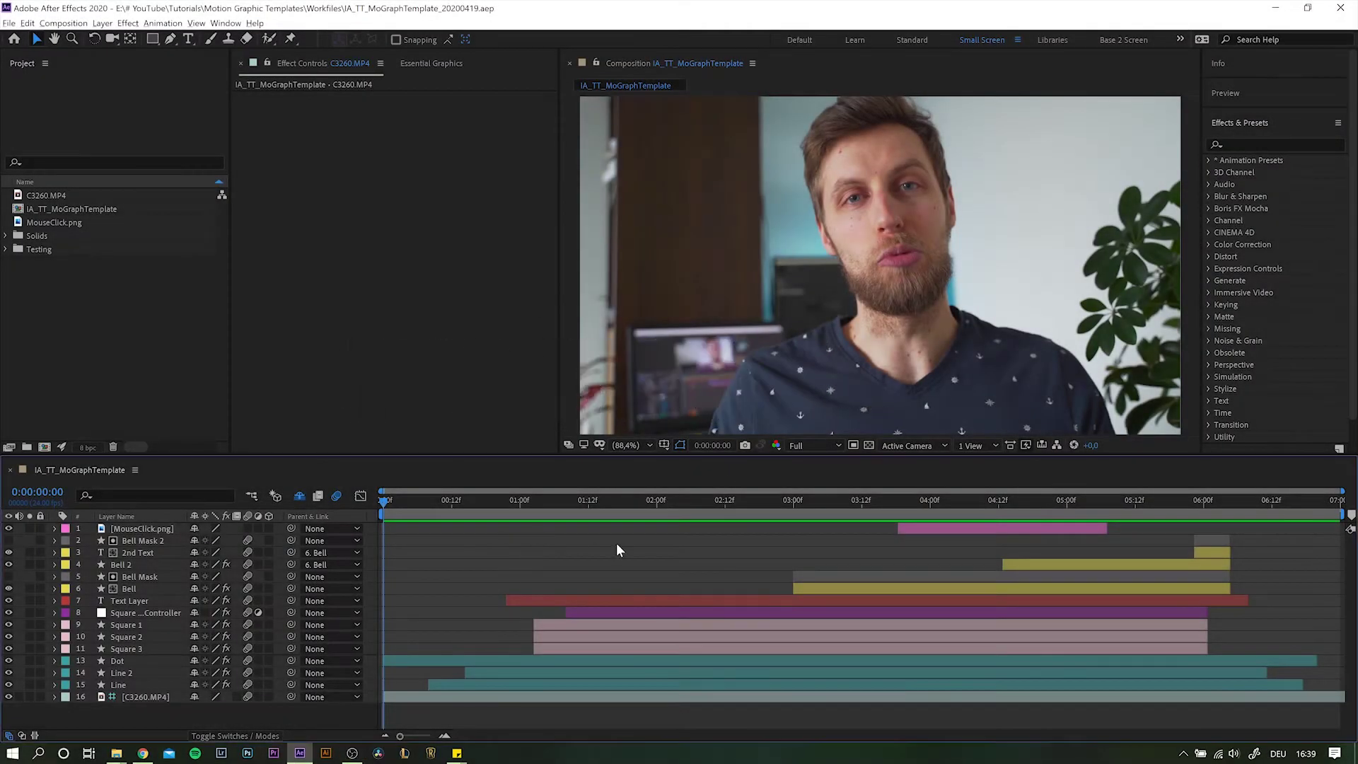
Preview the lower-third animation, then scrub to about 0:00:02:01 where the SUBSCRIBE underline is fully revealed.
key(space)
drag(590, 503, 664, 501)
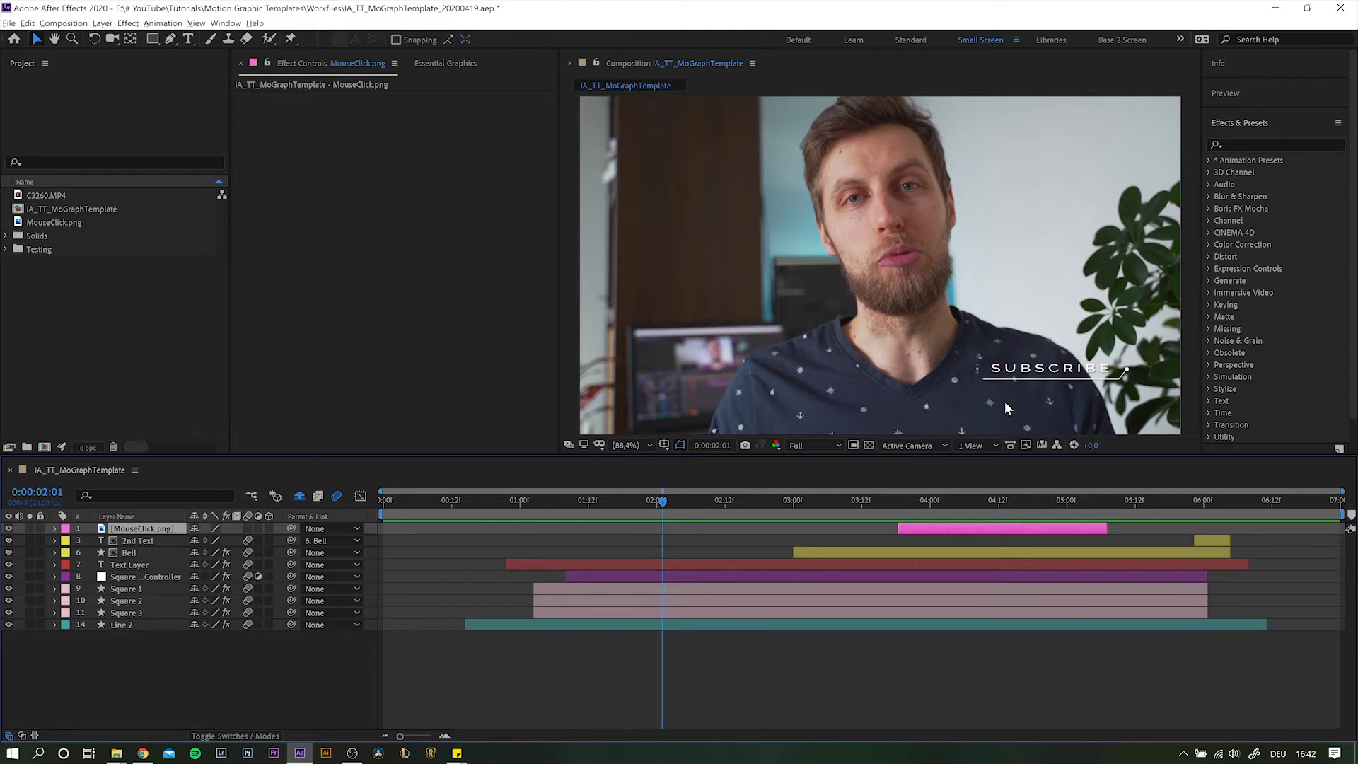
Insert 'LIKE &' before SUBSCRIBE in the title and scrub through to check the underline.
click(1072, 372)
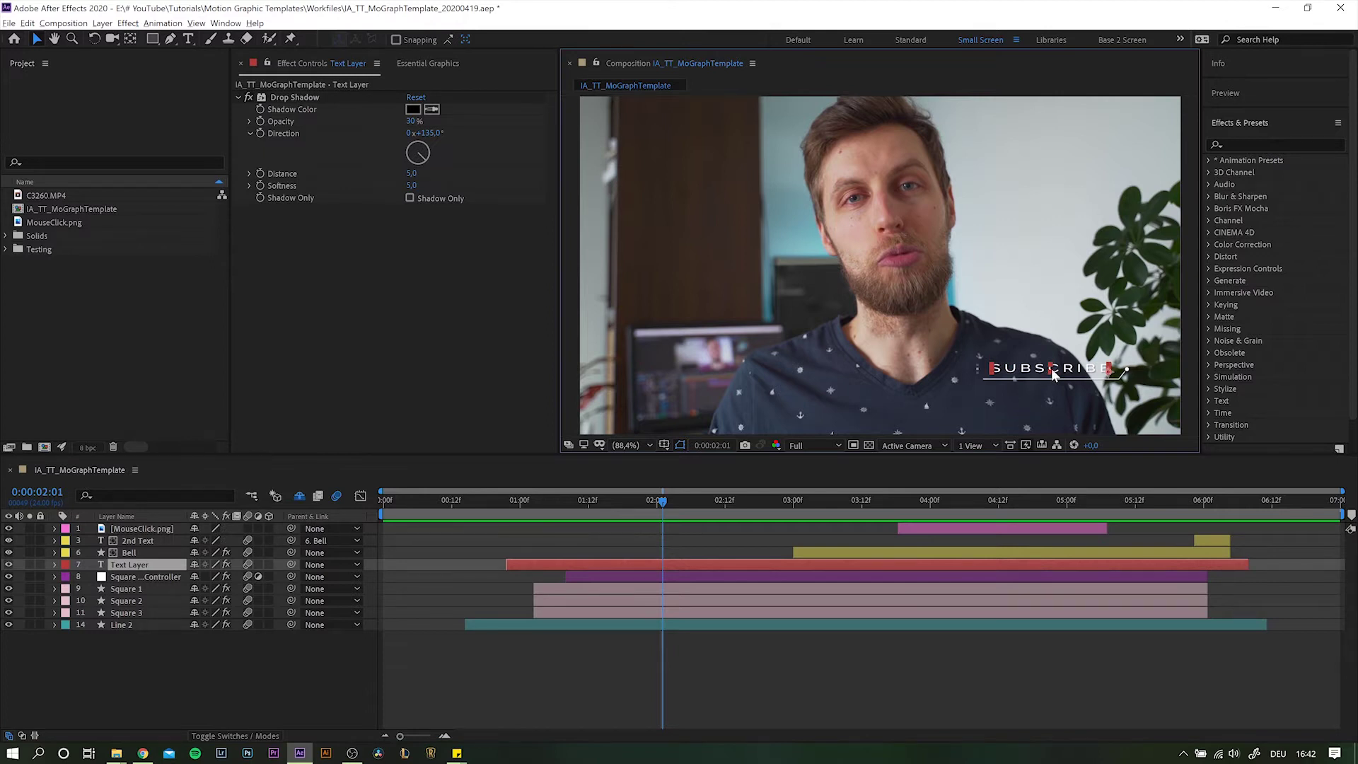
double_click(1014, 367)
click(1012, 368)
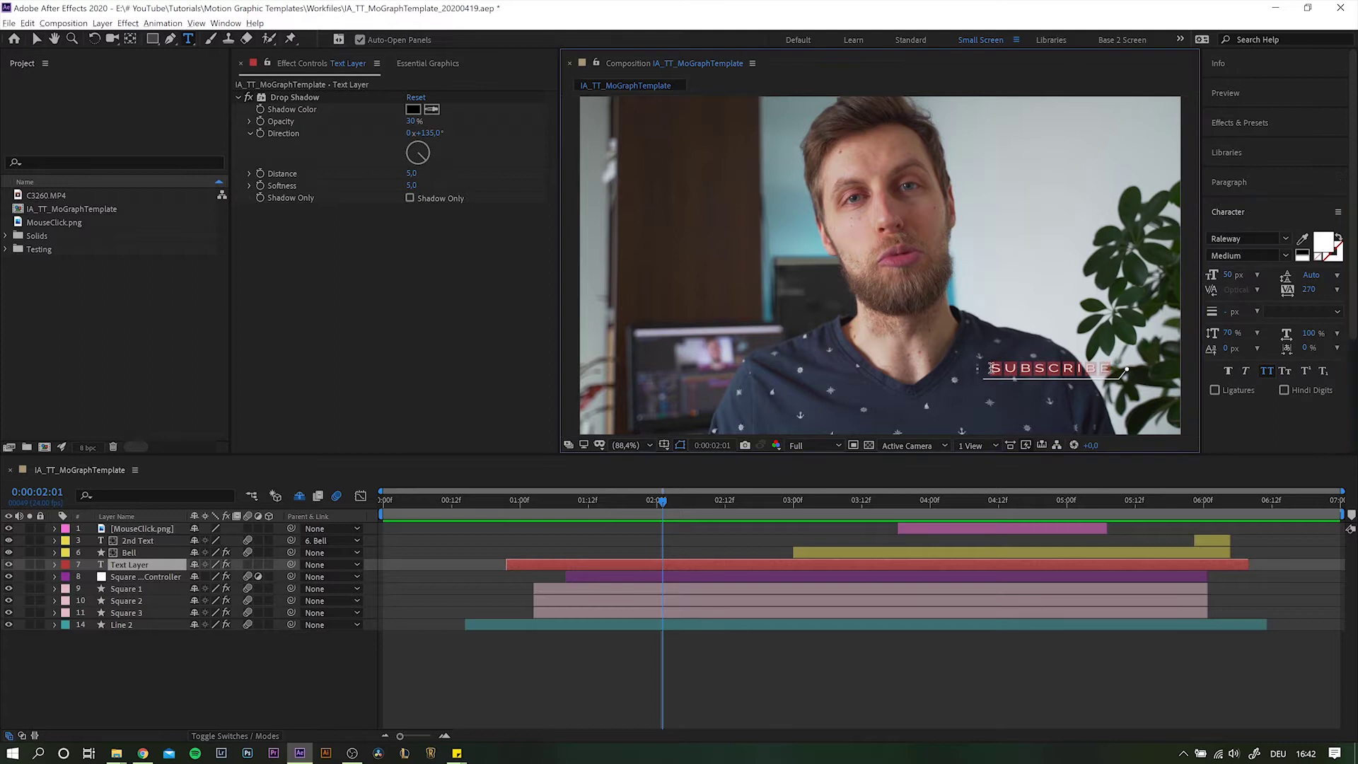
text(LIKE &)
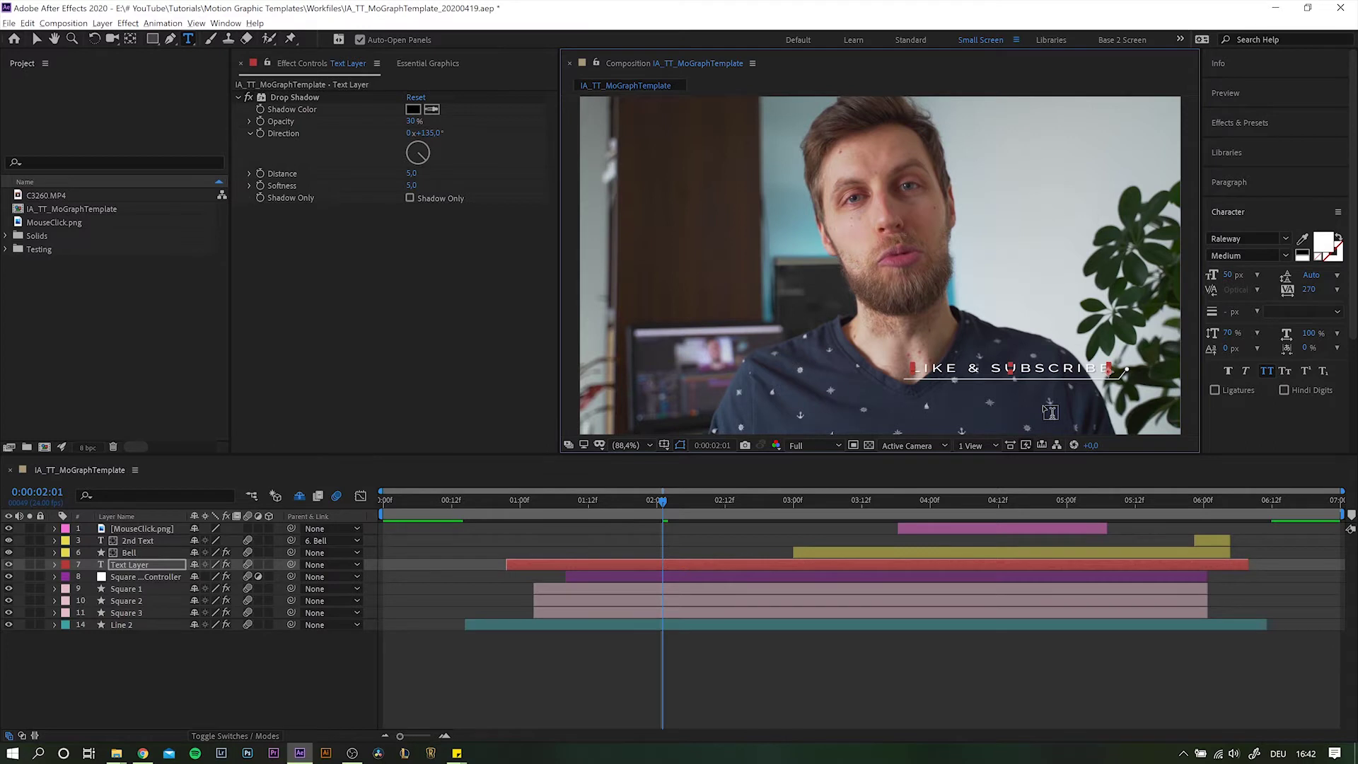
drag(701, 499, 631, 521)
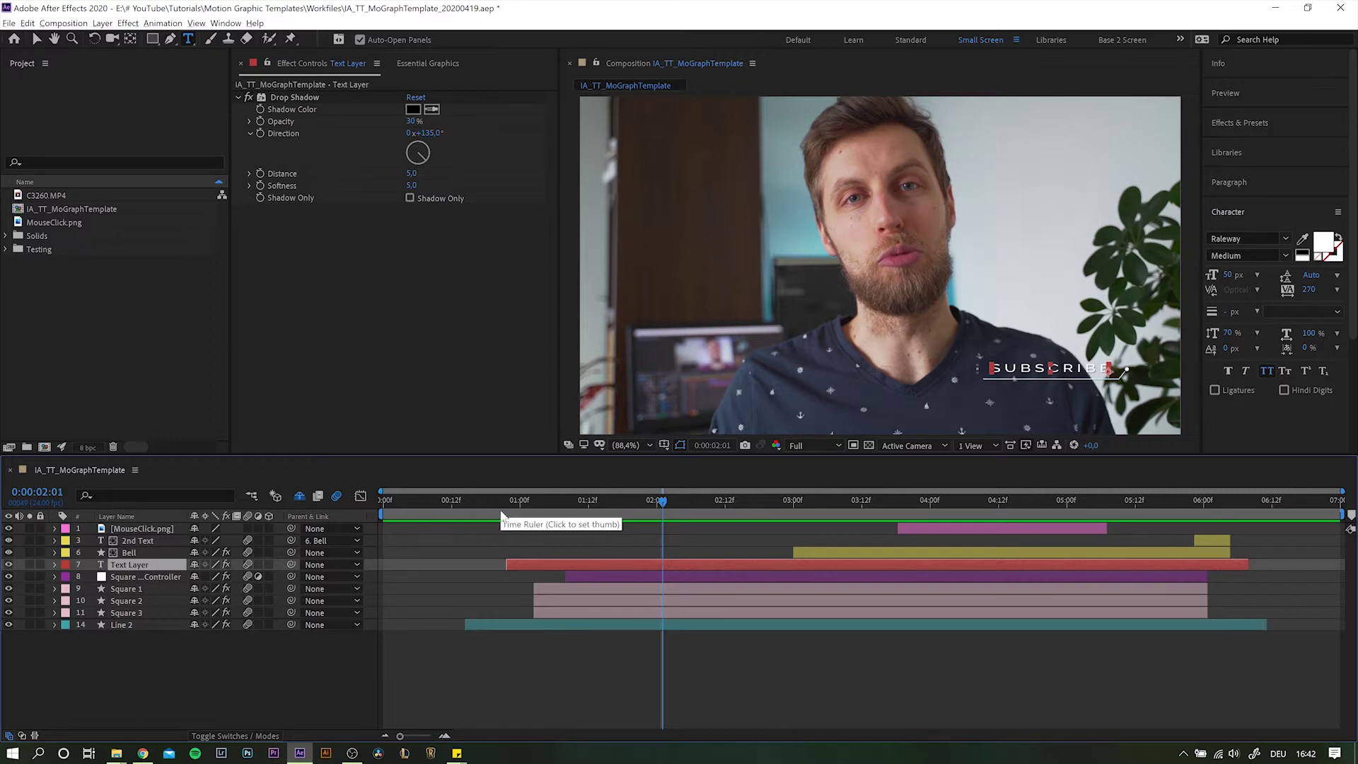
key(Home)
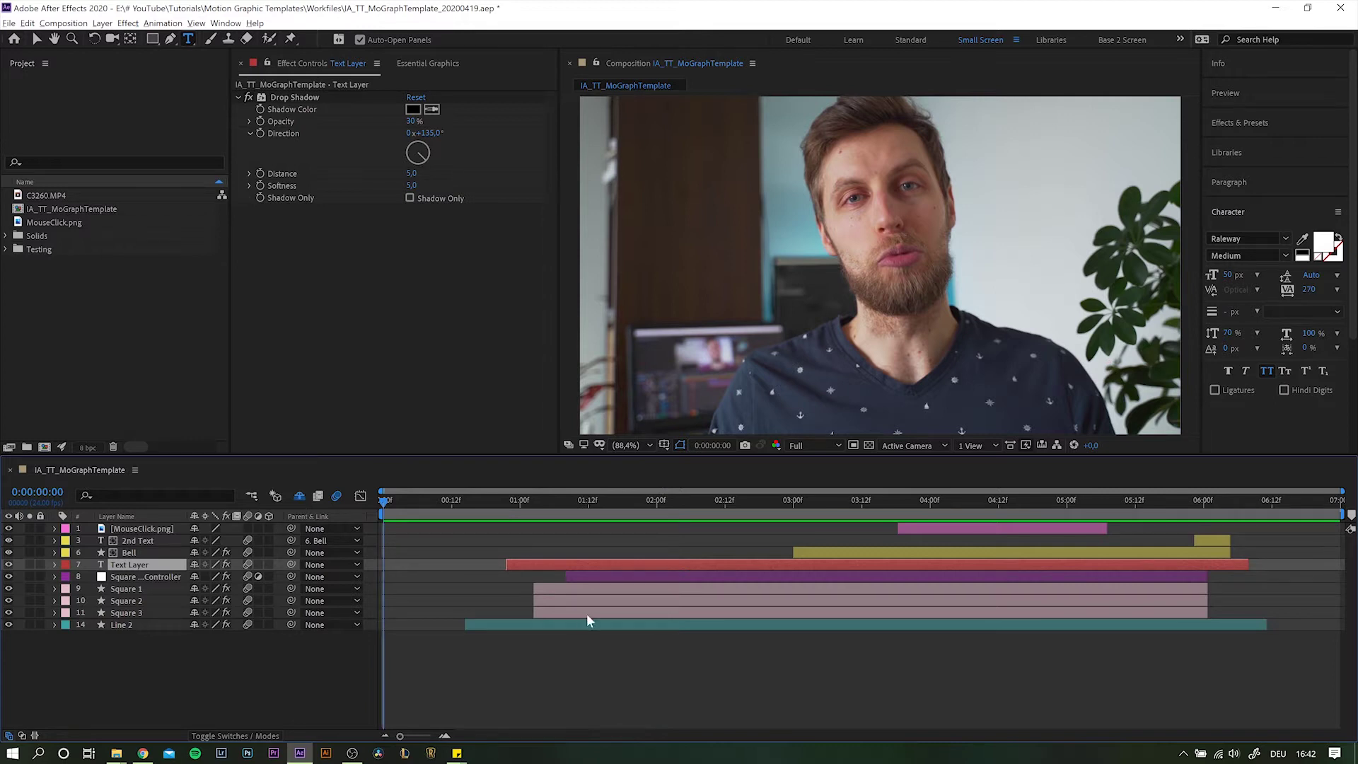
click(587, 624)
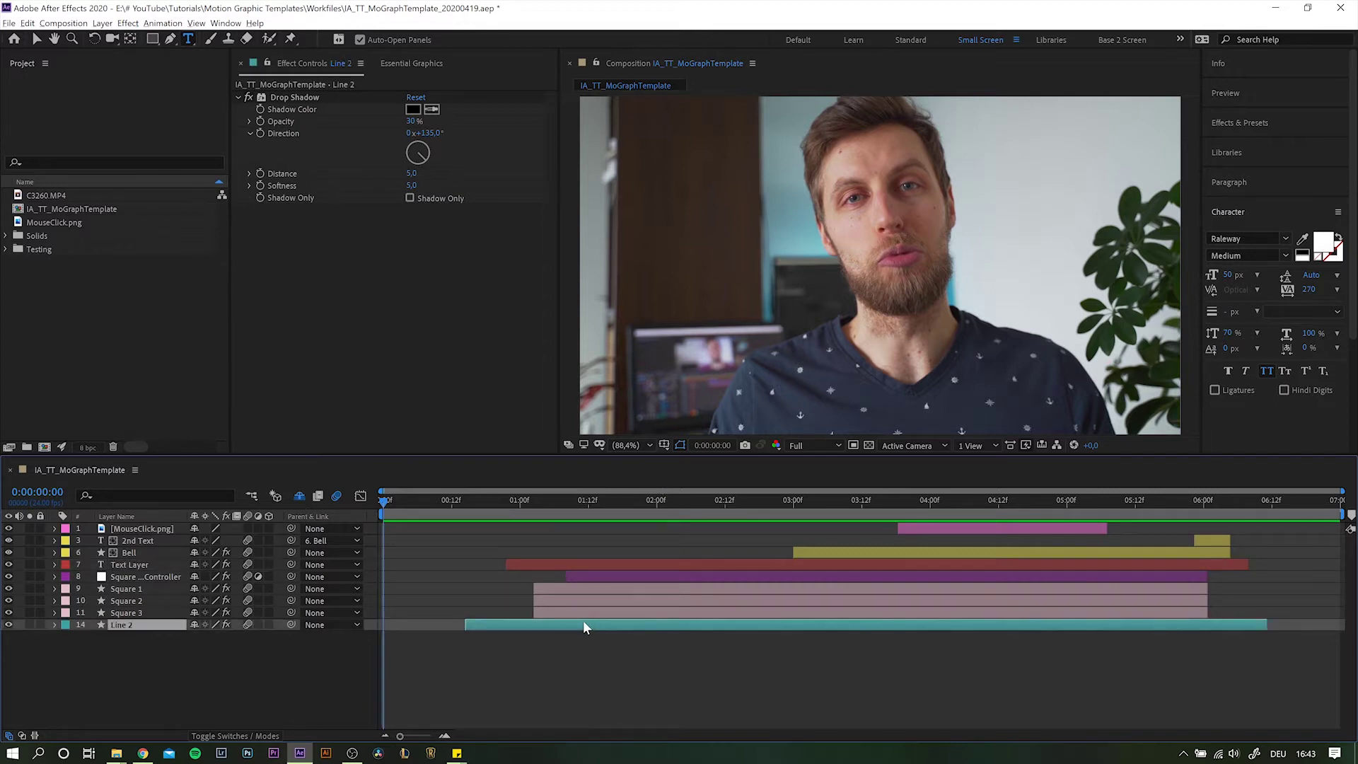
key(e)
key(e)
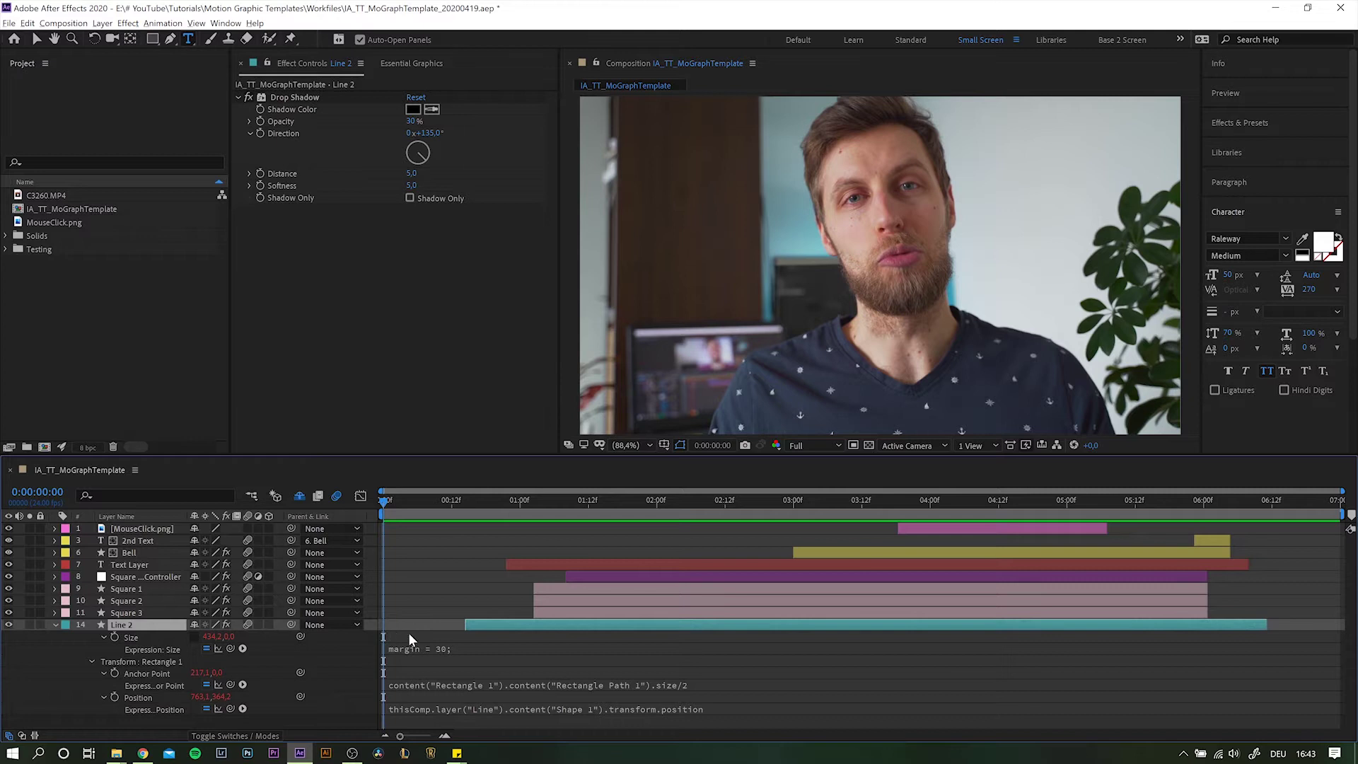
key(e)
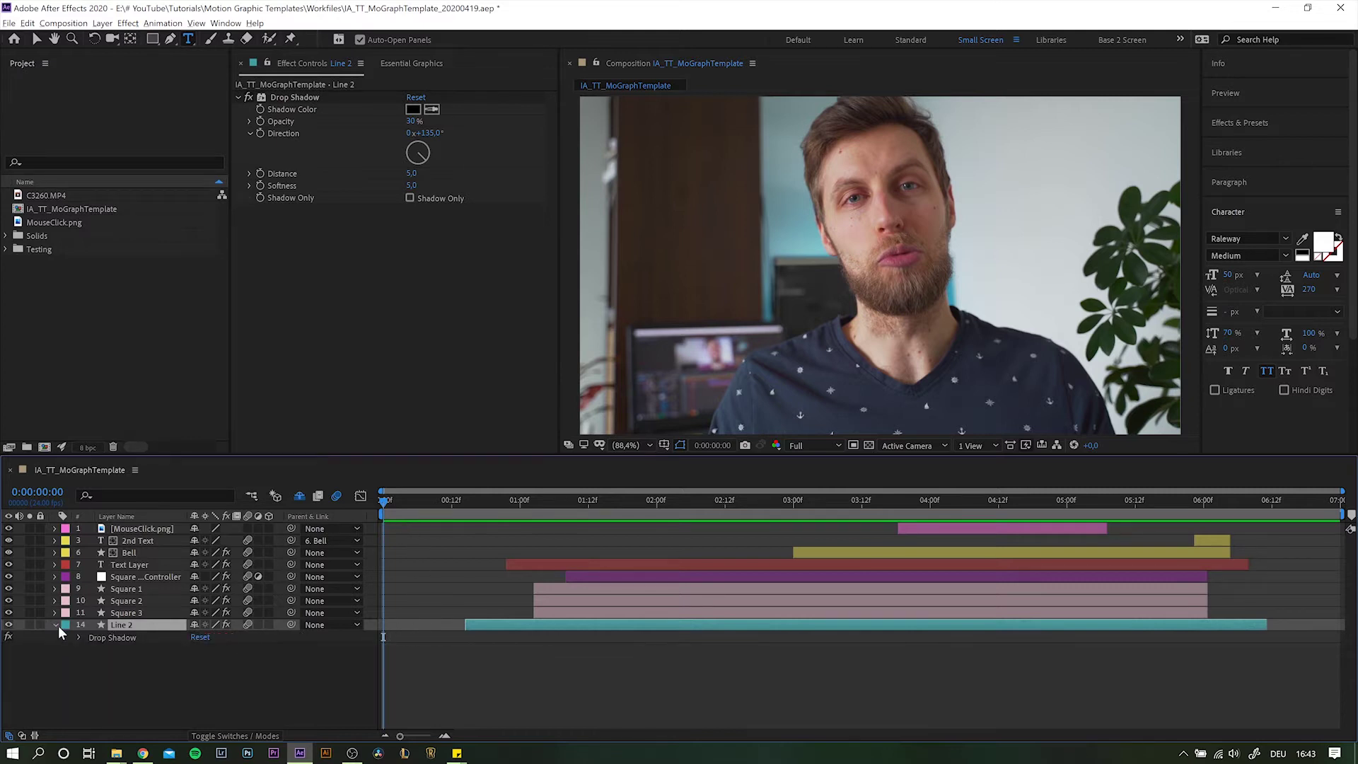
click(58, 625)
click(451, 503)
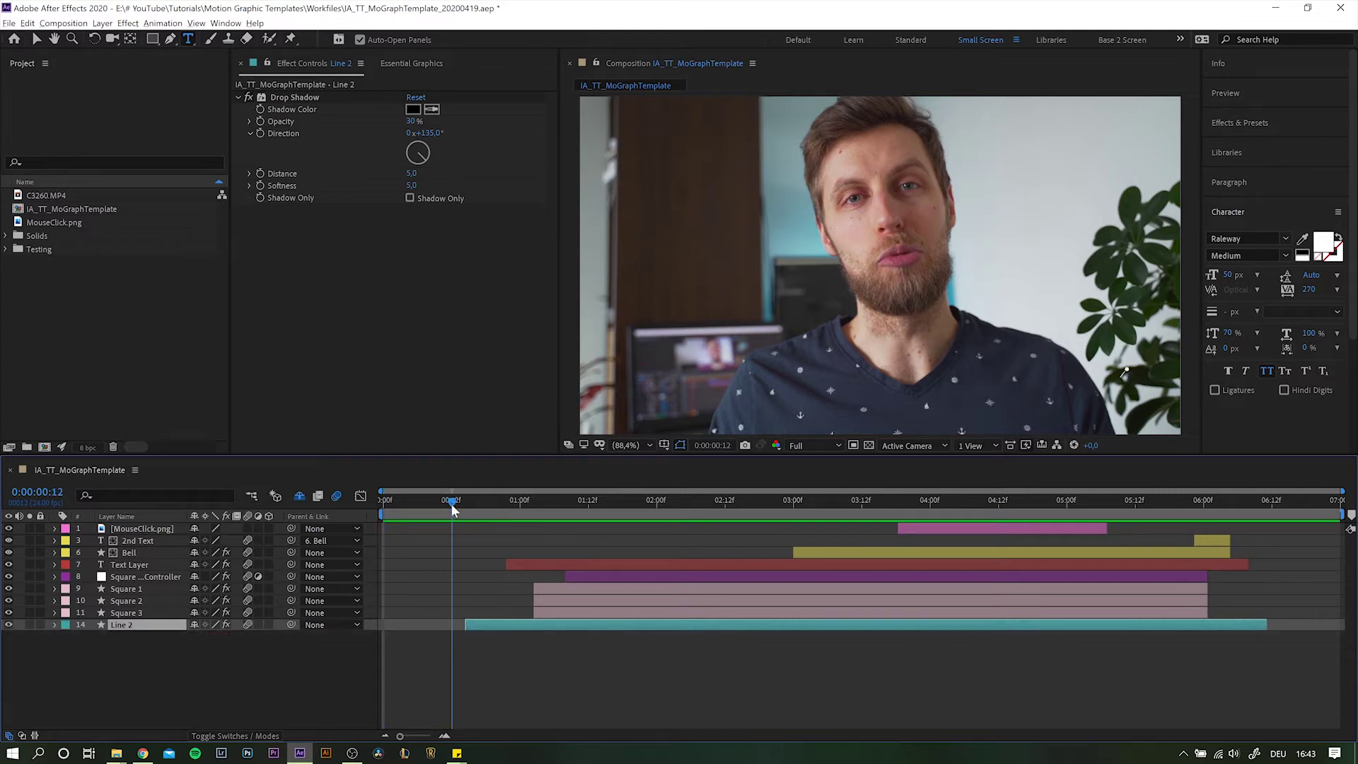
drag(451, 504, 657, 508)
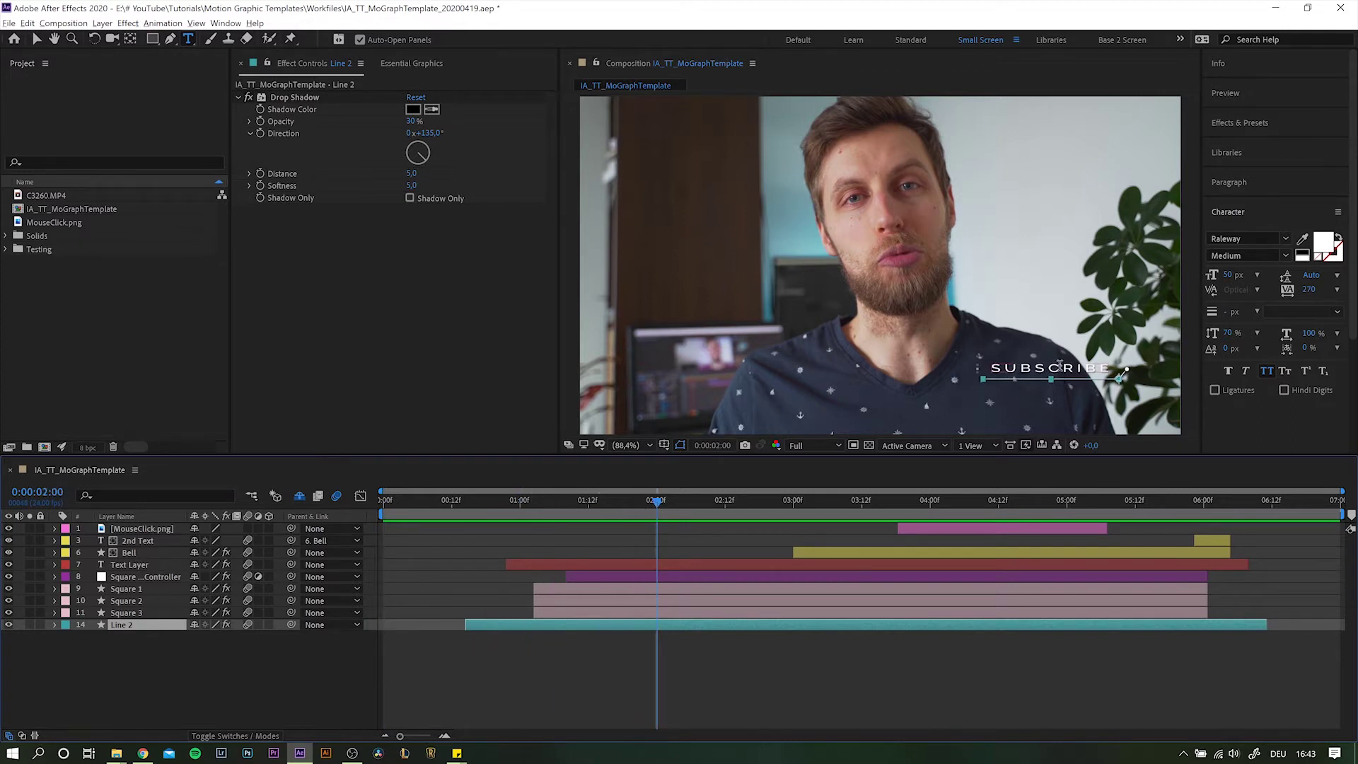
Change the title to 'LIKE & SUBSCRIBE' and select the square layers.
click(1058, 365)
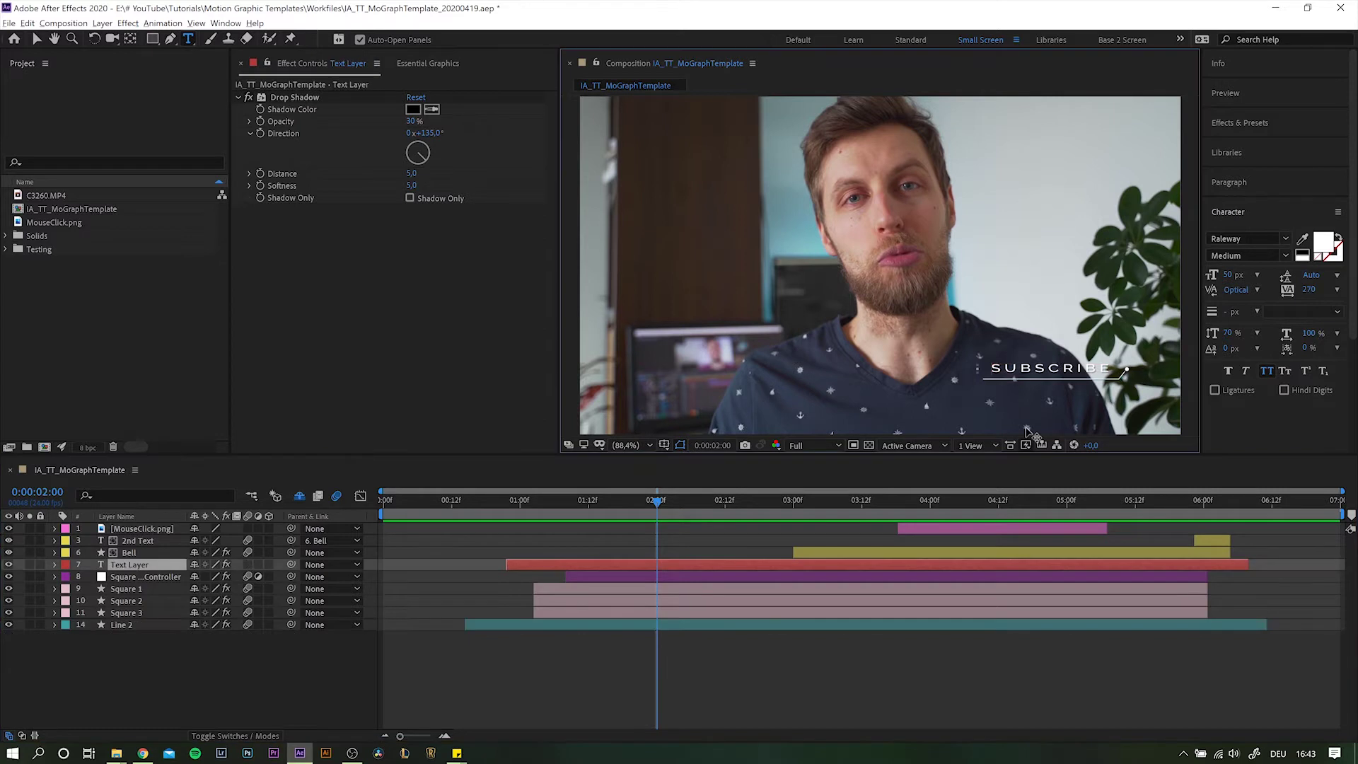
text(LIKE &)
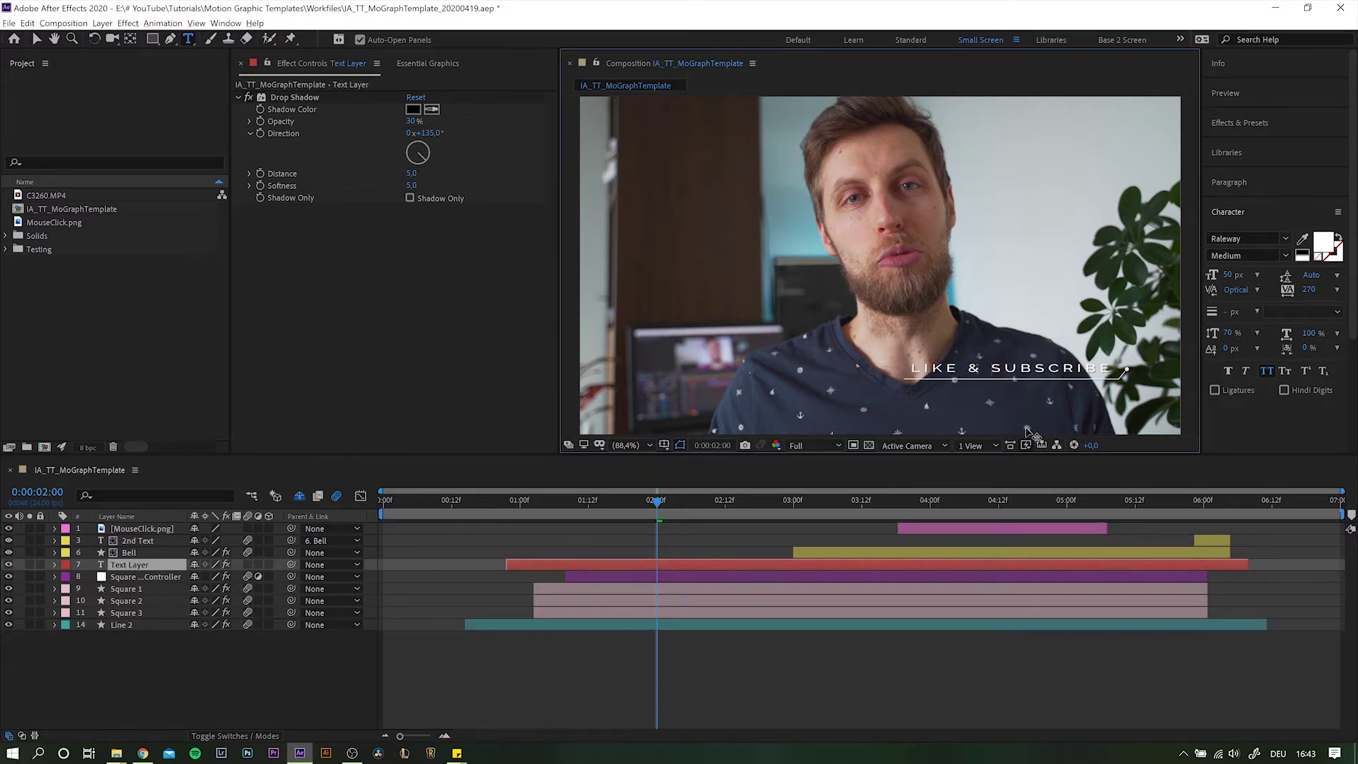
scroll(990, 384, up, 5)
click(918, 587)
shift+click(917, 610)
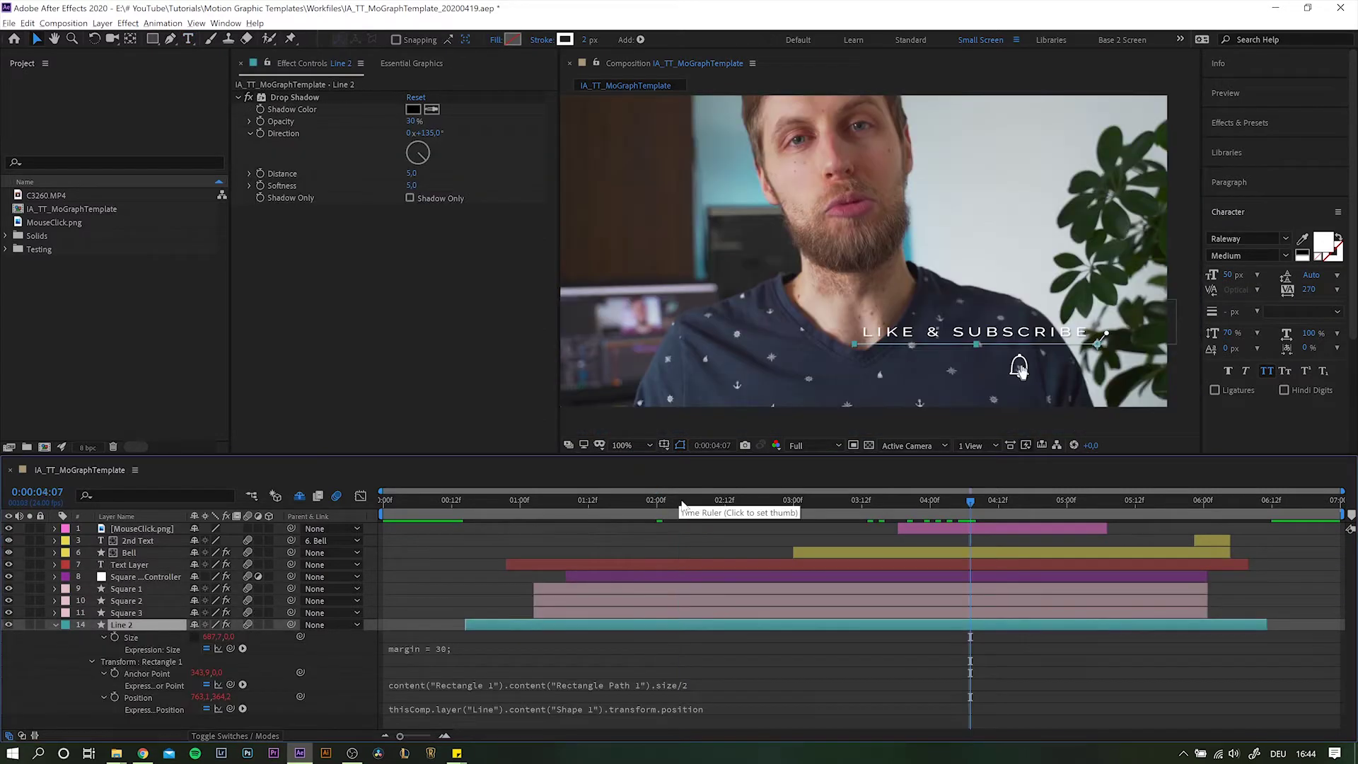
drag(681, 503, 673, 503)
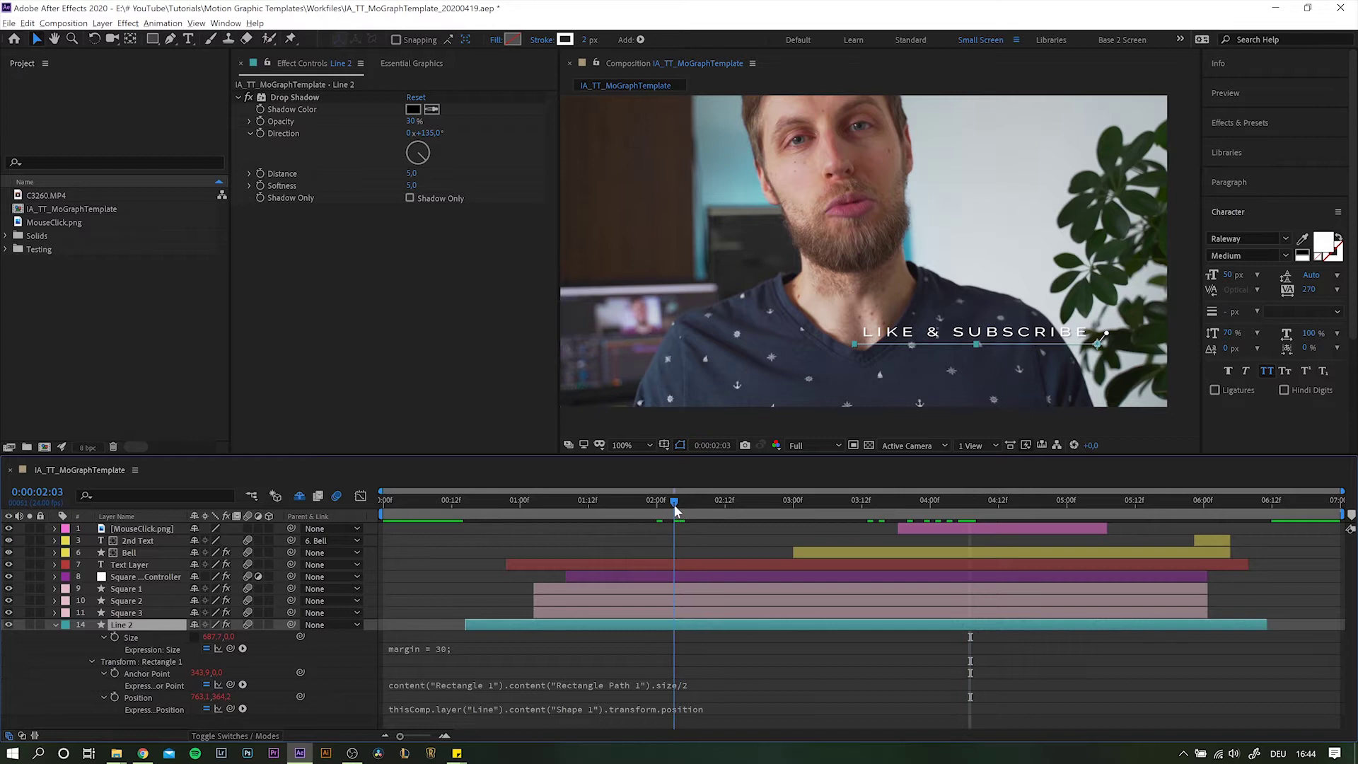
Add a new null object above the Square Visibility Controller and give it a purple label.
click(128, 579)
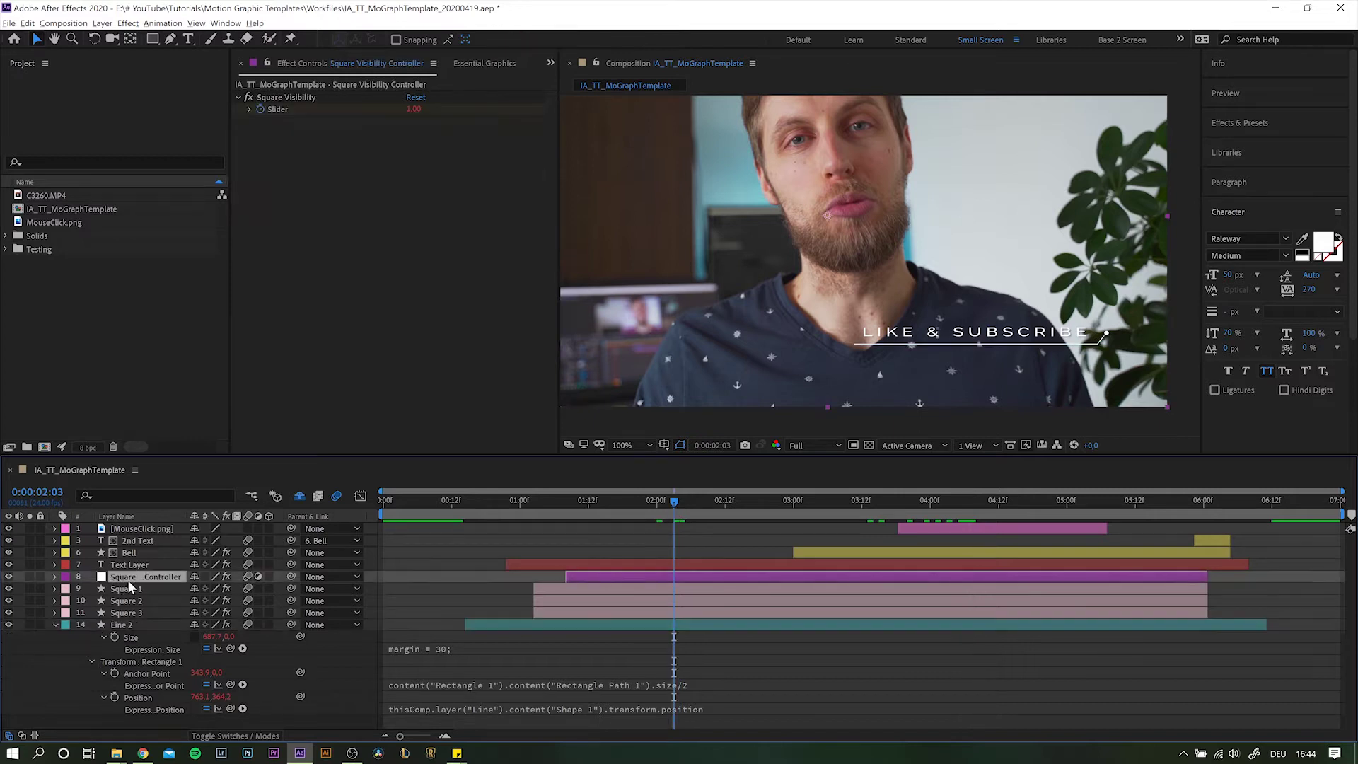
right_click(281, 577)
mouse_move(344, 584)
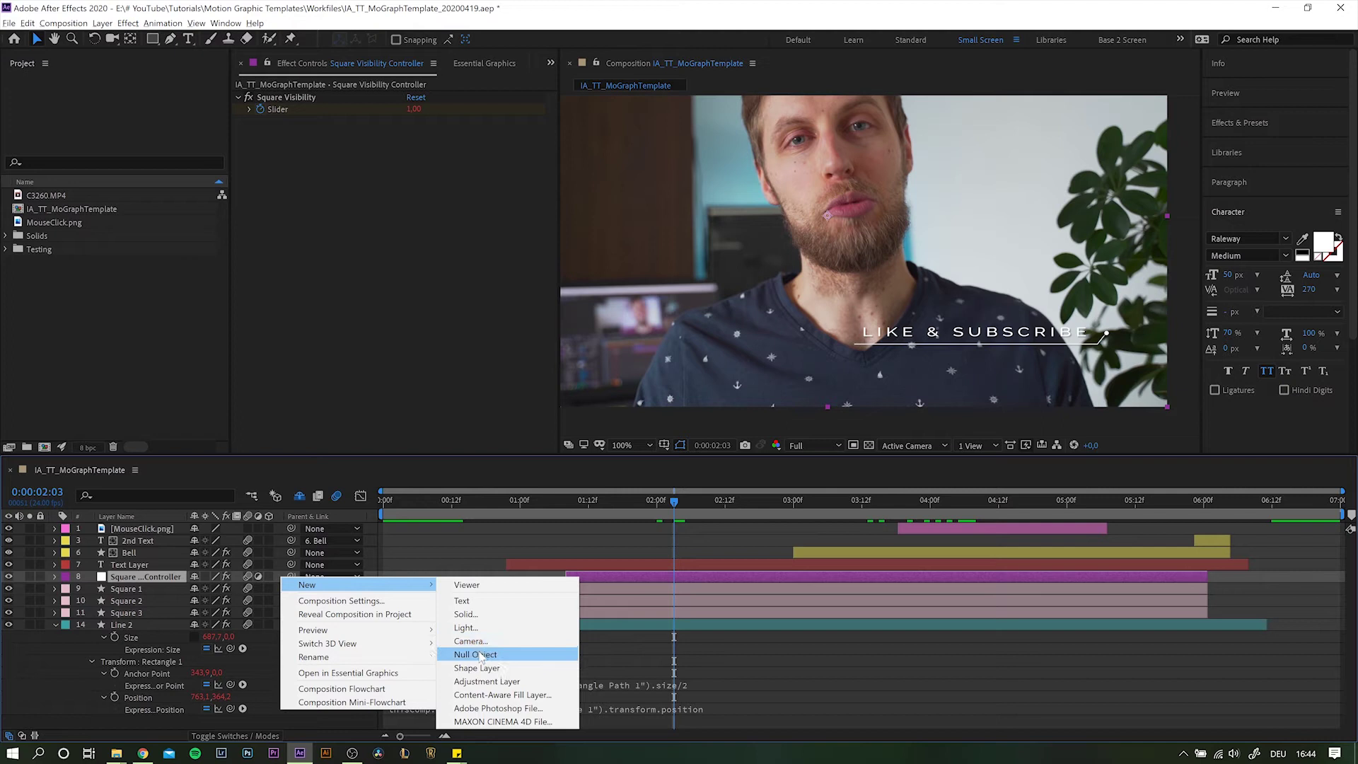
click(477, 654)
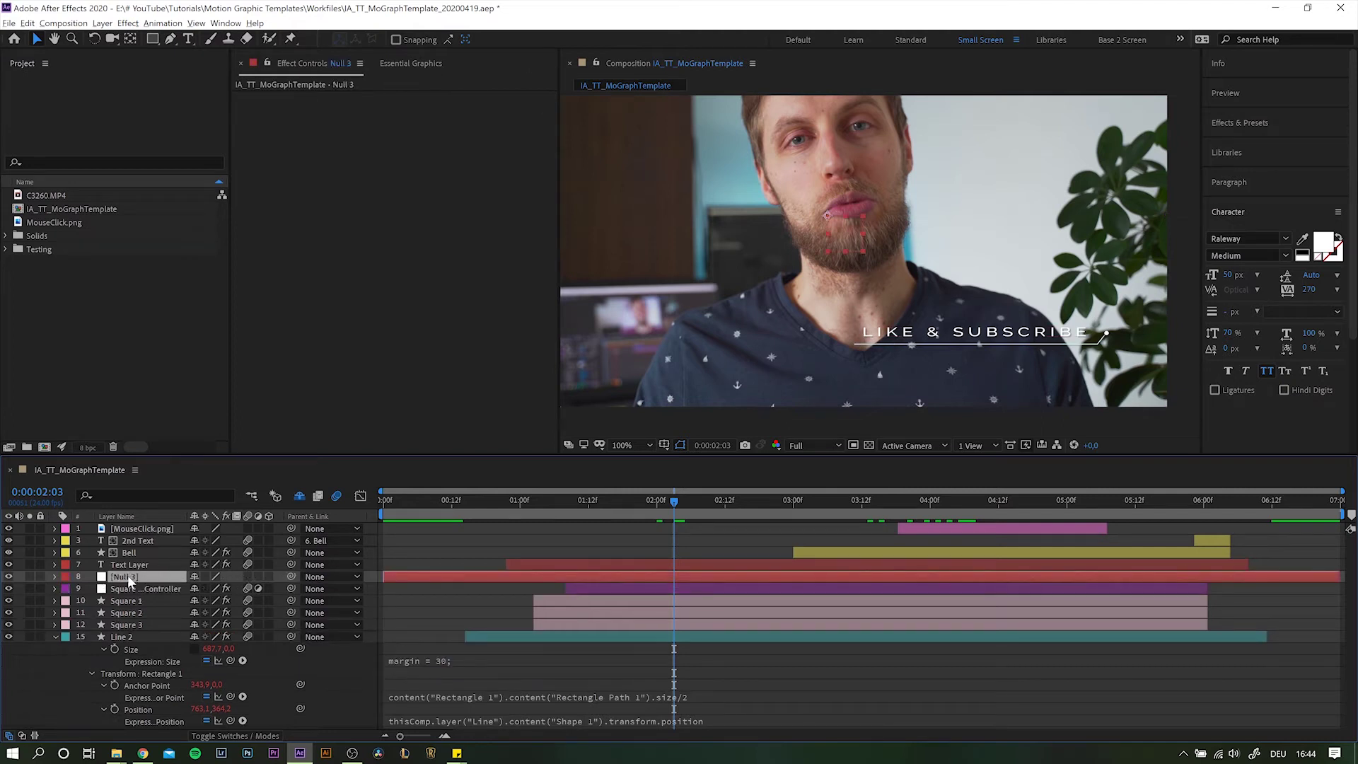
click(66, 580)
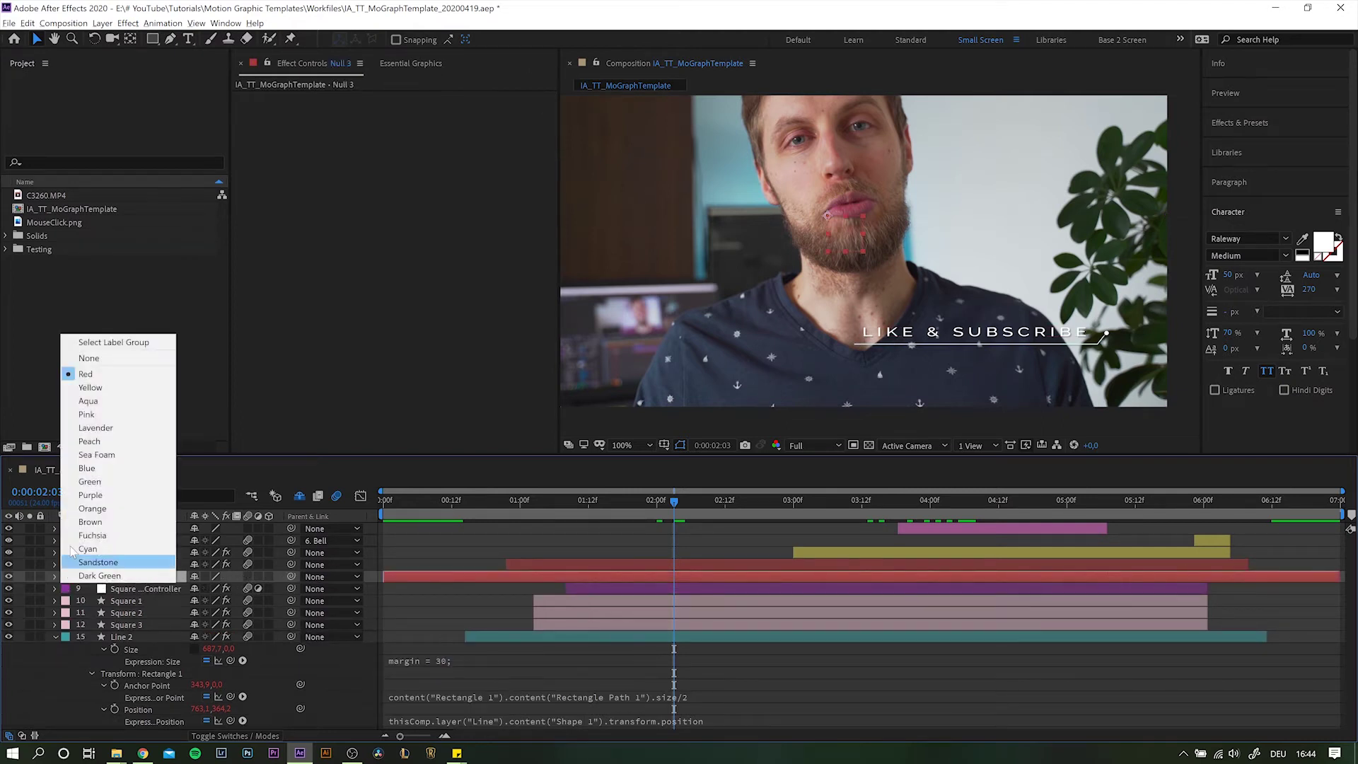
click(88, 499)
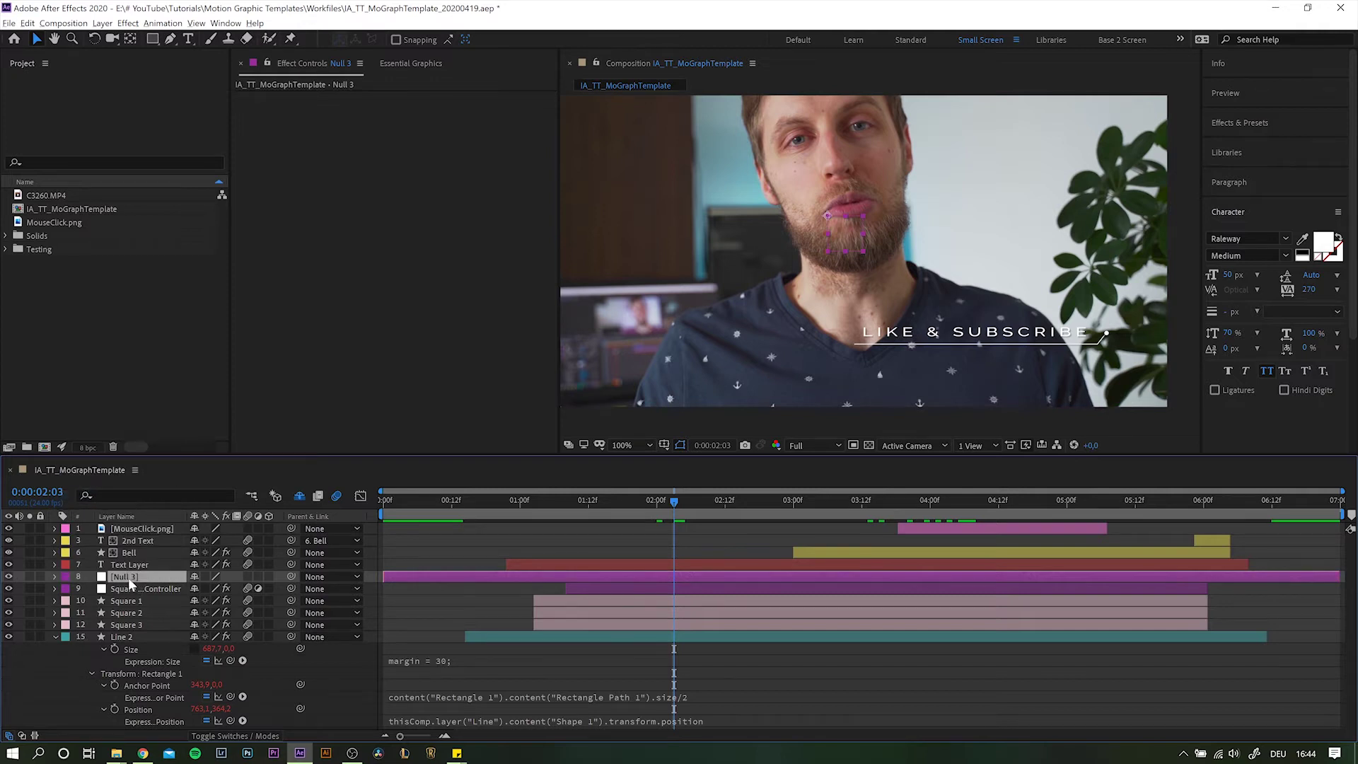
Set Null 3's Position to 1270, 883.
click(138, 601)
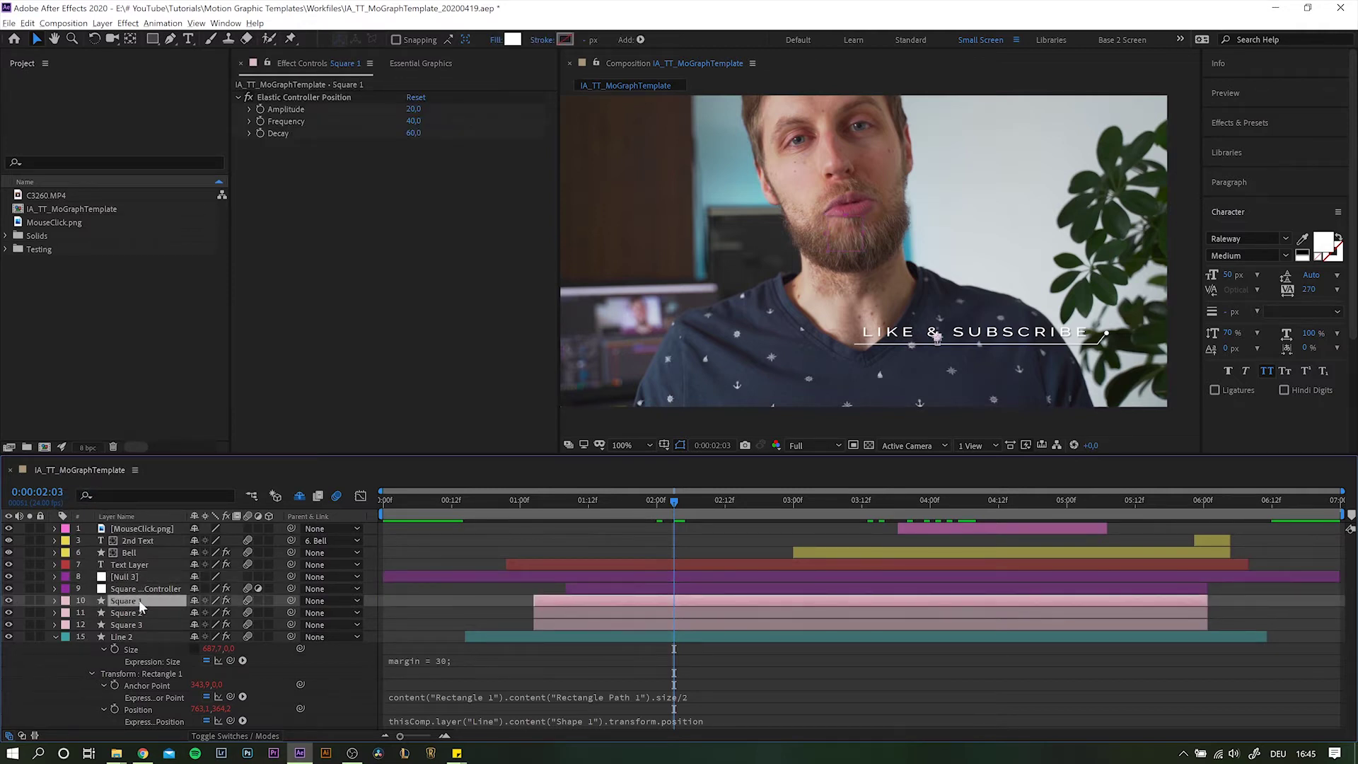
key(p)
click(126, 578)
key(p)
click(202, 588)
text(1270,8,883,0)
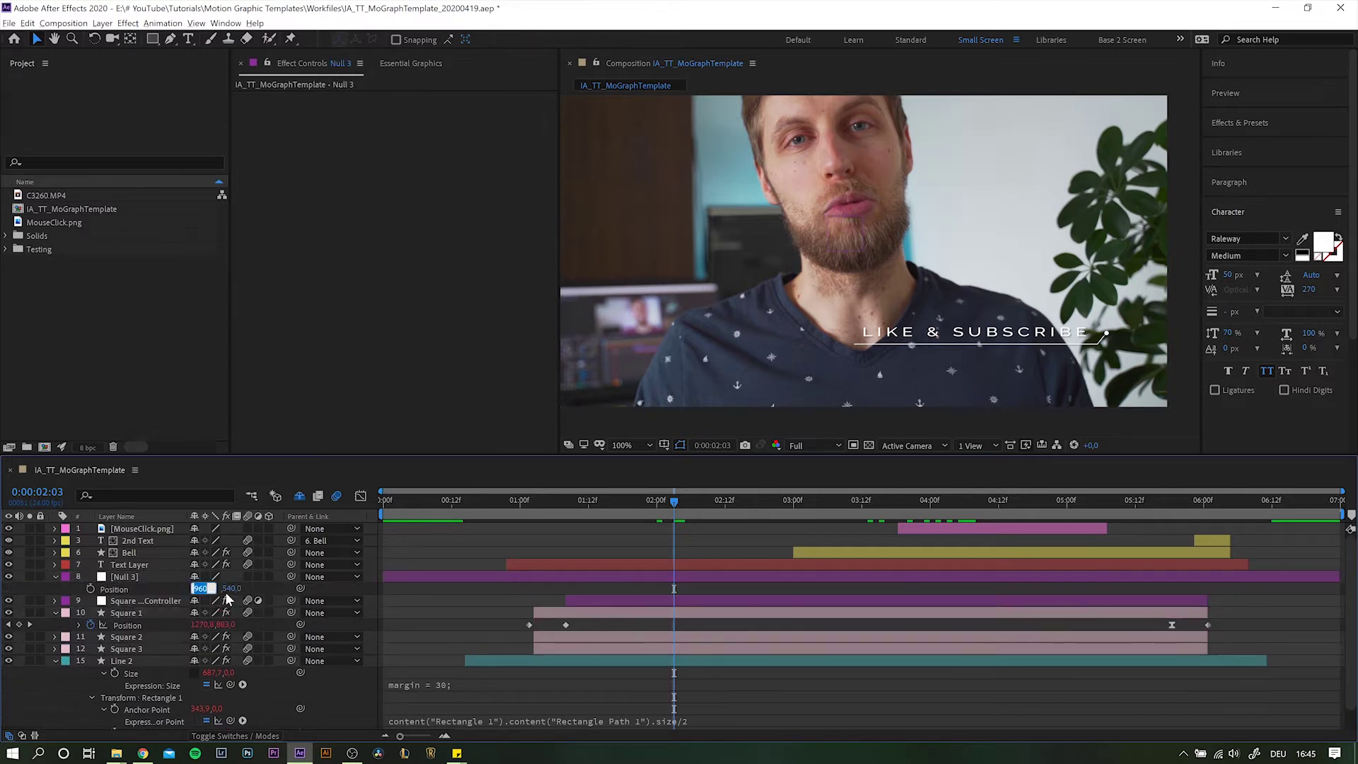
key(Return)
click(225, 589)
text(883)
key(Return)
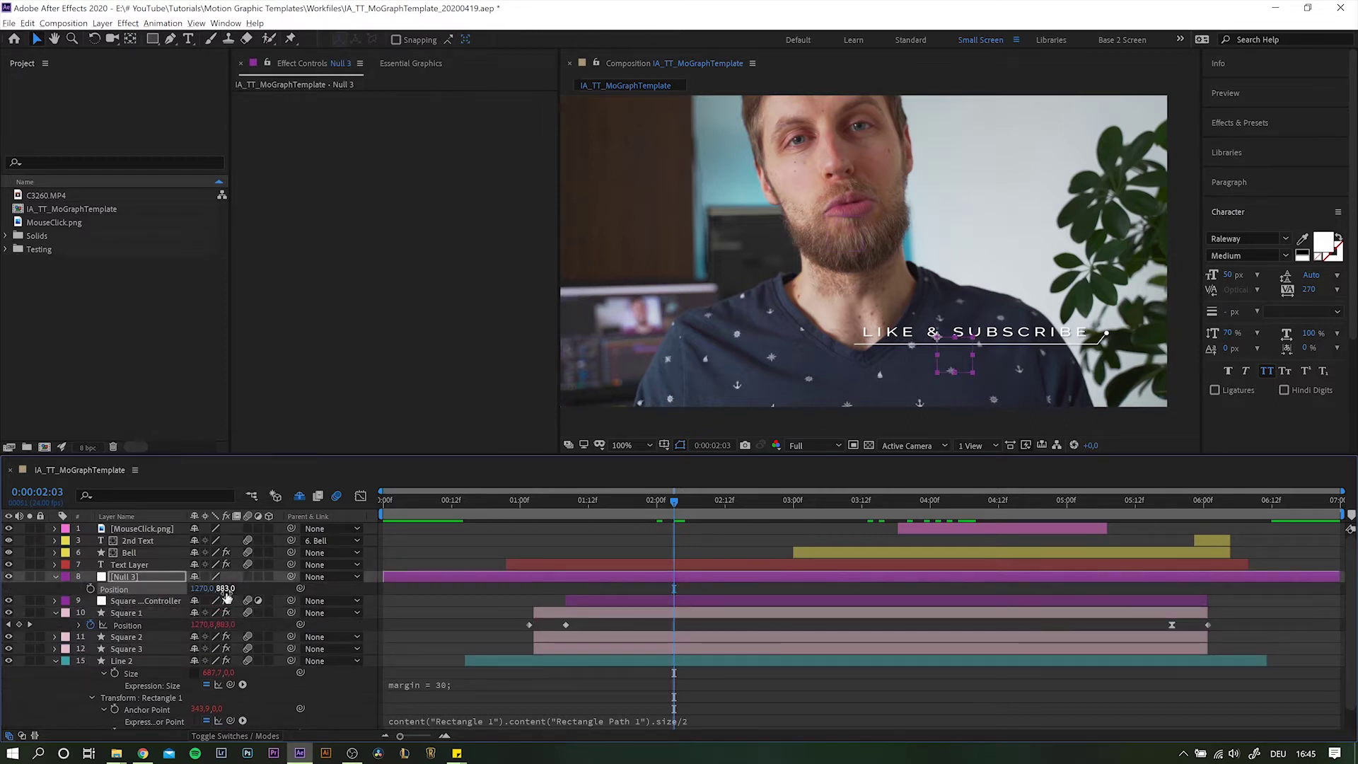
Parent Square 1, Square 2 and Square 3 to Null 3.
click(131, 613)
key(p)
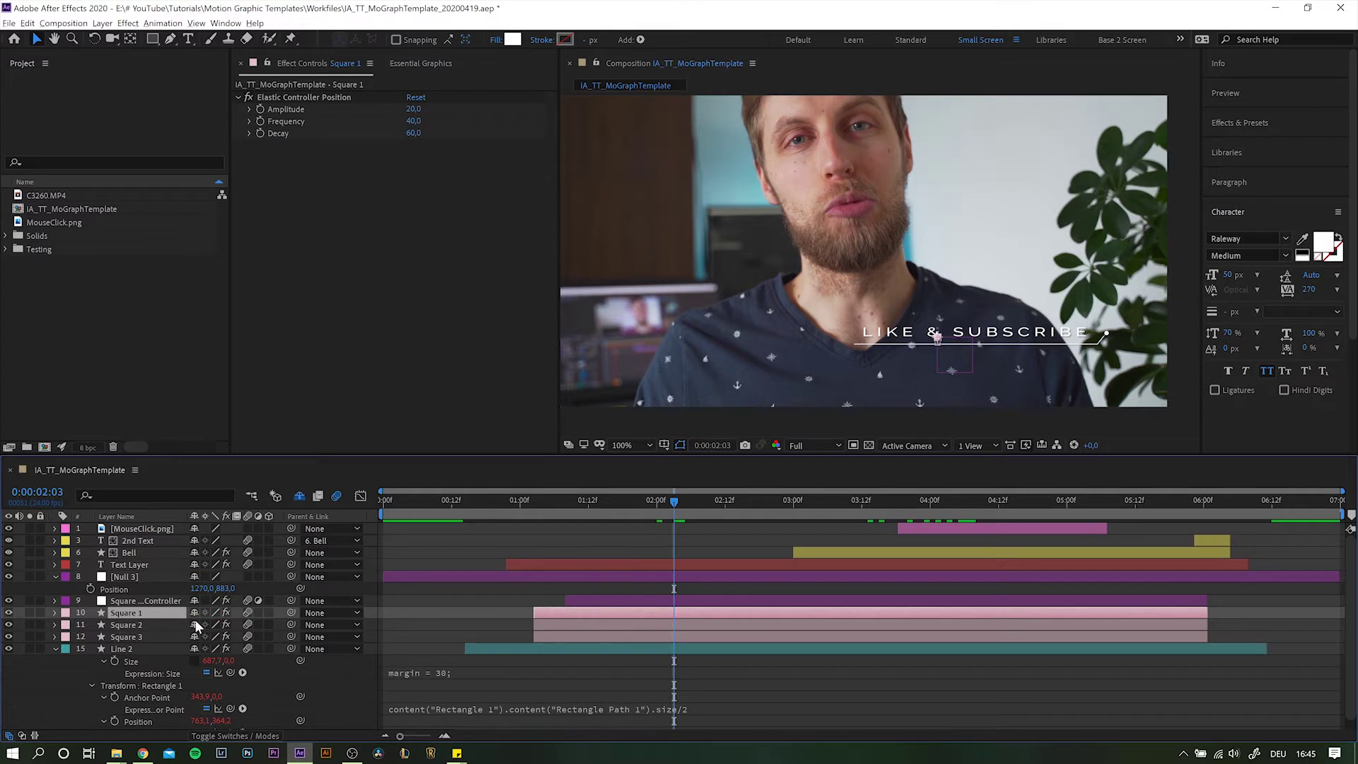
shift+click(135, 638)
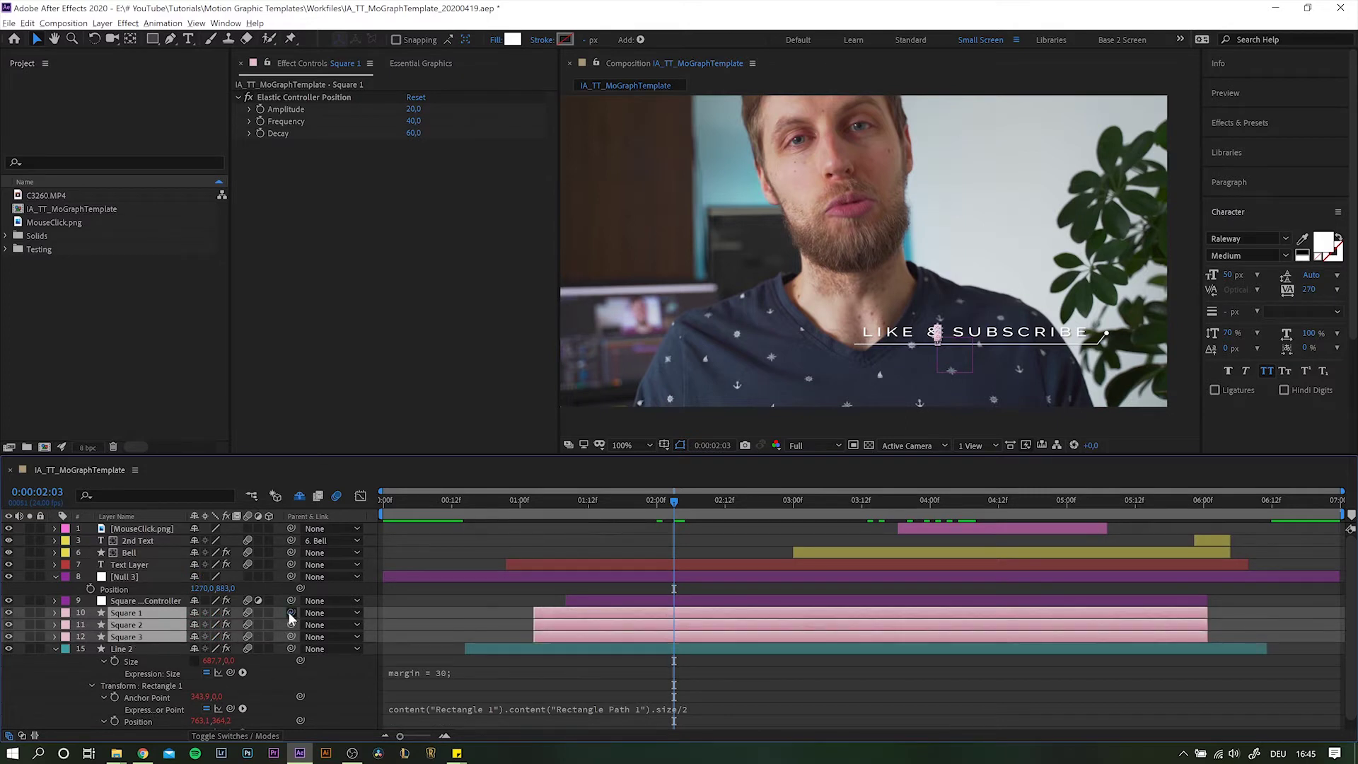
drag(291, 612, 127, 582)
Separate Null 3's Position into X Position 1270 and Y Position 883, then select X Position.
click(128, 580)
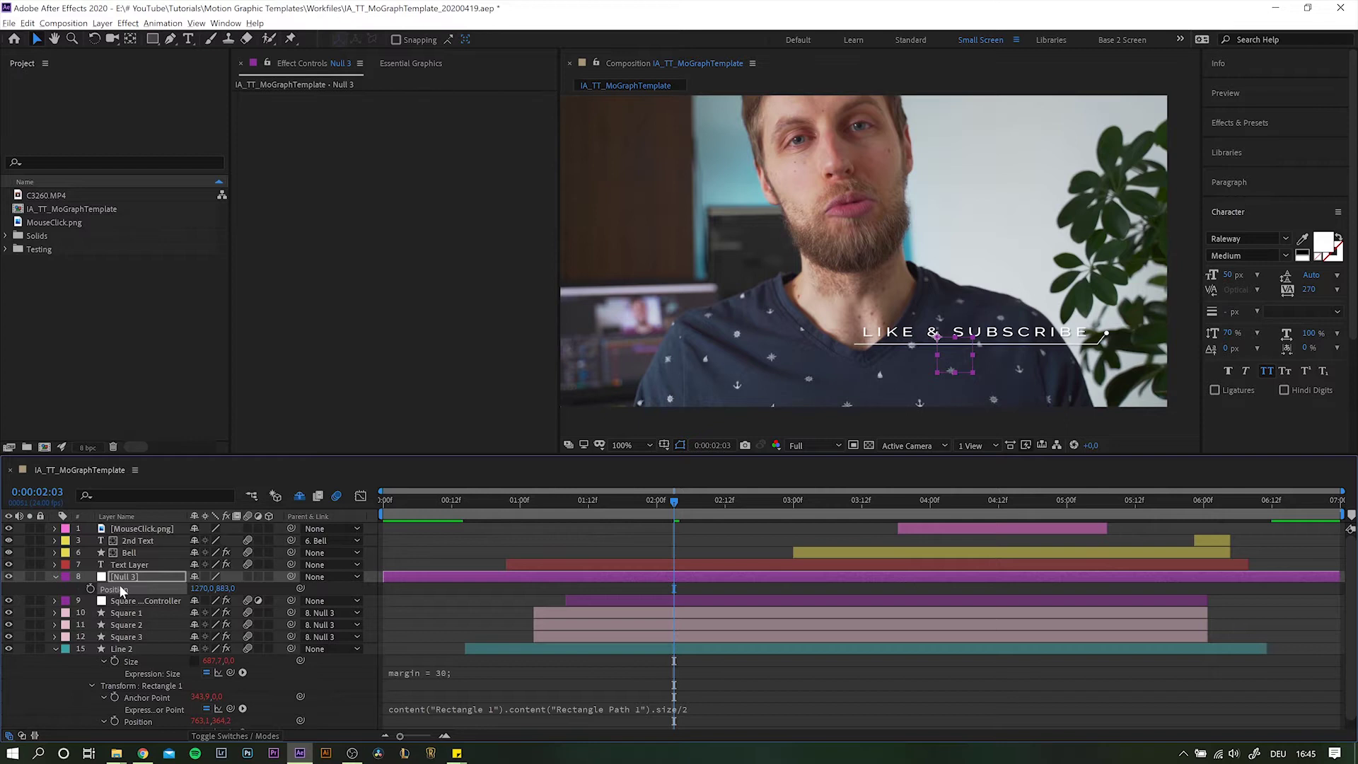
right_click(121, 590)
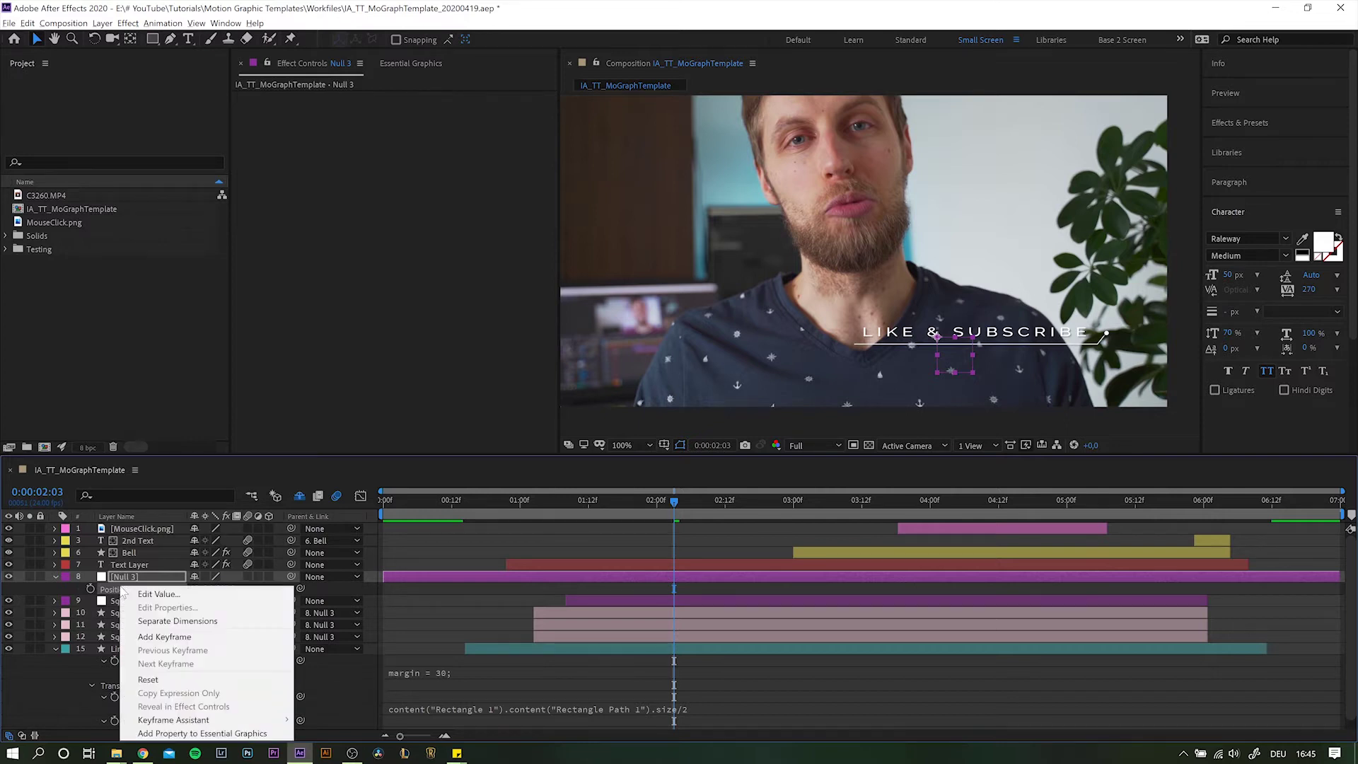
click(178, 623)
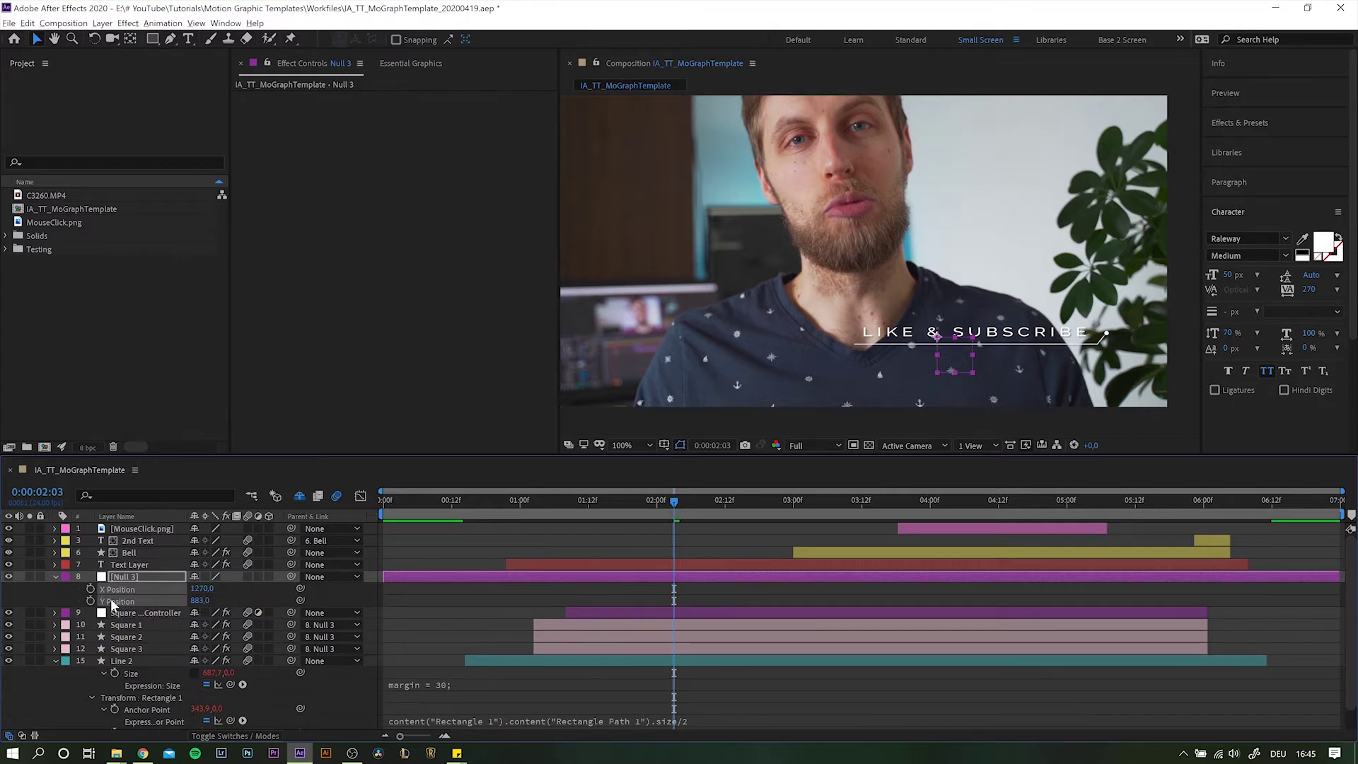
click(243, 597)
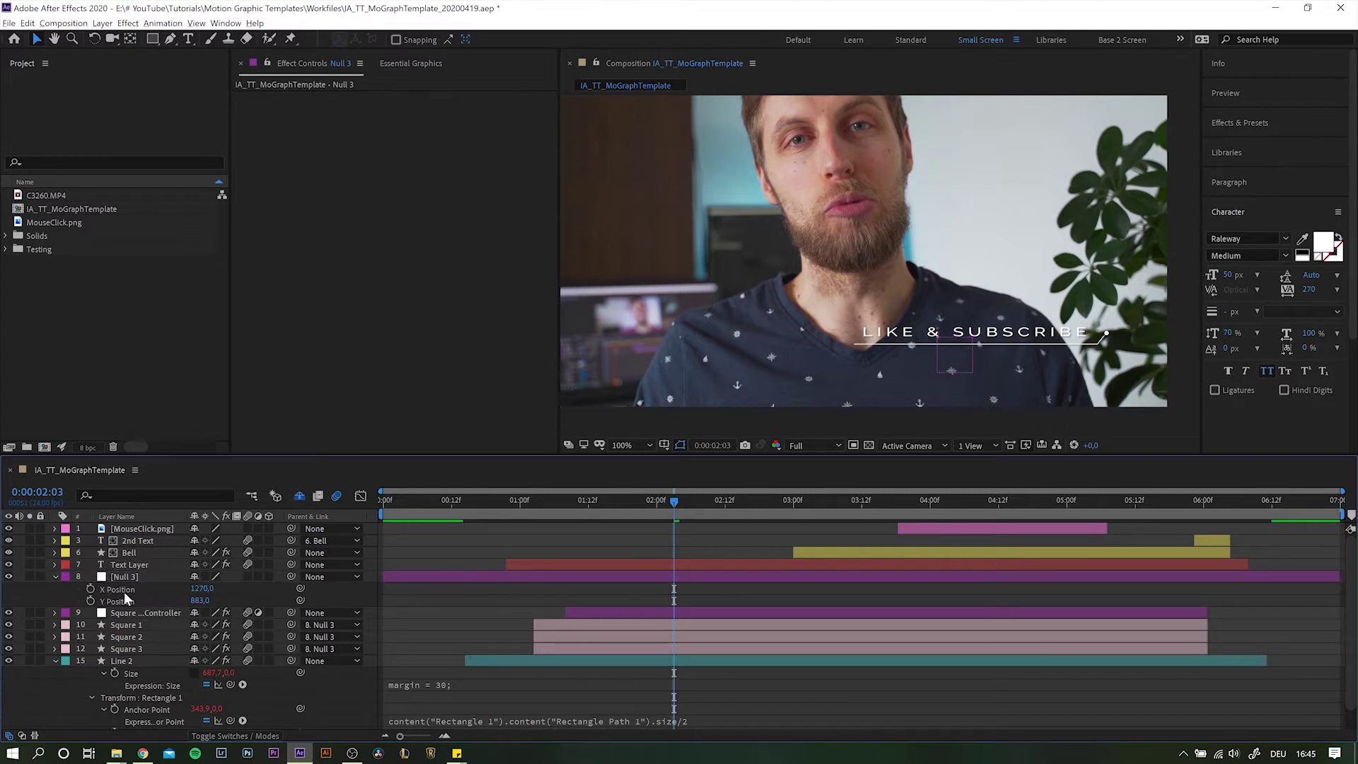
click(92, 592)
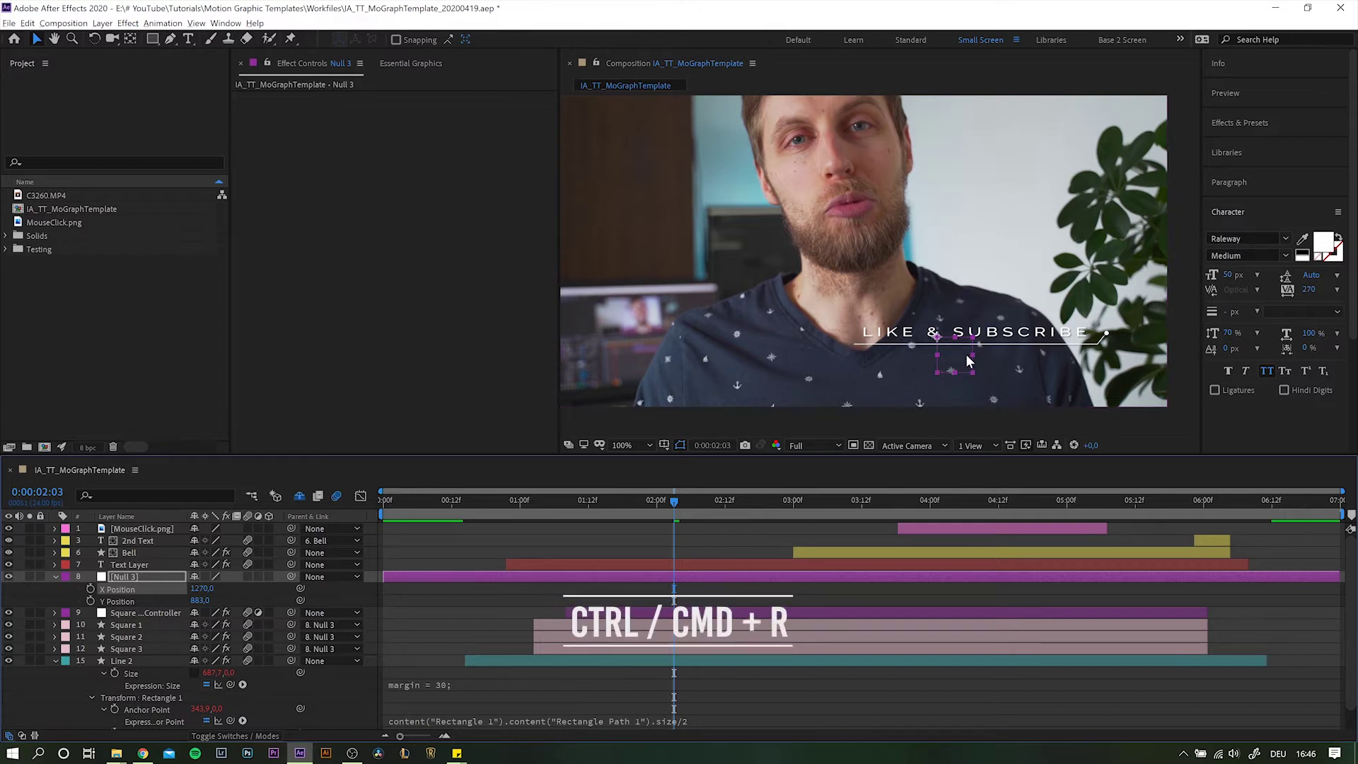
Show rulers, add a vertical guide at about x 1524, and fit the composition in the viewer.
key(ctrl+r)
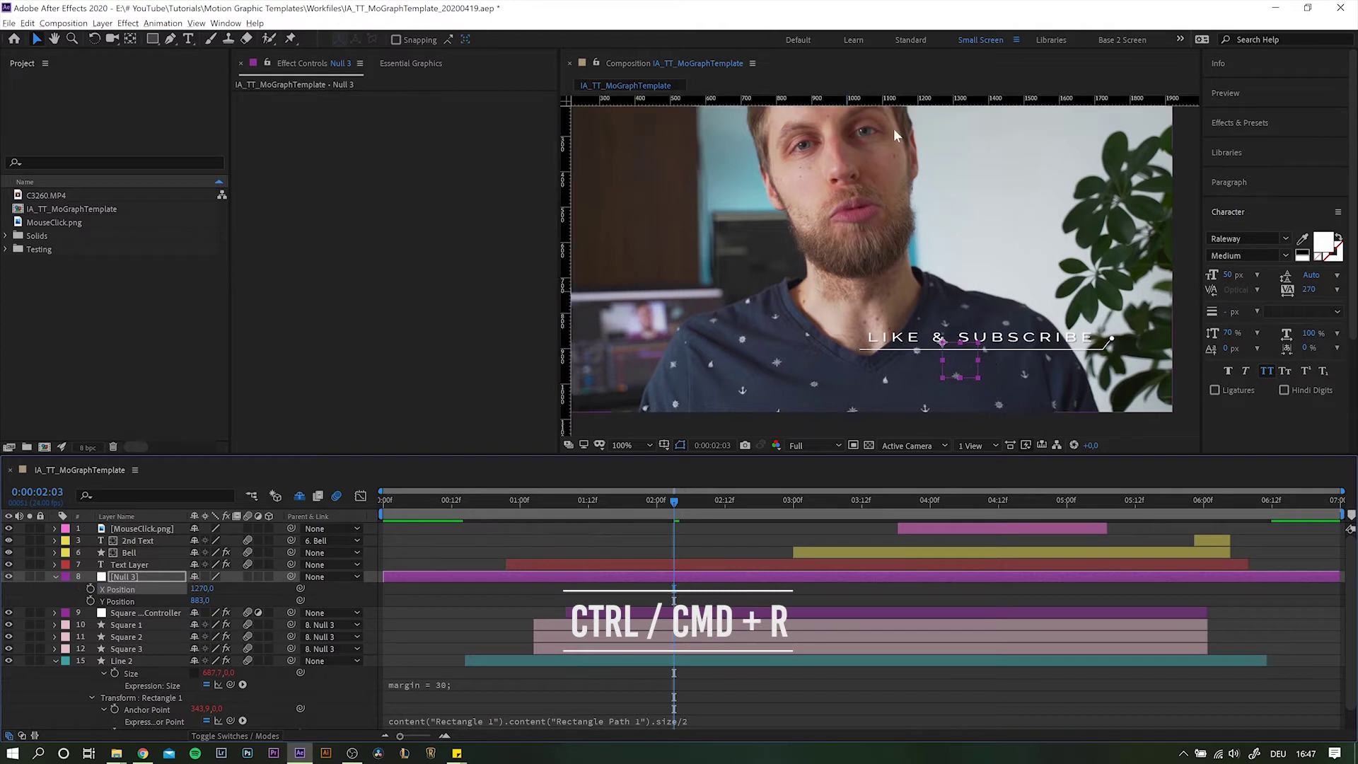
drag(566, 215, 1092, 205)
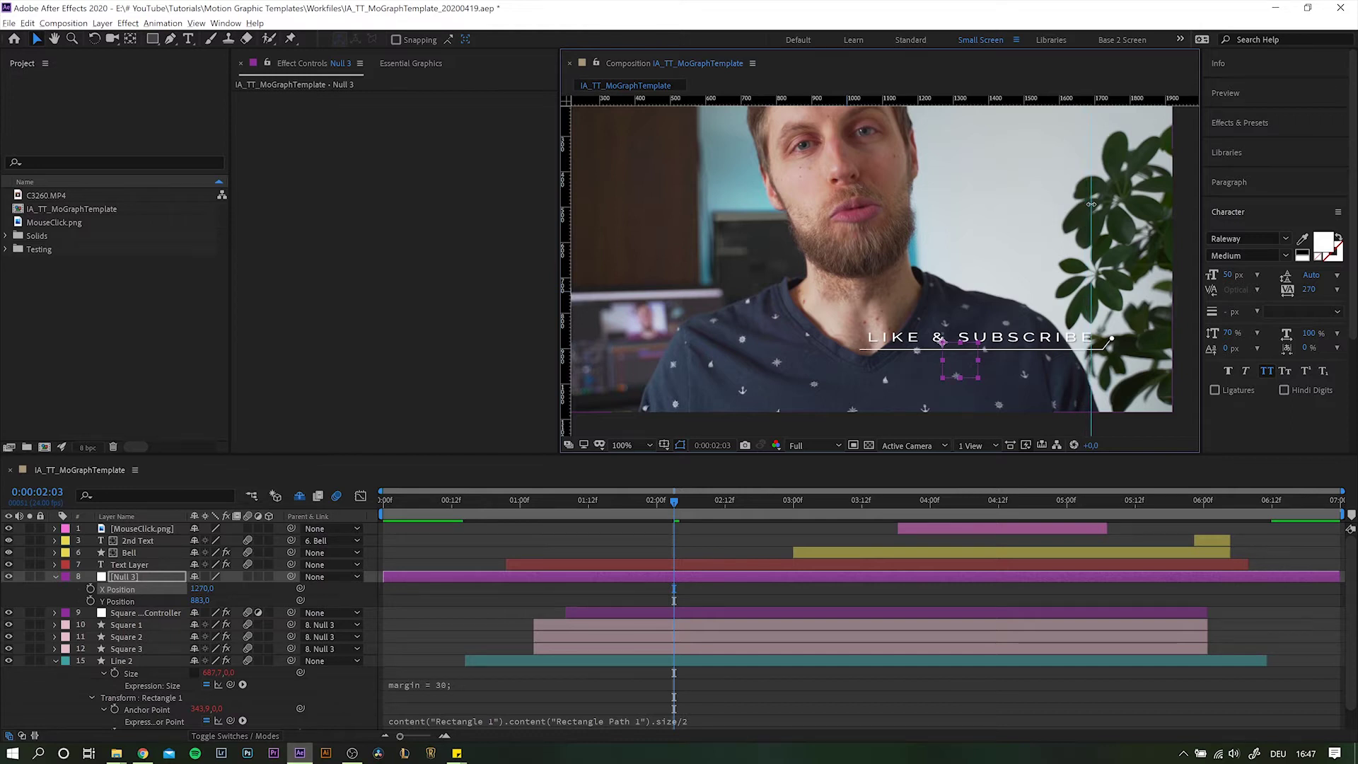
scroll(1088, 113, up, 3)
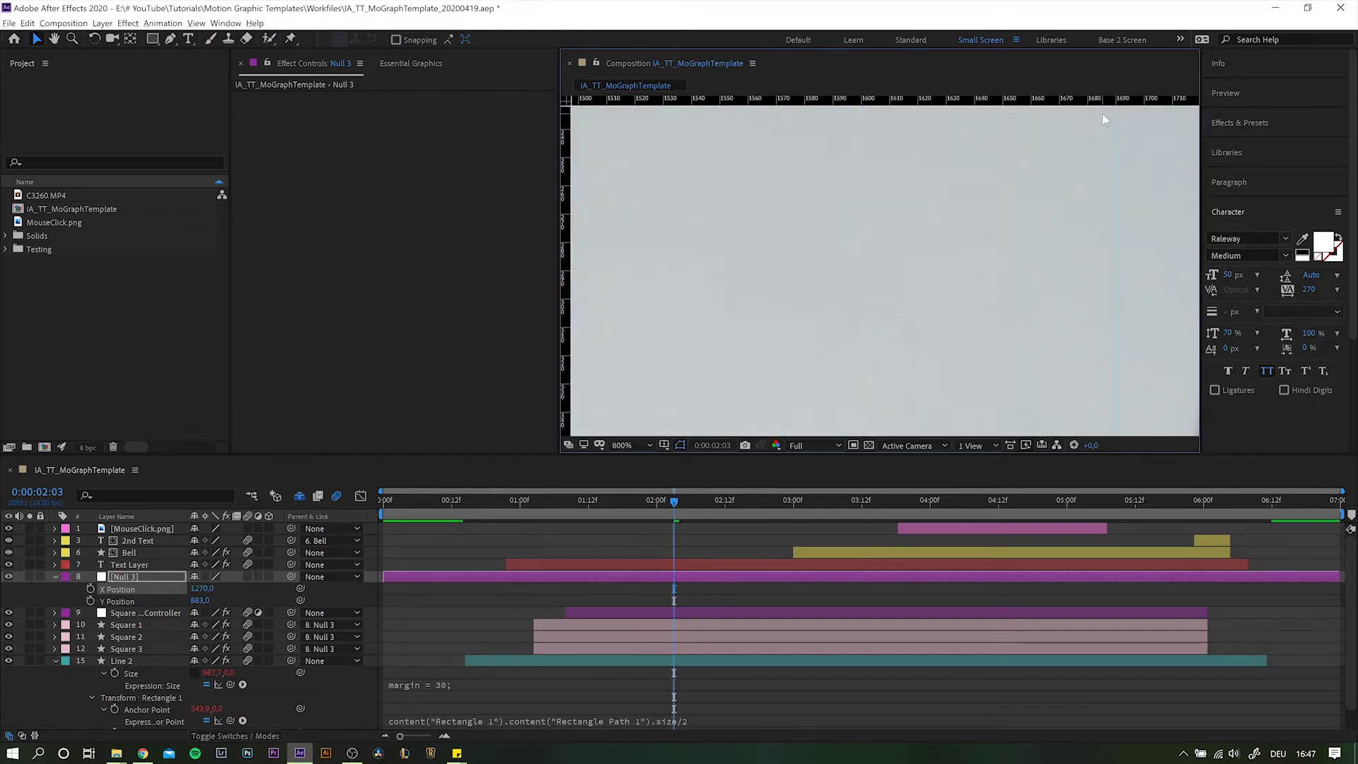
scroll(1058, 177, down, 5)
scroll(1036, 194, up, 1)
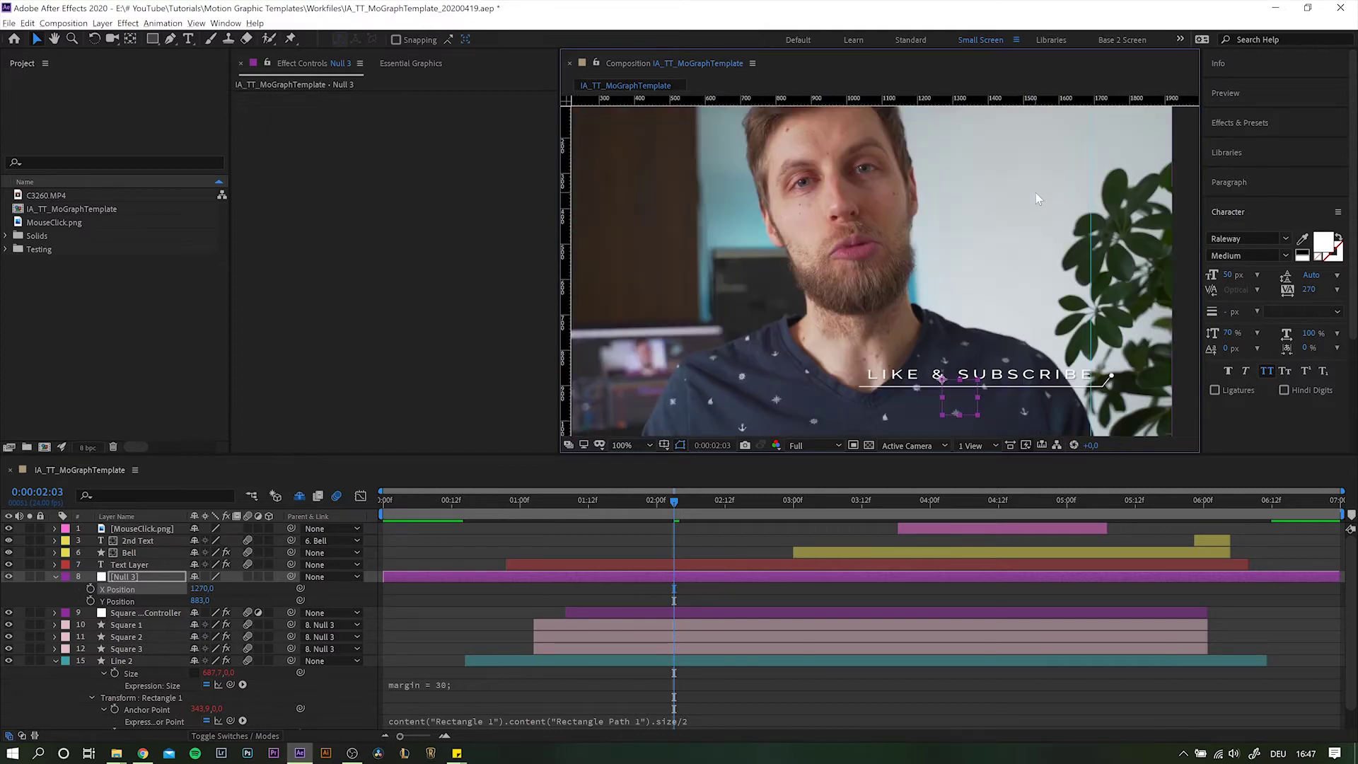
click(648, 447)
click(653, 473)
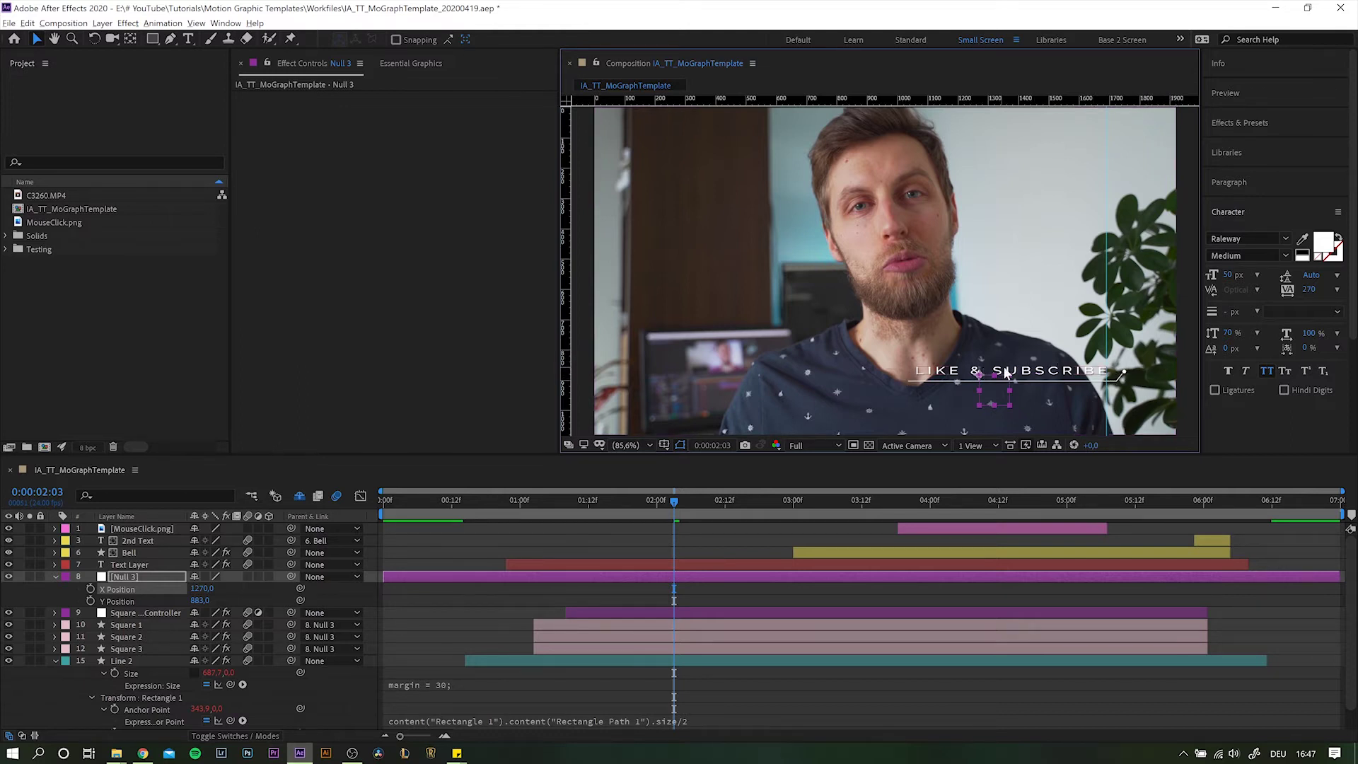
Give Null 3's X Position the expression 1920 - 230 - thisComp.layer("Text Layer").sourceRectAtTime().width.
alt+click(90, 589)
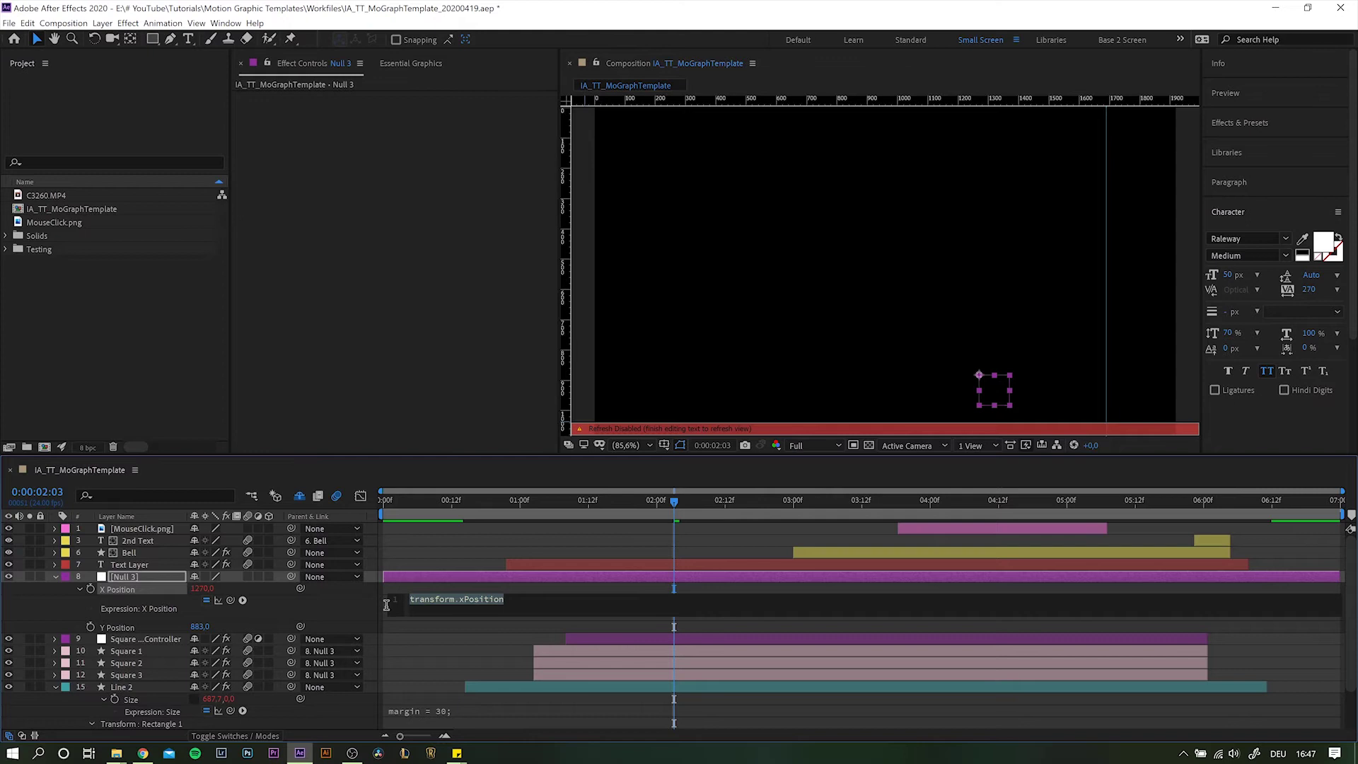
text(1920)
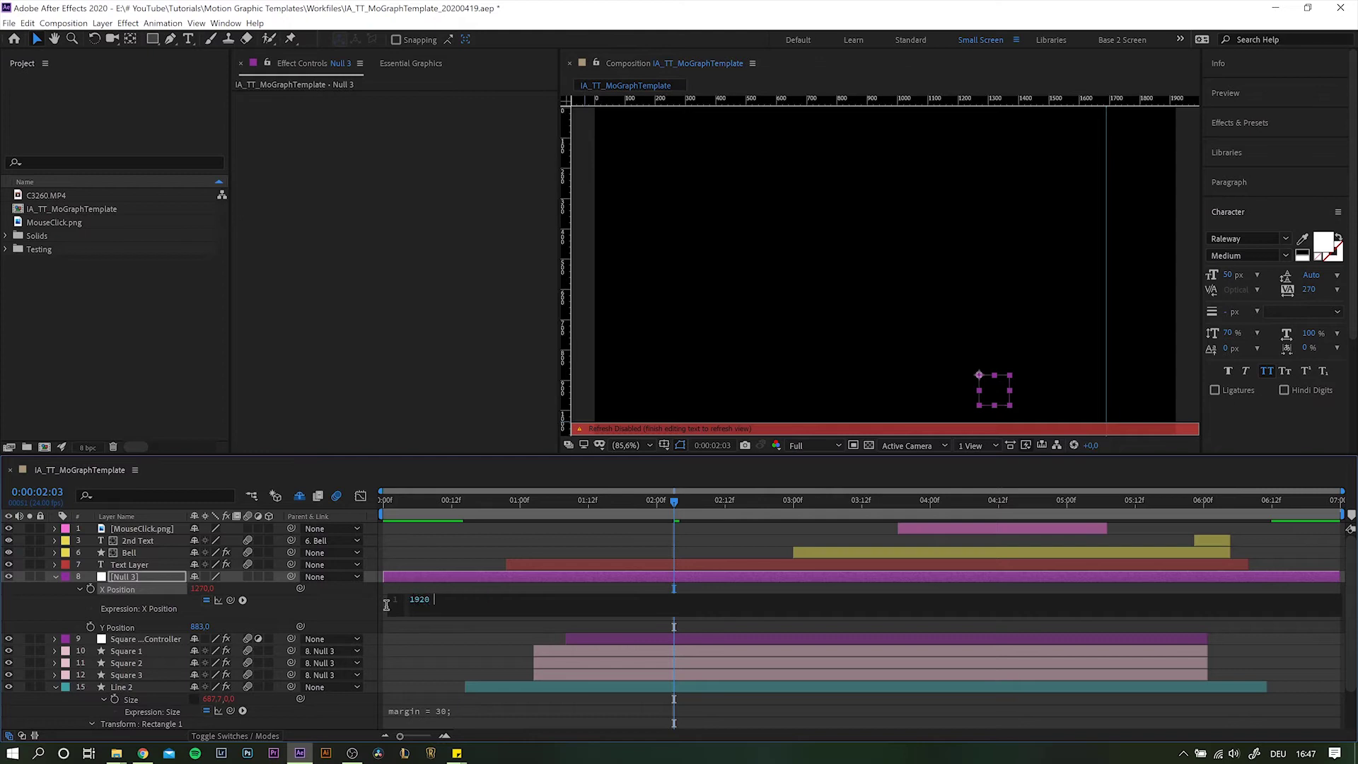
text( - 230 -)
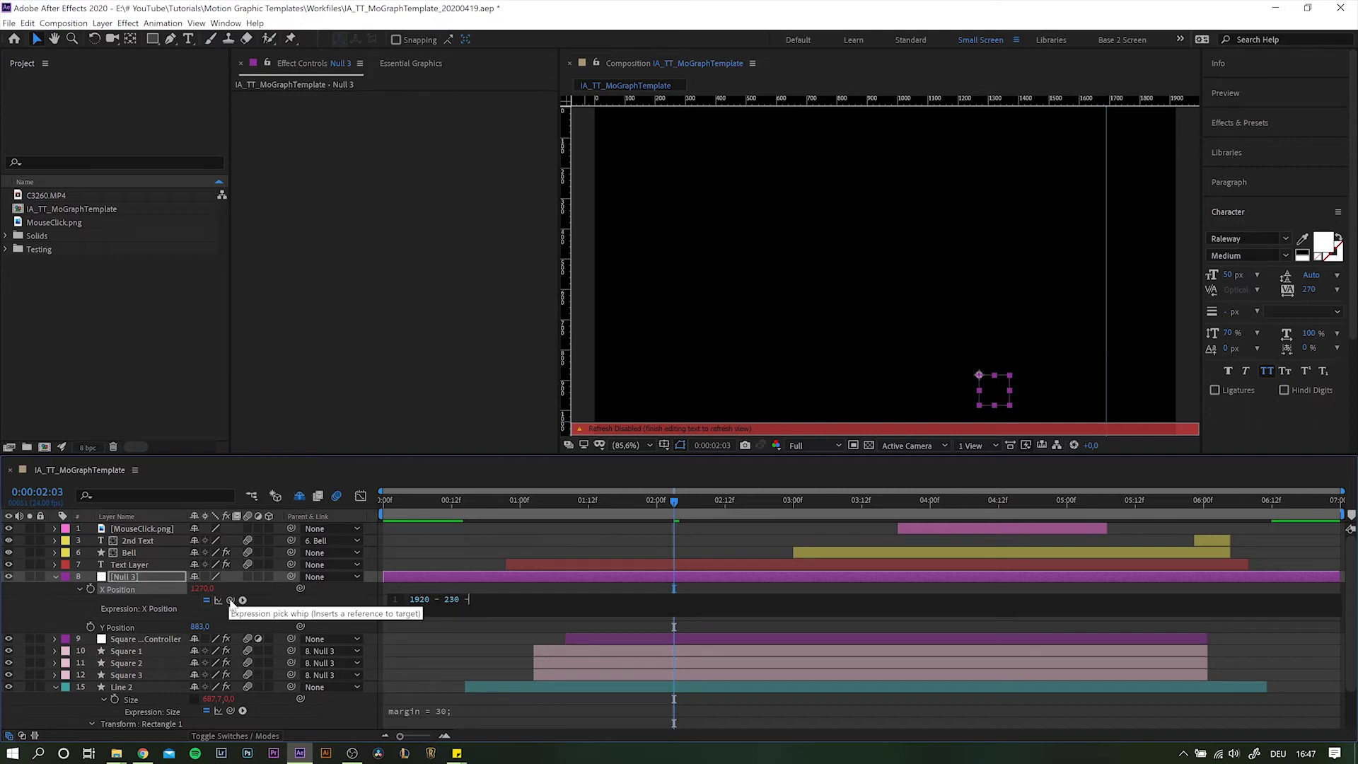
drag(230, 600, 134, 565)
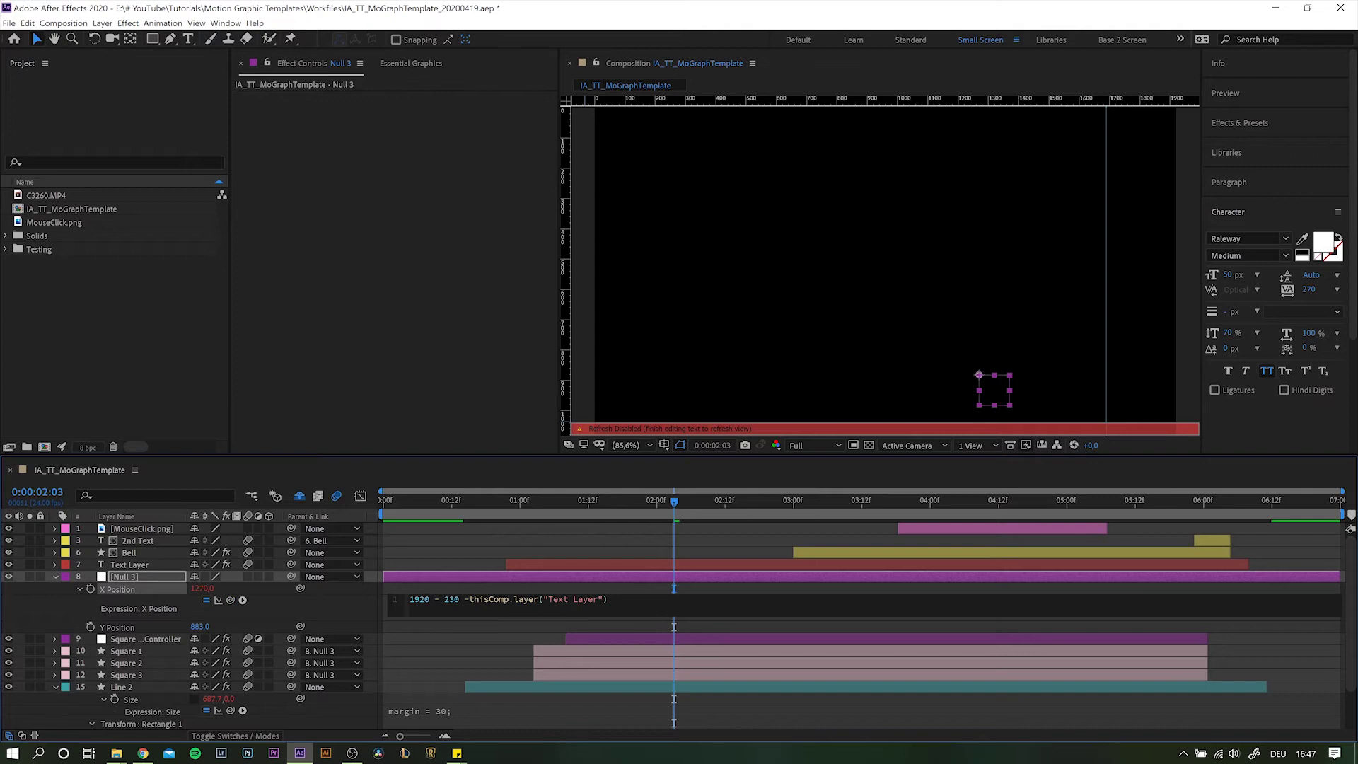
key(End)
text(.source)
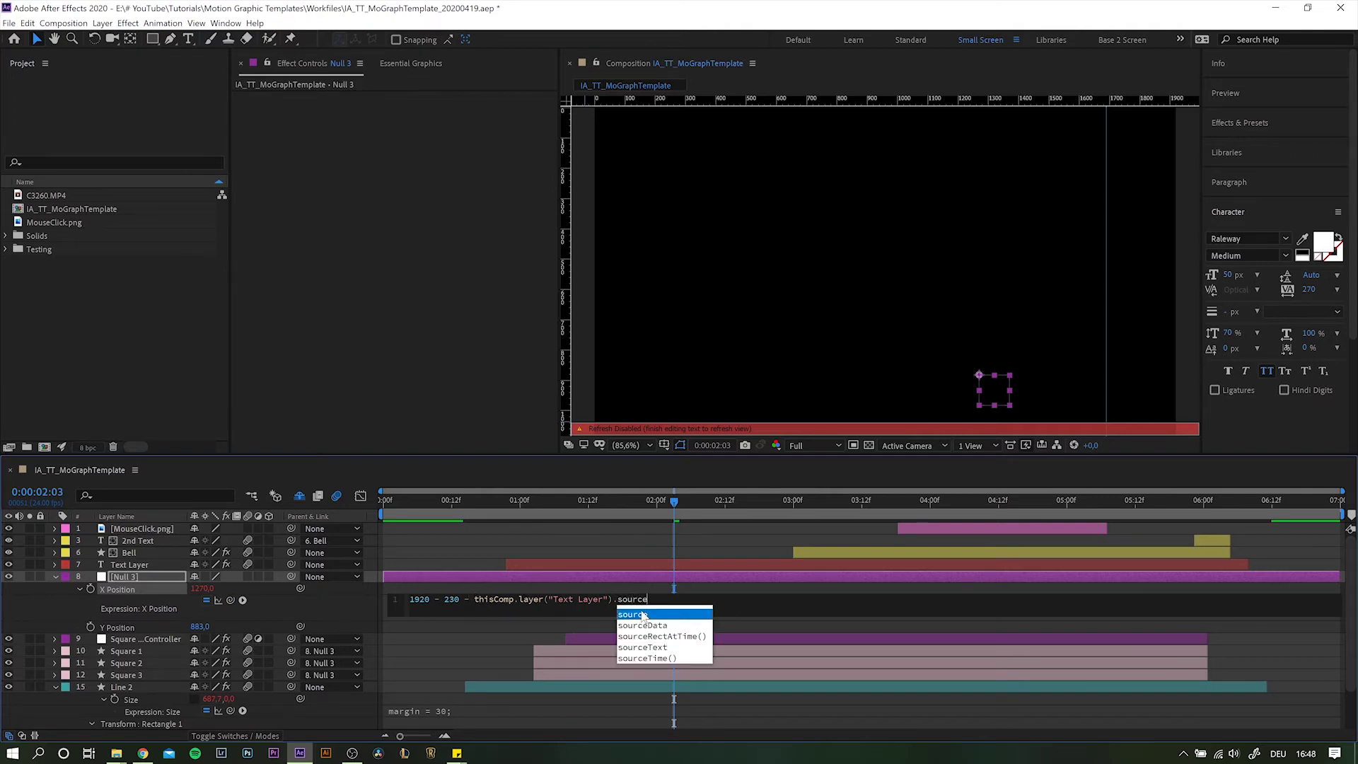
text(Rect)
key(Return)
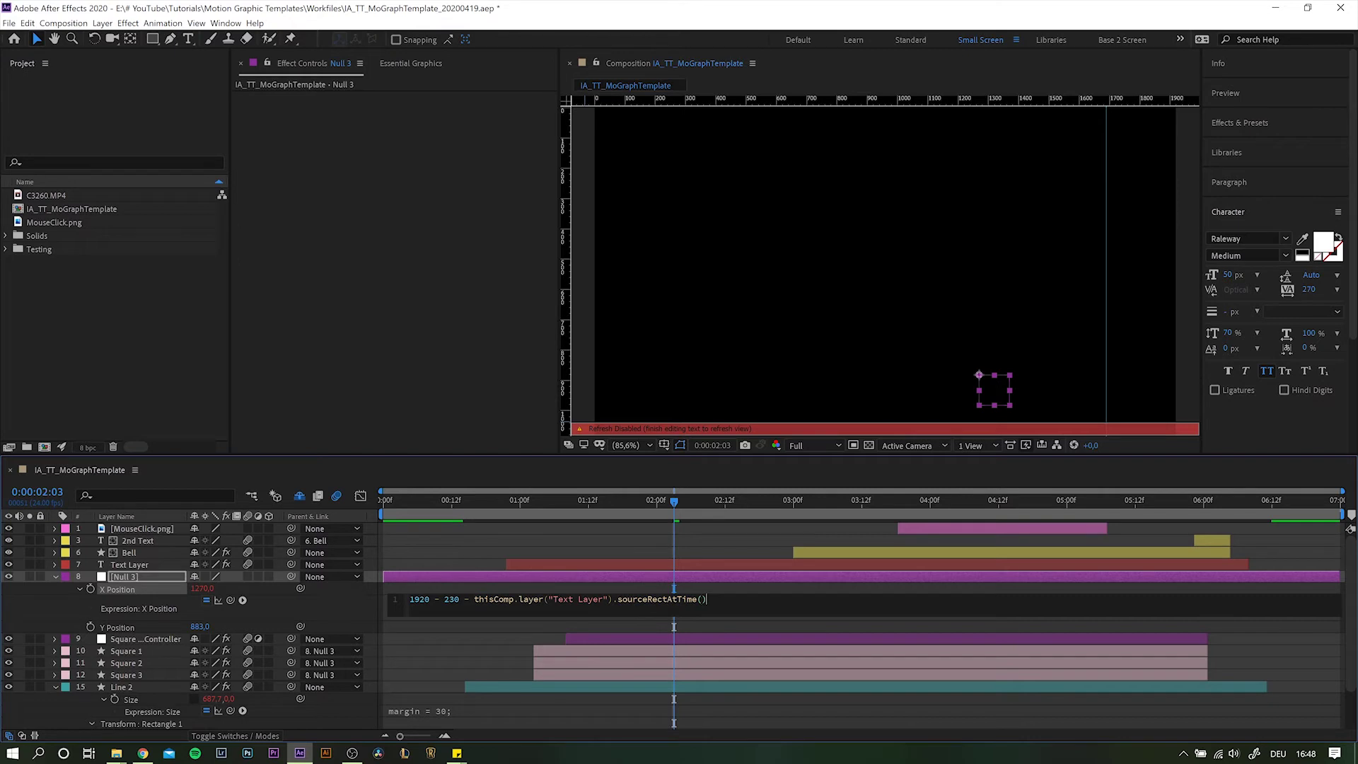
text(.width)
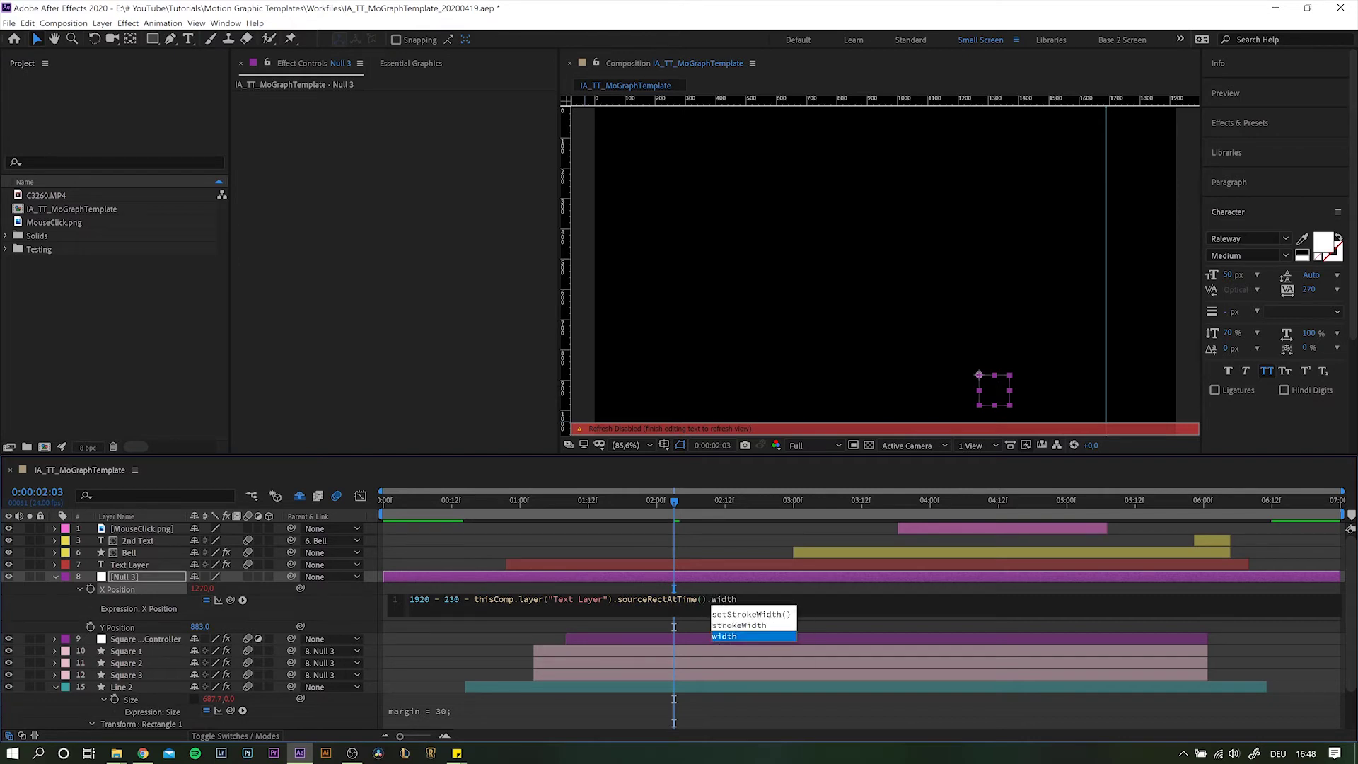
text(;)
key(KP_Enter)
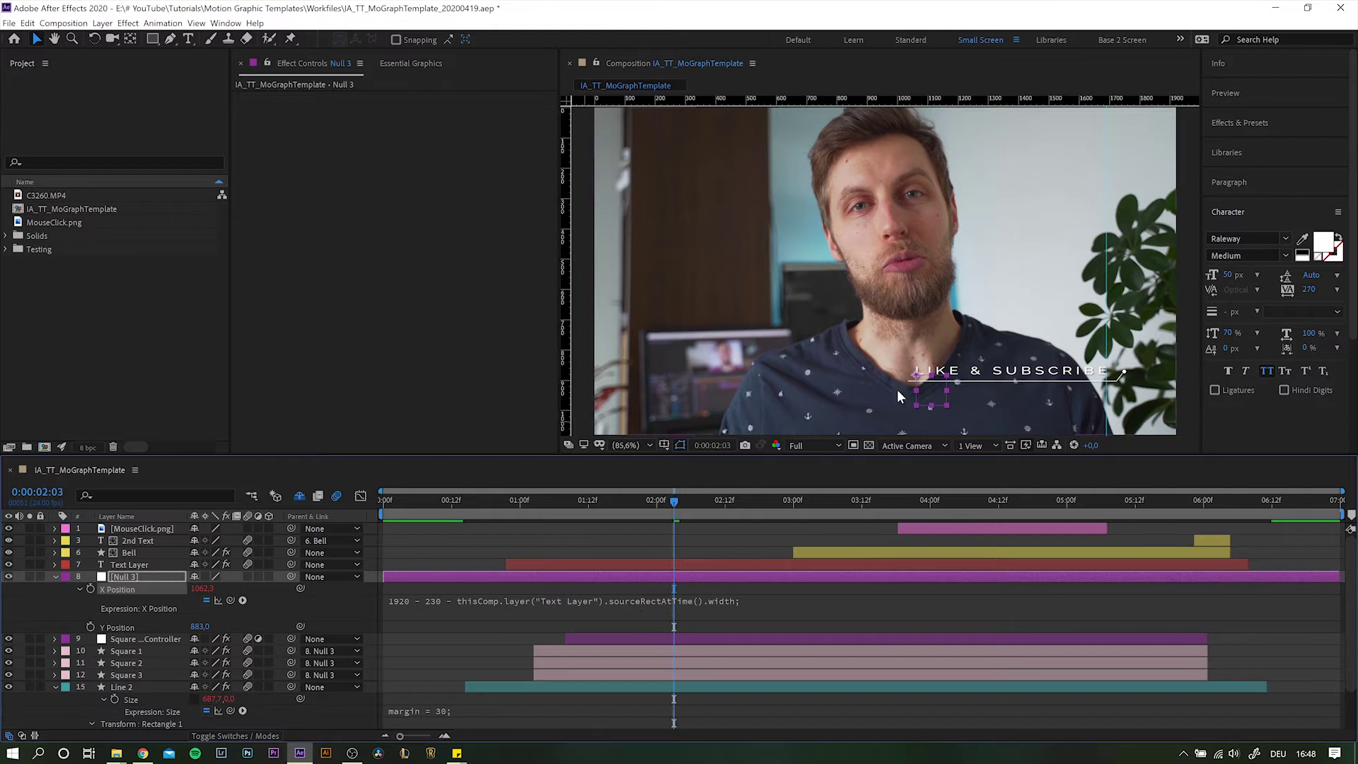
Zoom the Composition panel to 200% and pan to the title's end and the guide.
scroll(920, 380, up, 1)
scroll(920, 381, up, 1)
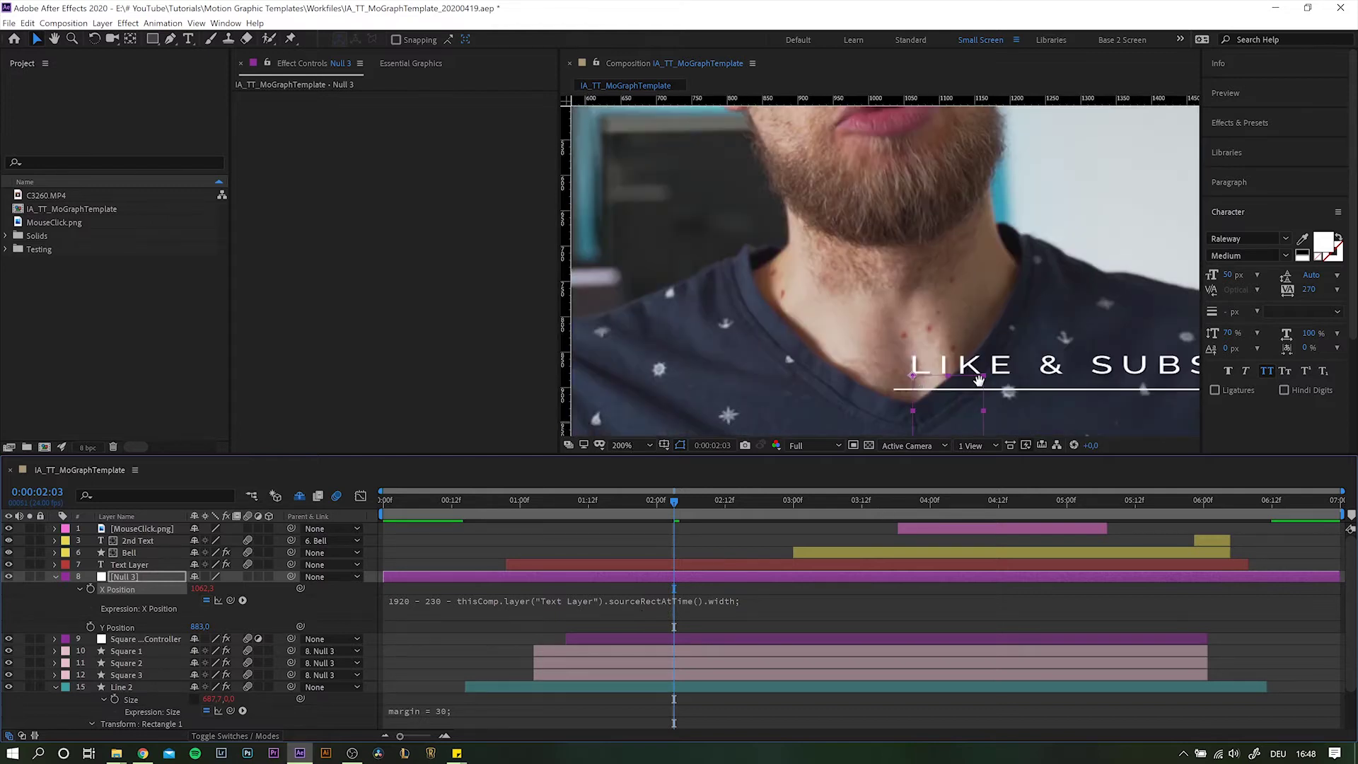
drag(978, 395, 745, 298)
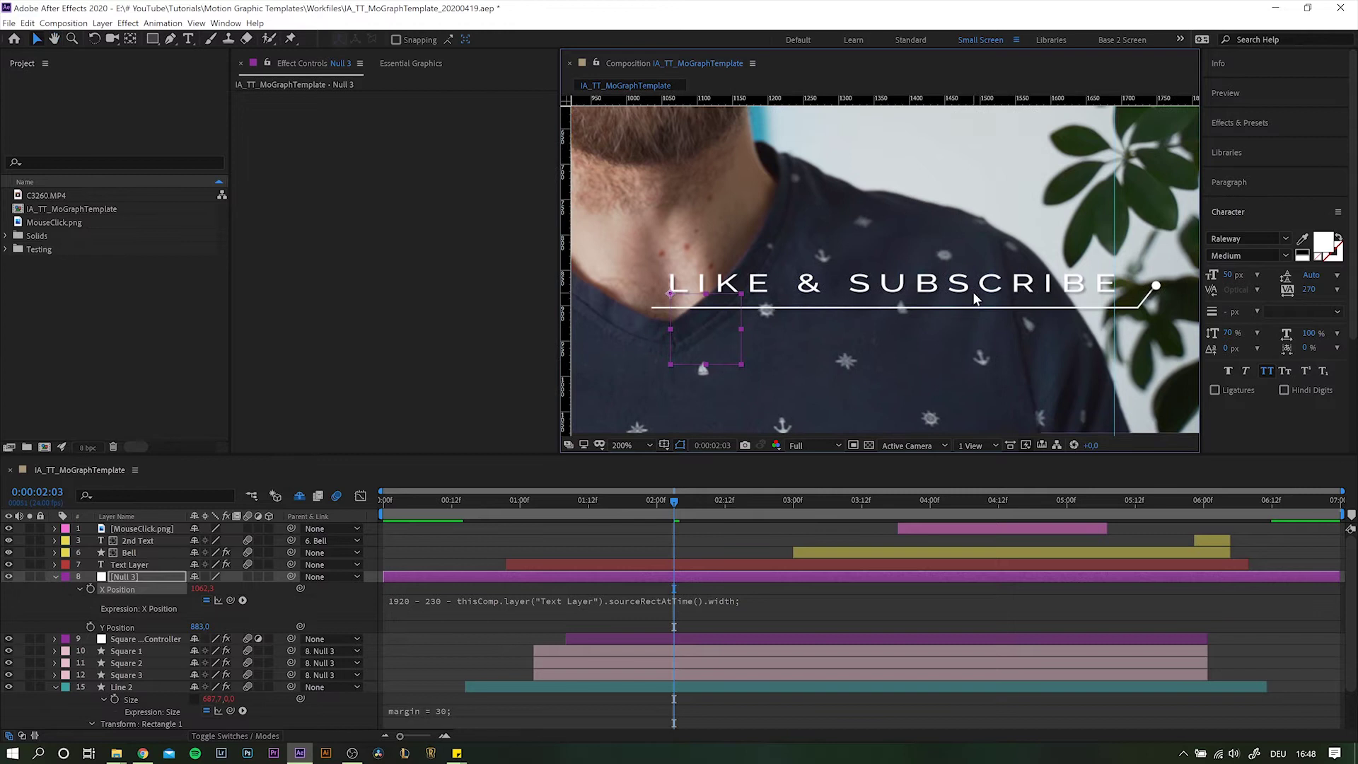
scroll(979, 290, right, 3)
key(v)
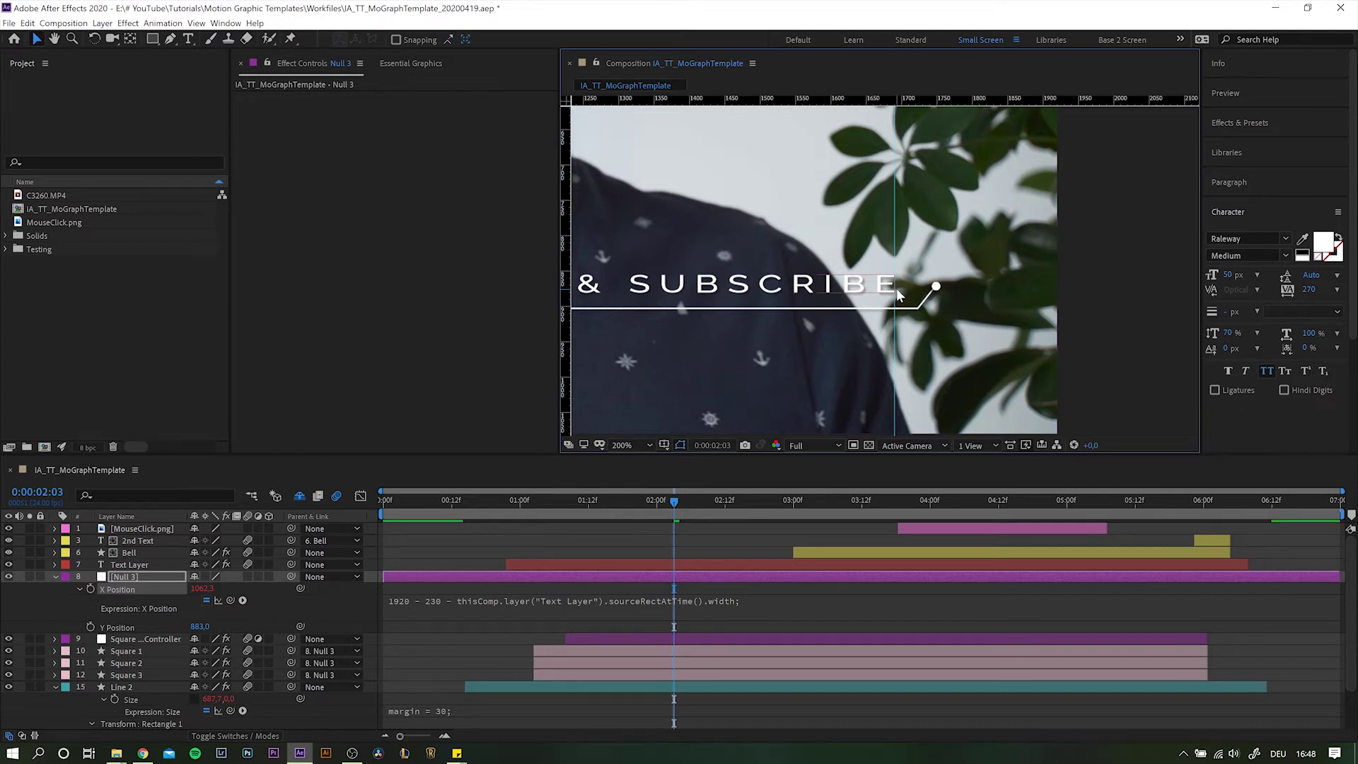
key(h)
drag(743, 295, 1061, 297)
key(v)
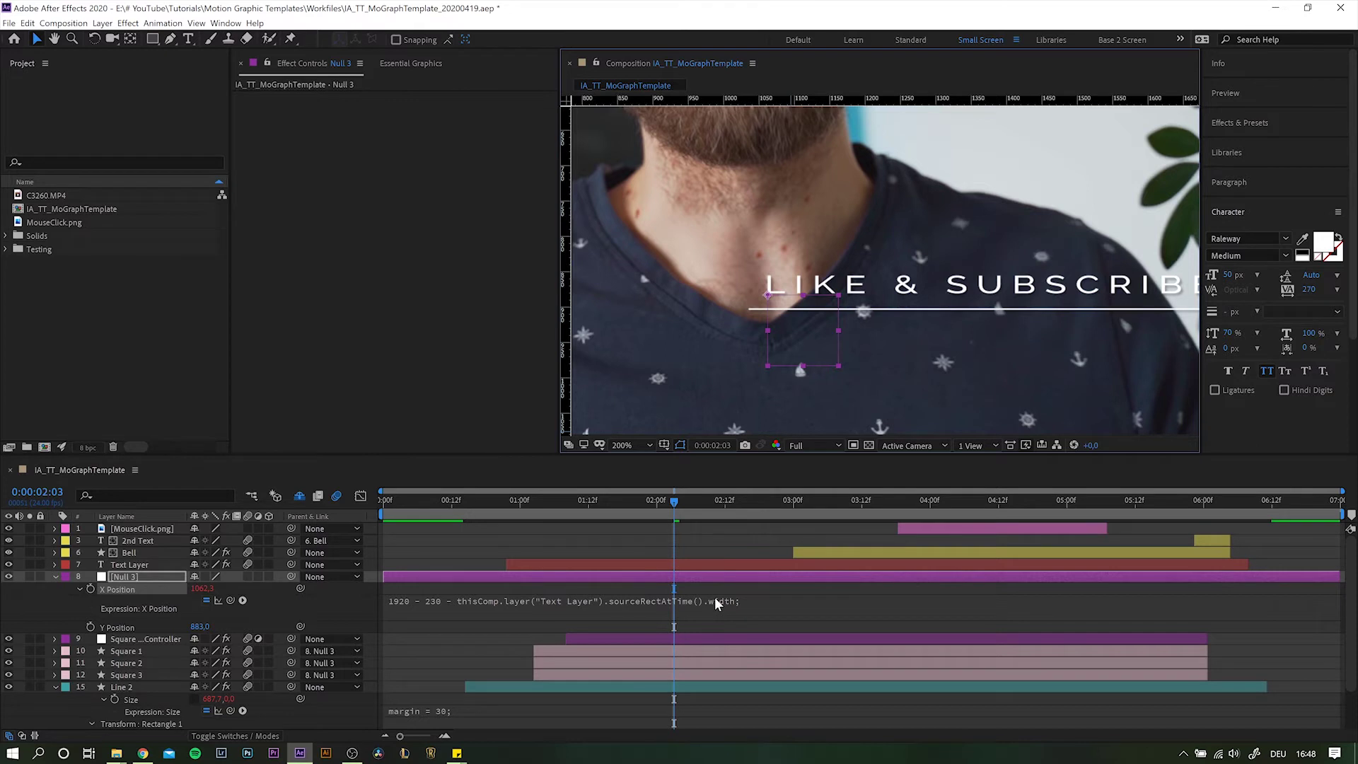
click(444, 604)
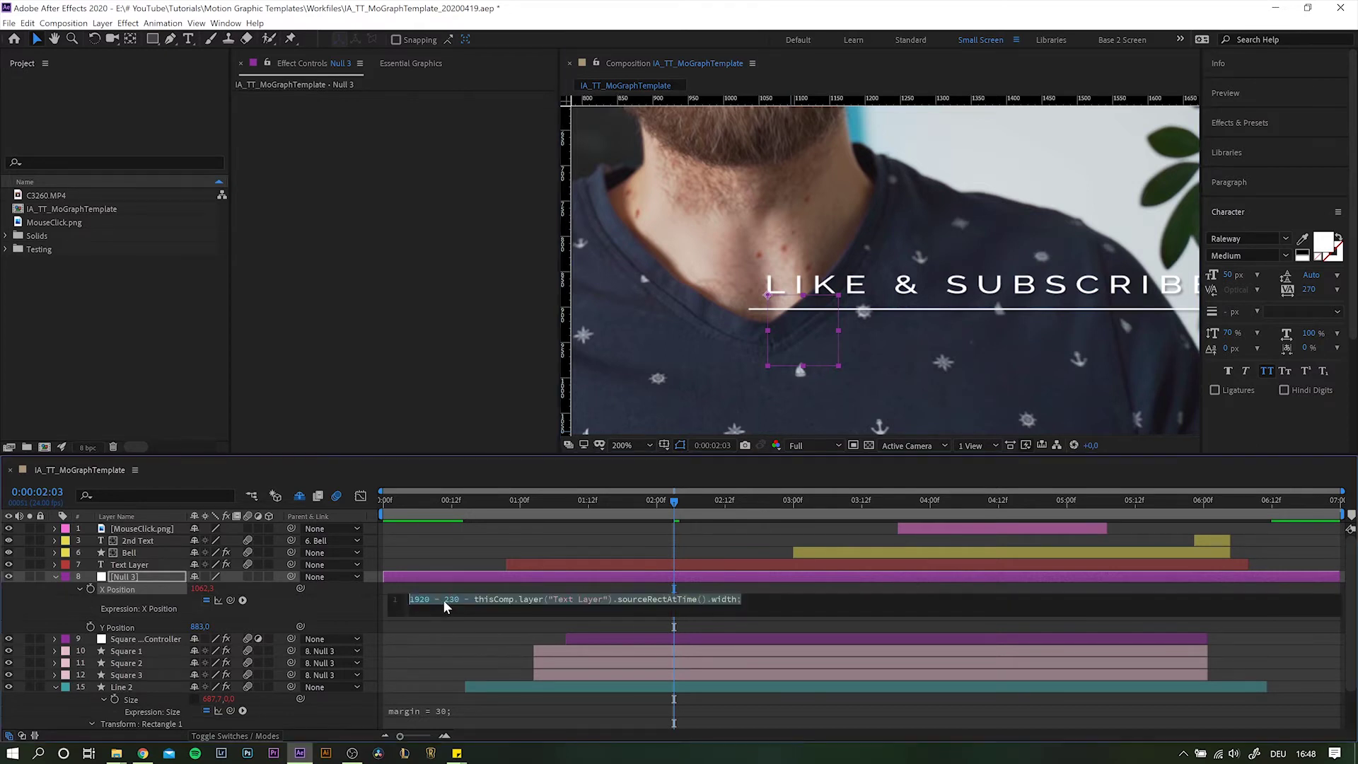
click(446, 602)
key(Delete)
key(Delete)
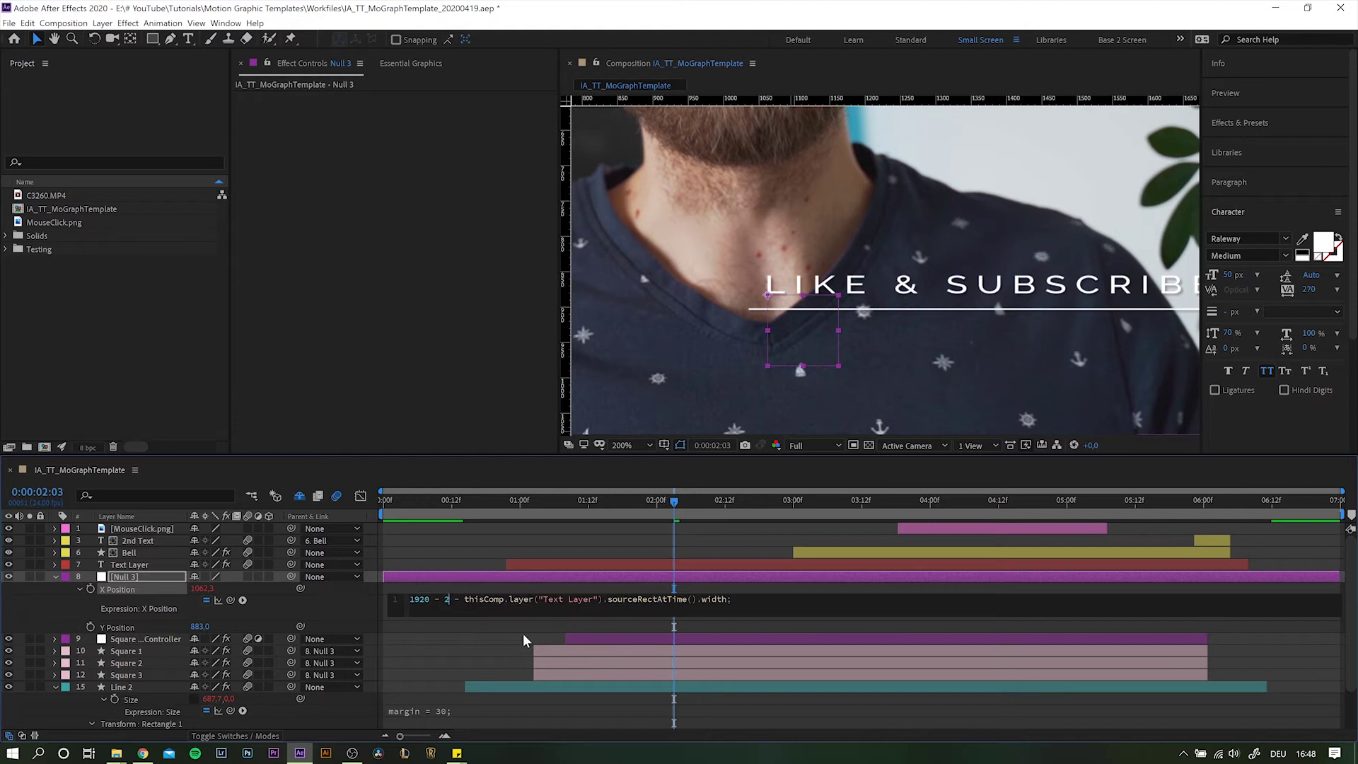
text(7)
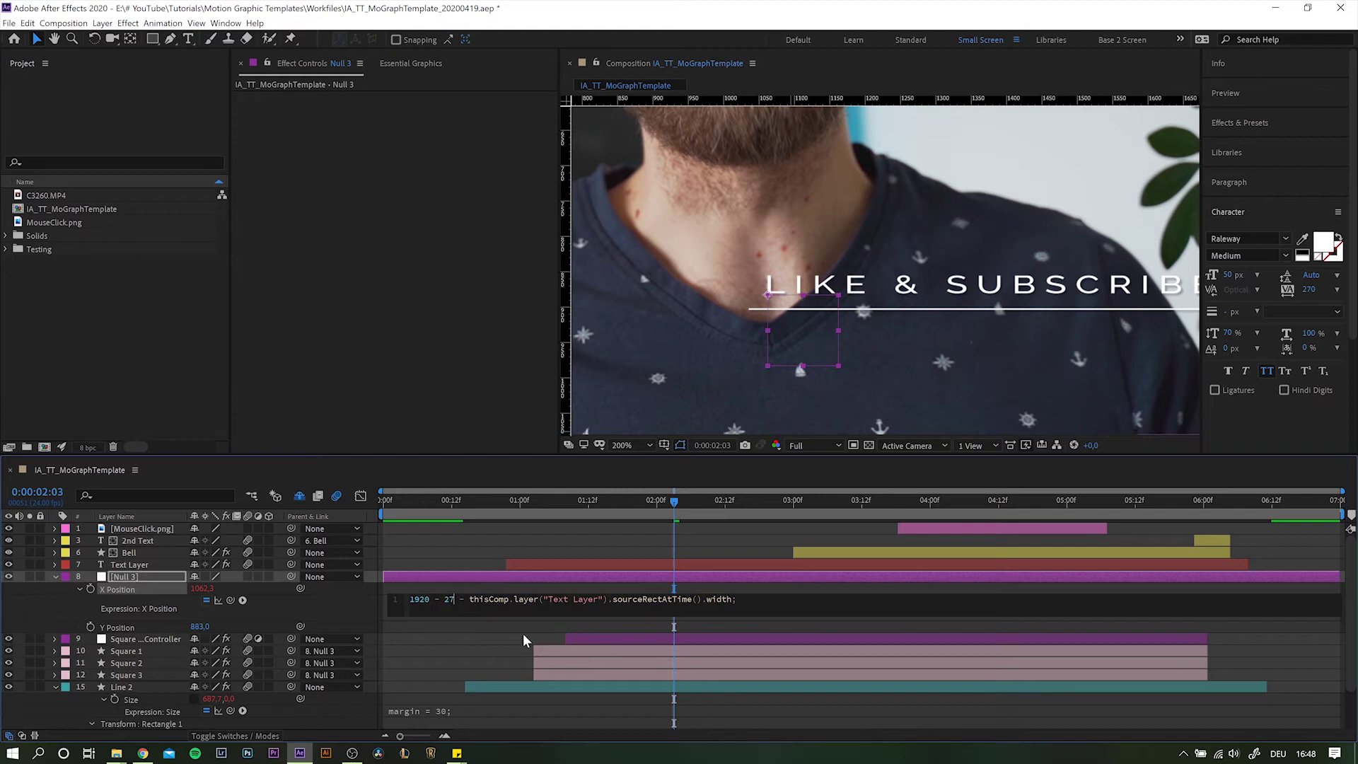
text(5)
click(702, 562)
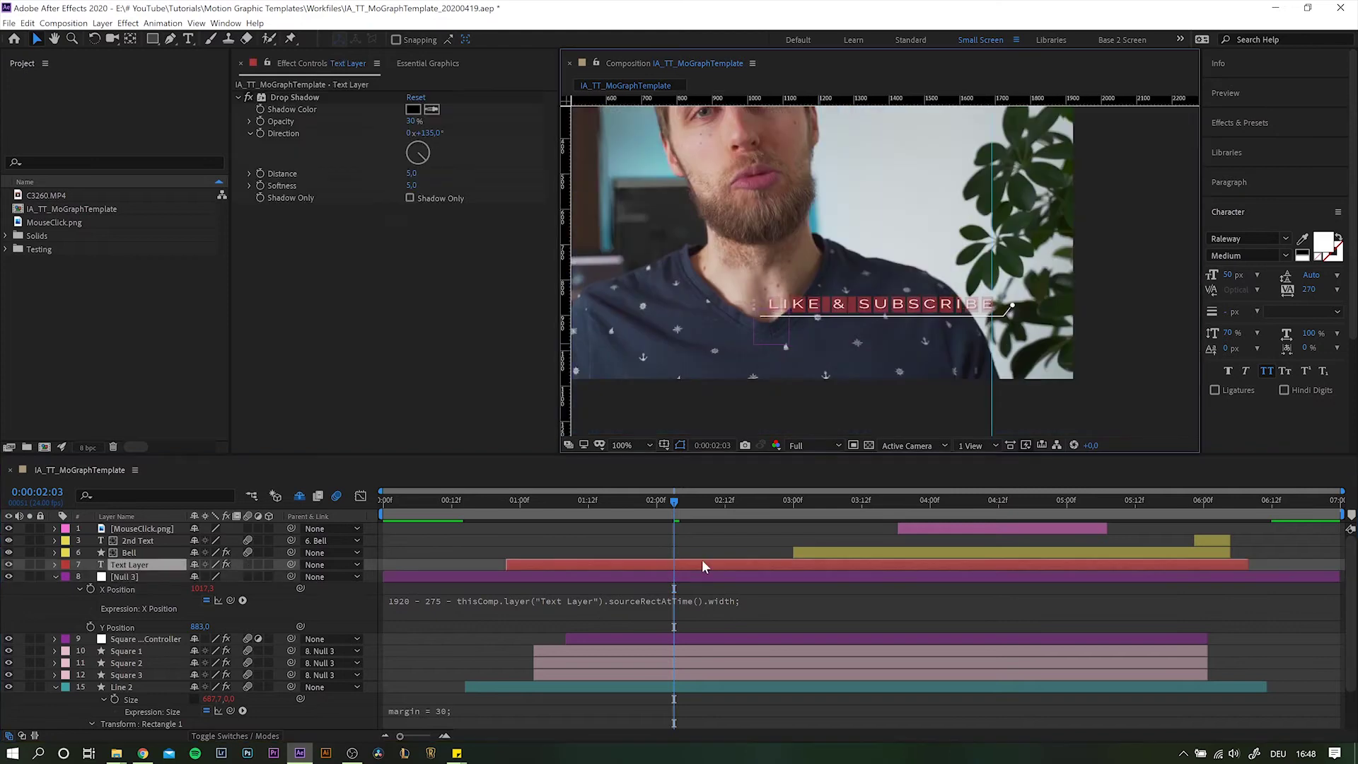
text(SUB)
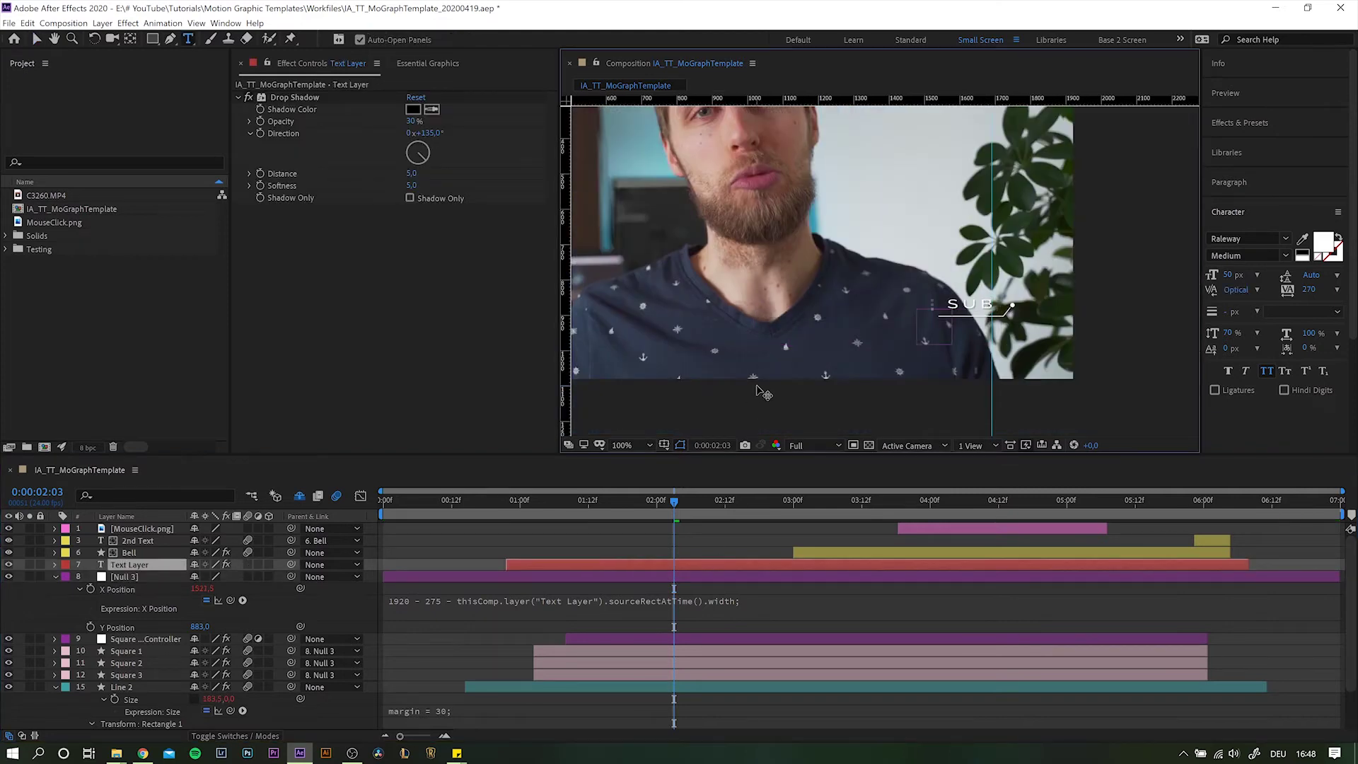
text(SCRIBE)
key(KP_Enter)
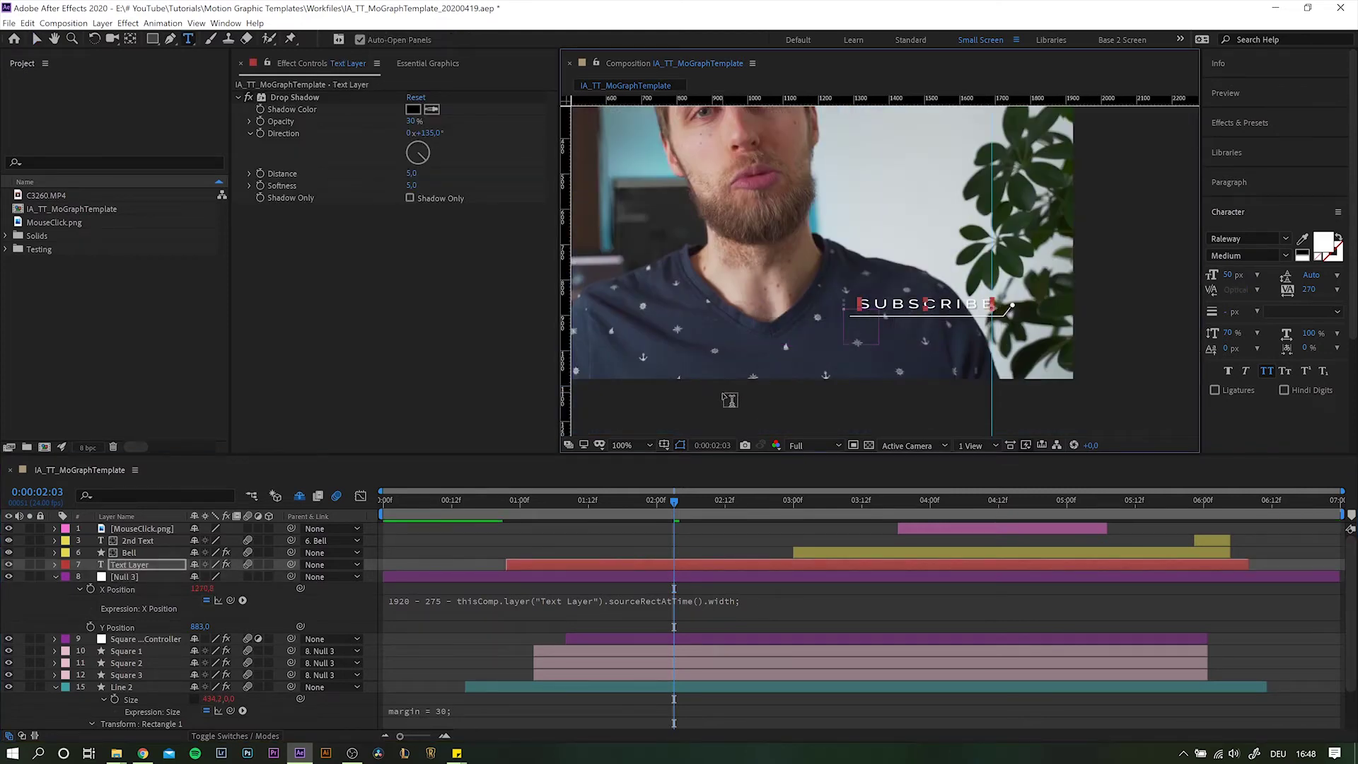
click(139, 563)
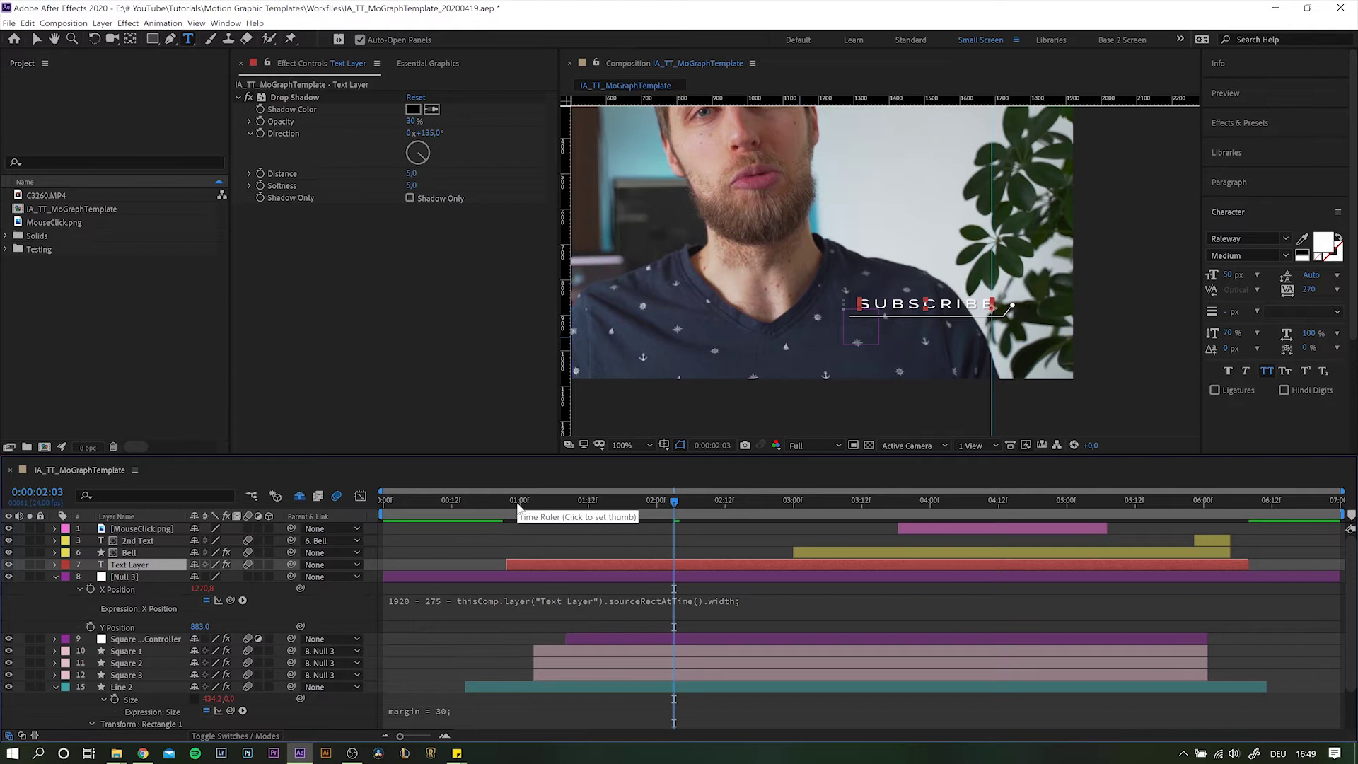
drag(518, 505, 571, 506)
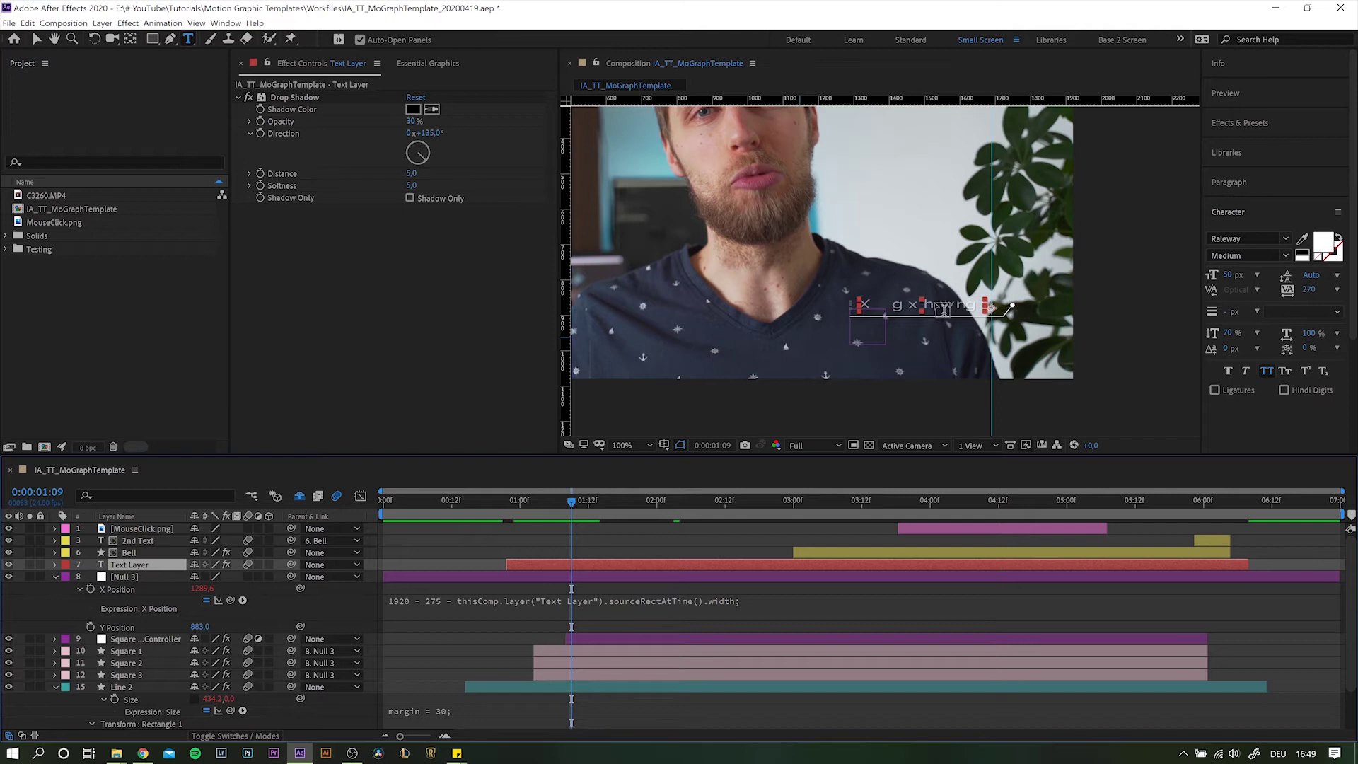
drag(549, 501, 480, 505)
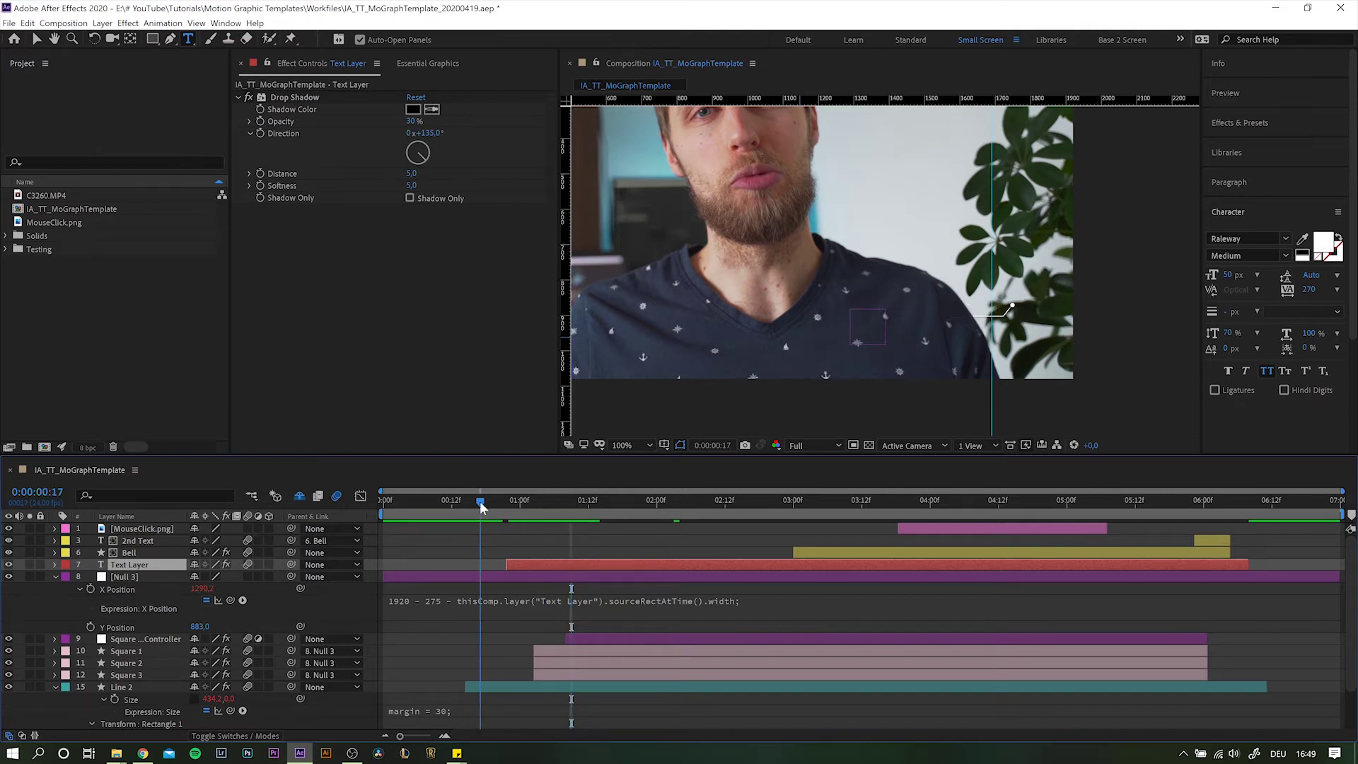
key(space)
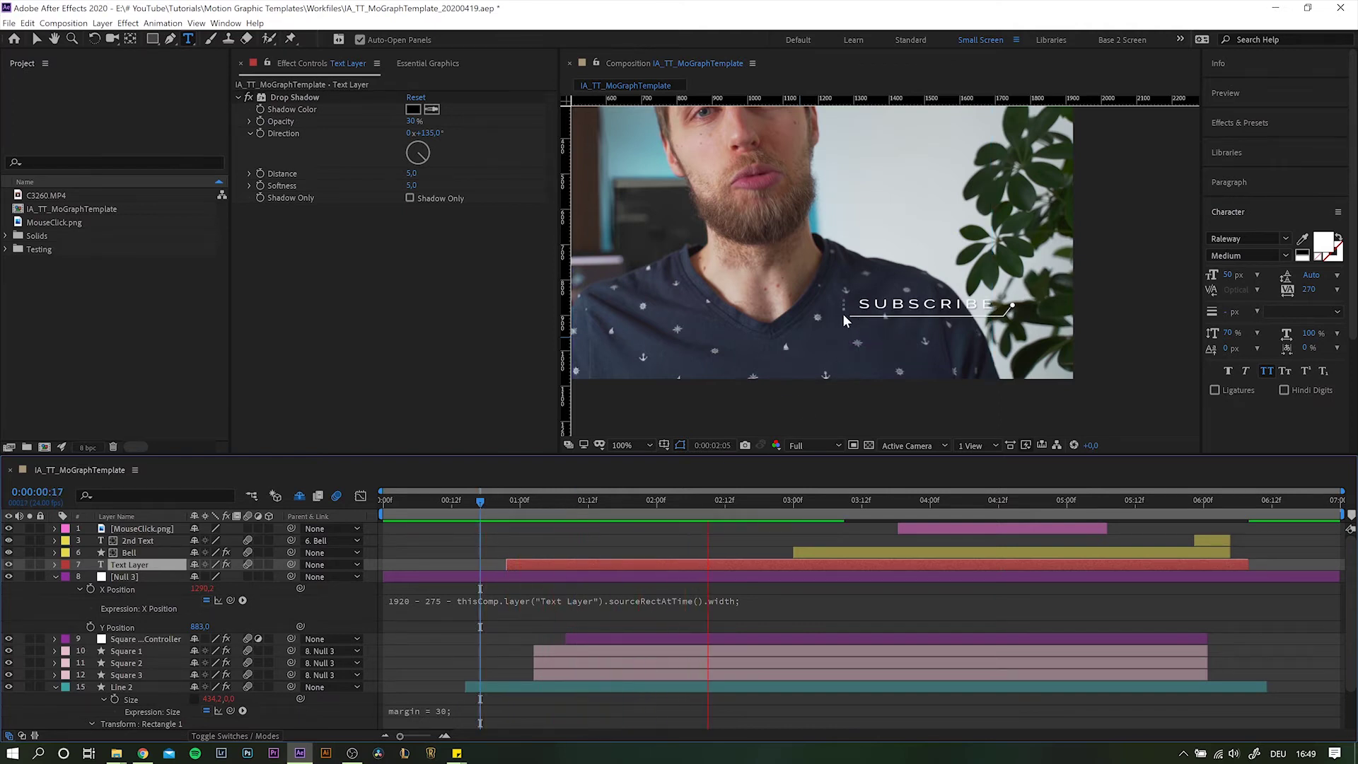
drag(557, 503, 662, 508)
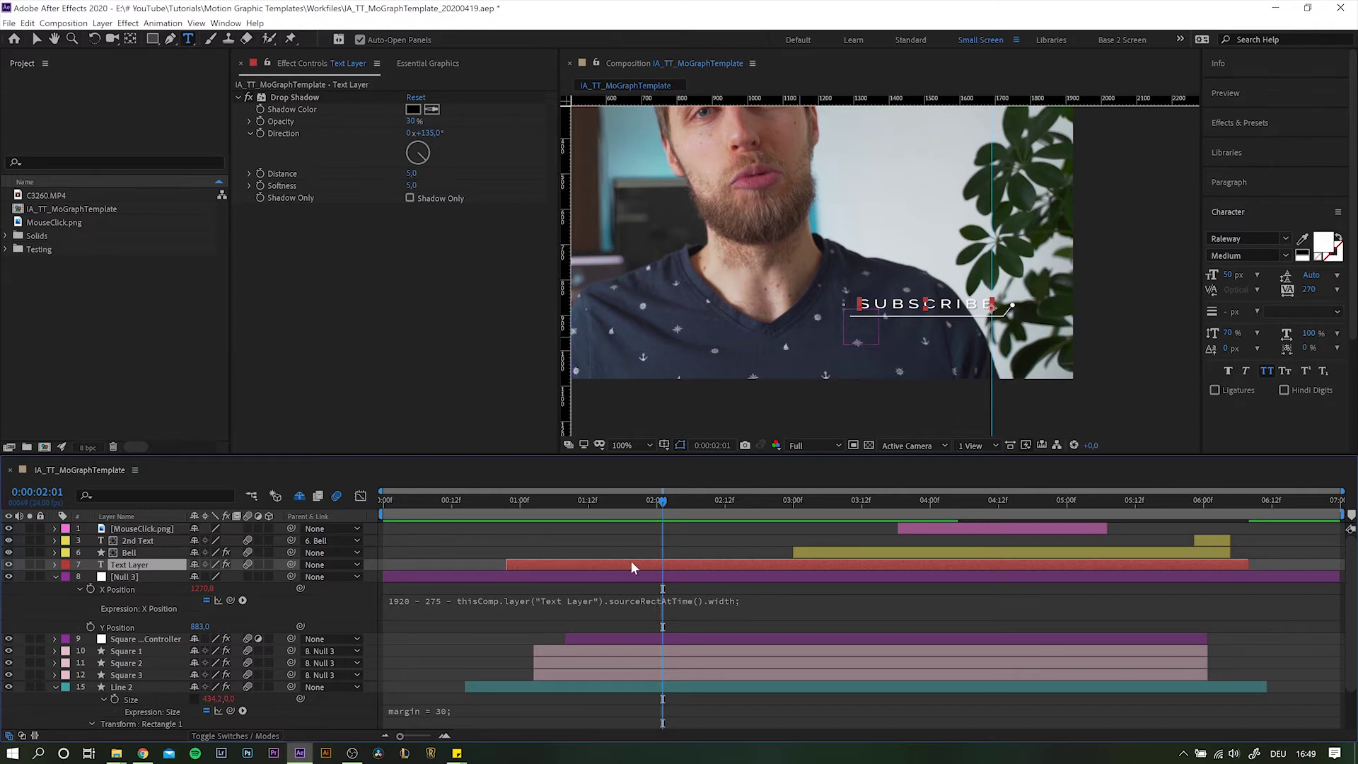
Change Null 3's X Position expression to use sourceRectAtTime(36), then preview the animation.
key(u)
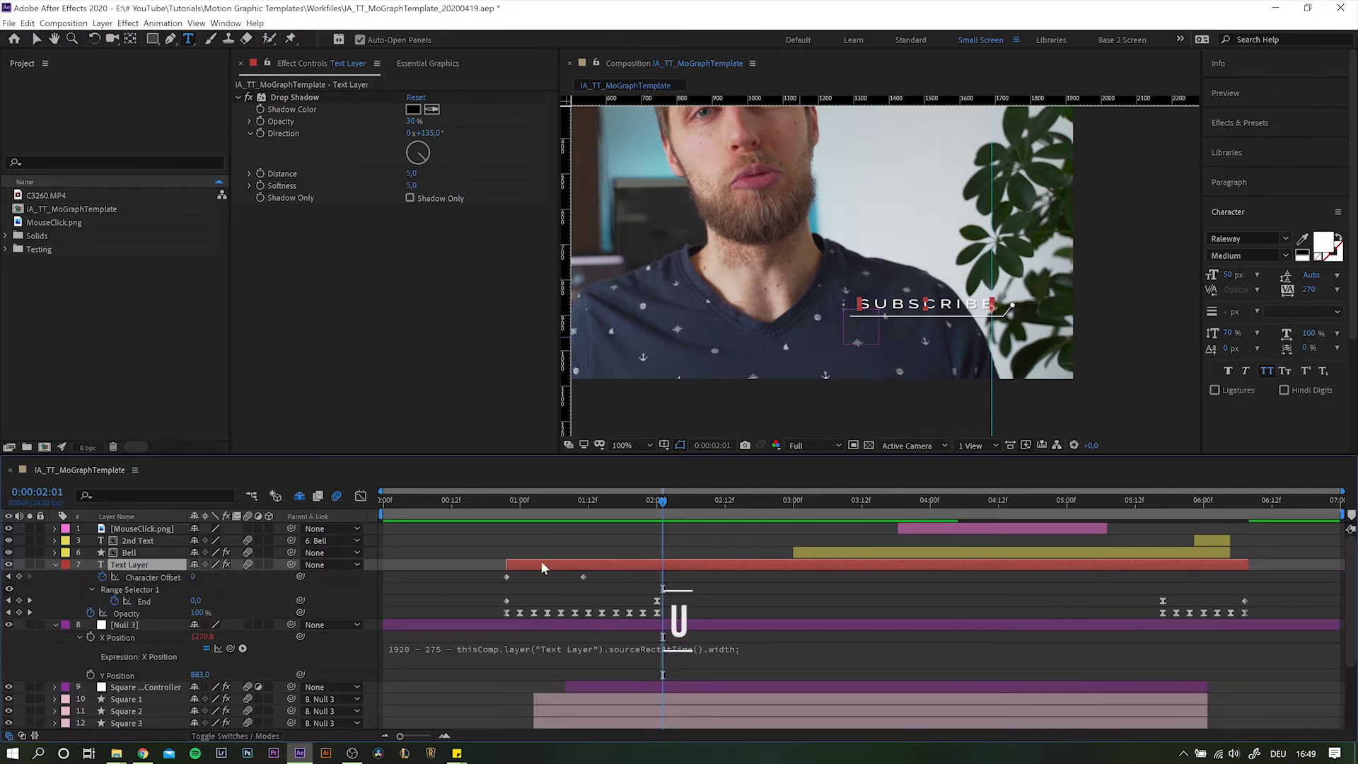
click(146, 579)
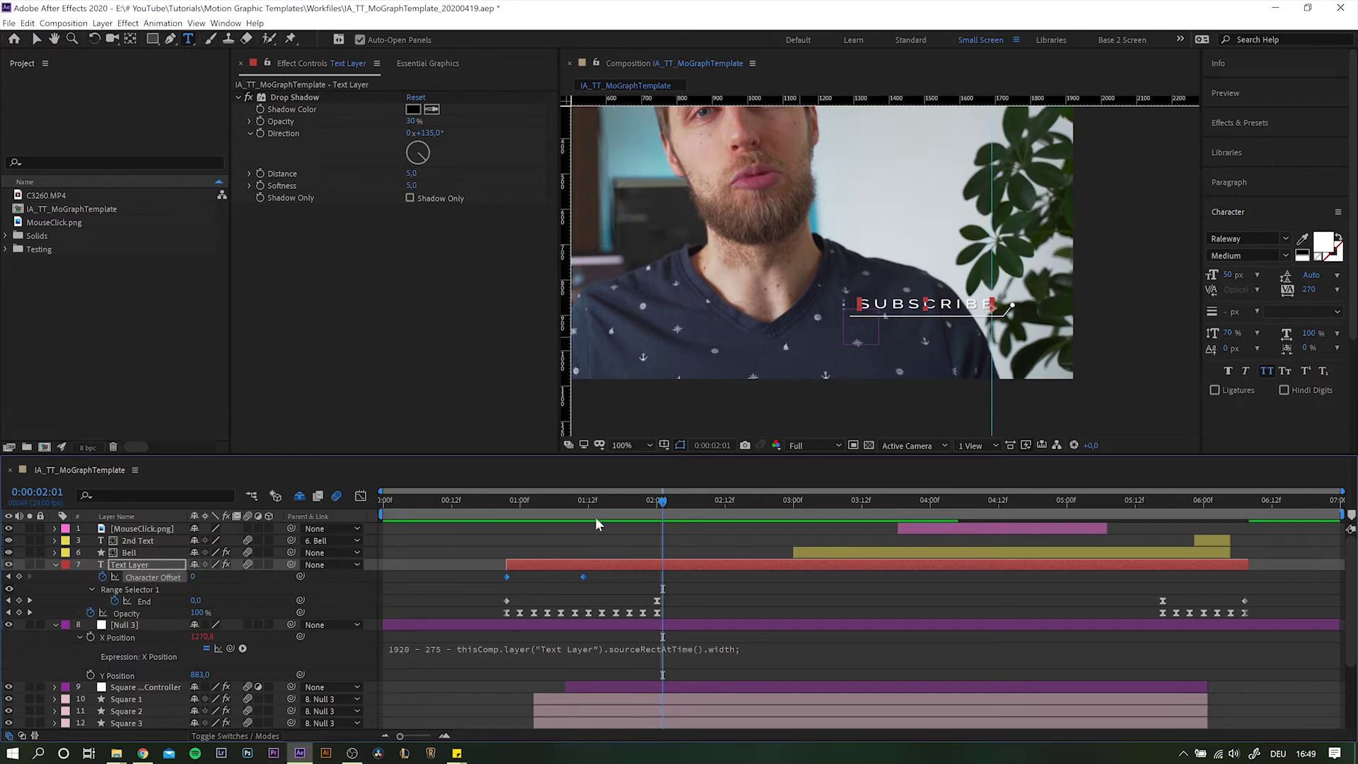
drag(596, 500, 584, 500)
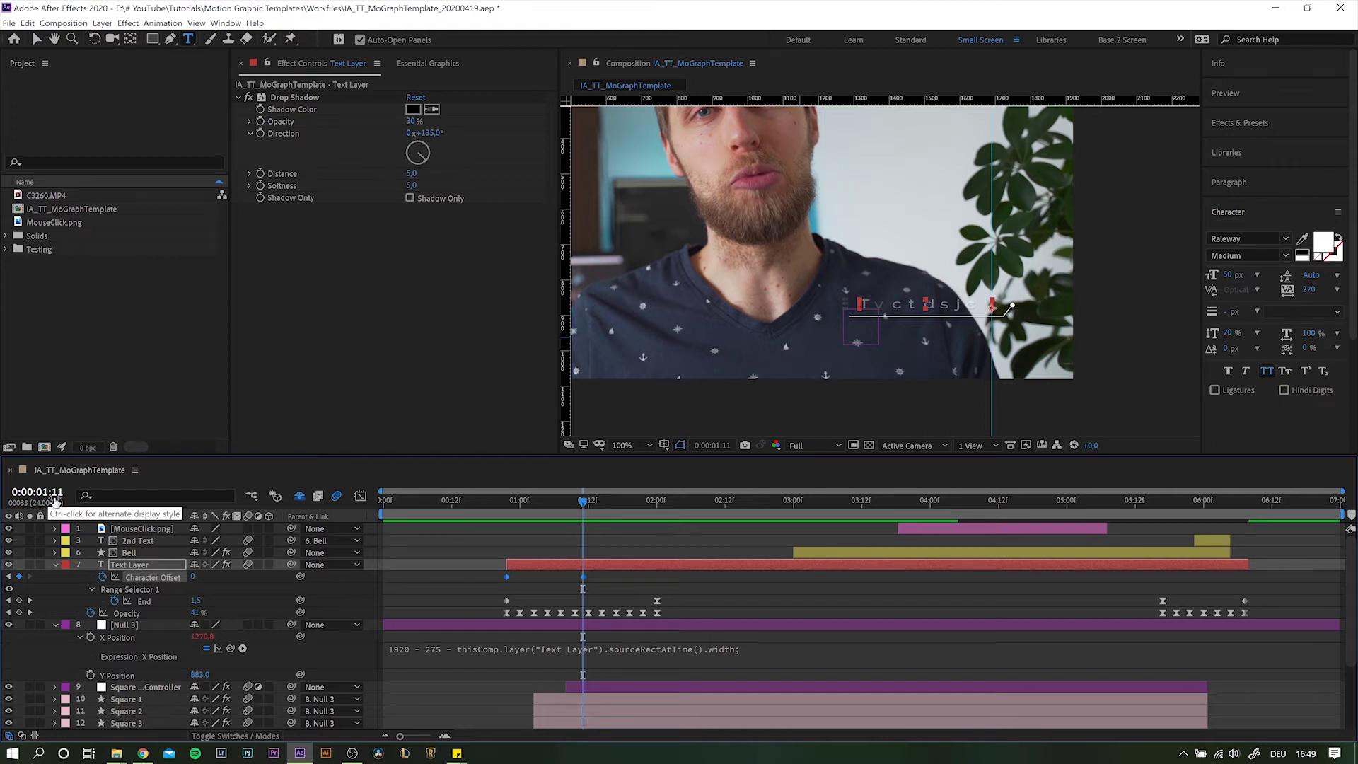
click(697, 650)
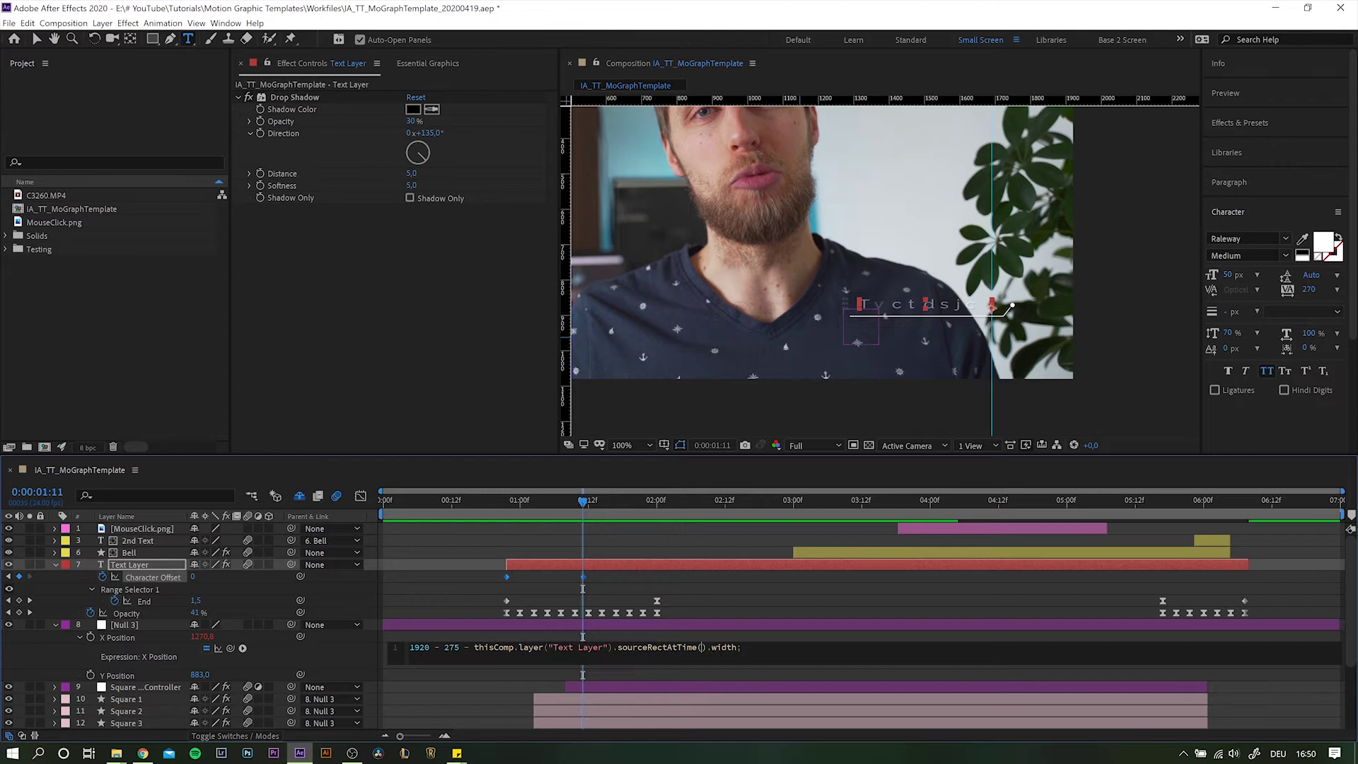
text(36)
key(KP_Enter)
mouse_move(530, 502)
mouse_down()
mouse_move(618, 504)
mouse_move(519, 503)
mouse_up()
key(space)
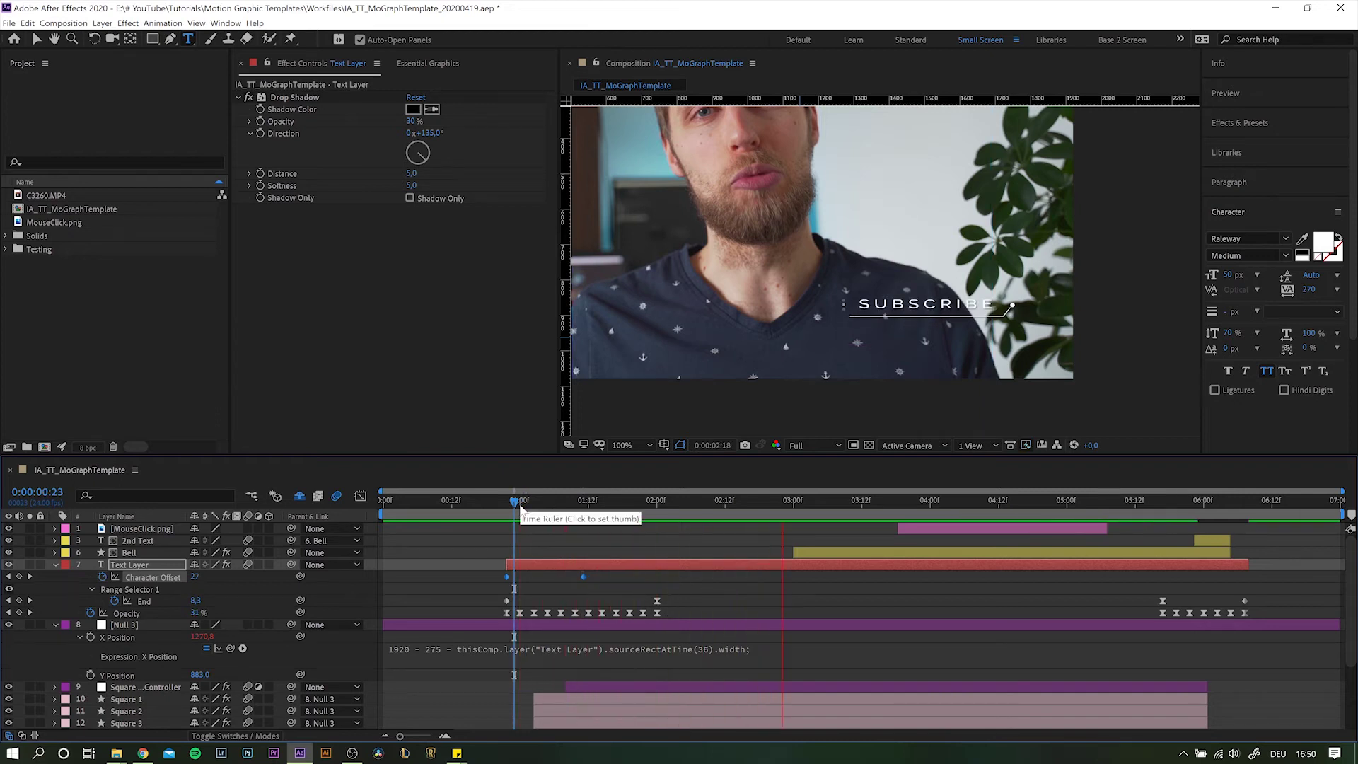
key(space)
drag(672, 501, 941, 524)
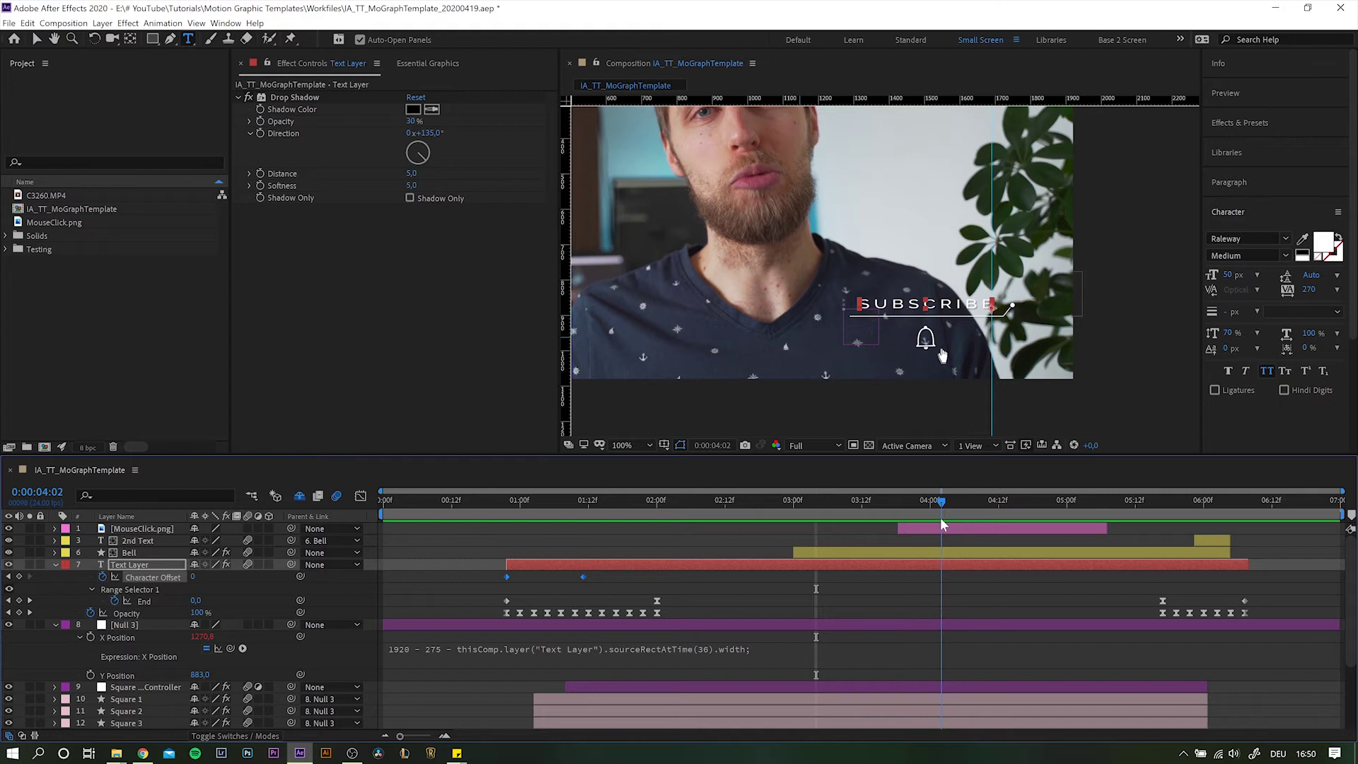
Add a new null object layer at the top of the timeline.
click(670, 564)
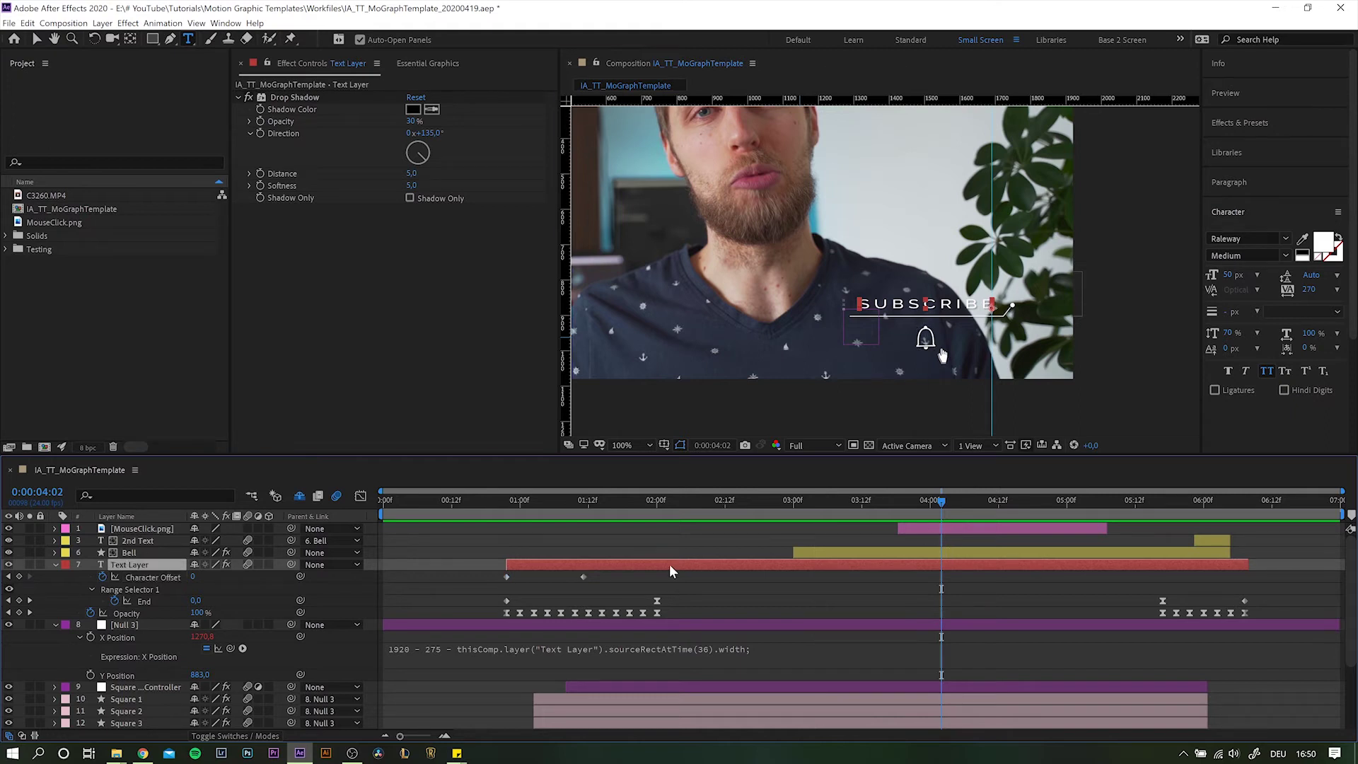
click(99, 529)
right_click(358, 527)
click(566, 600)
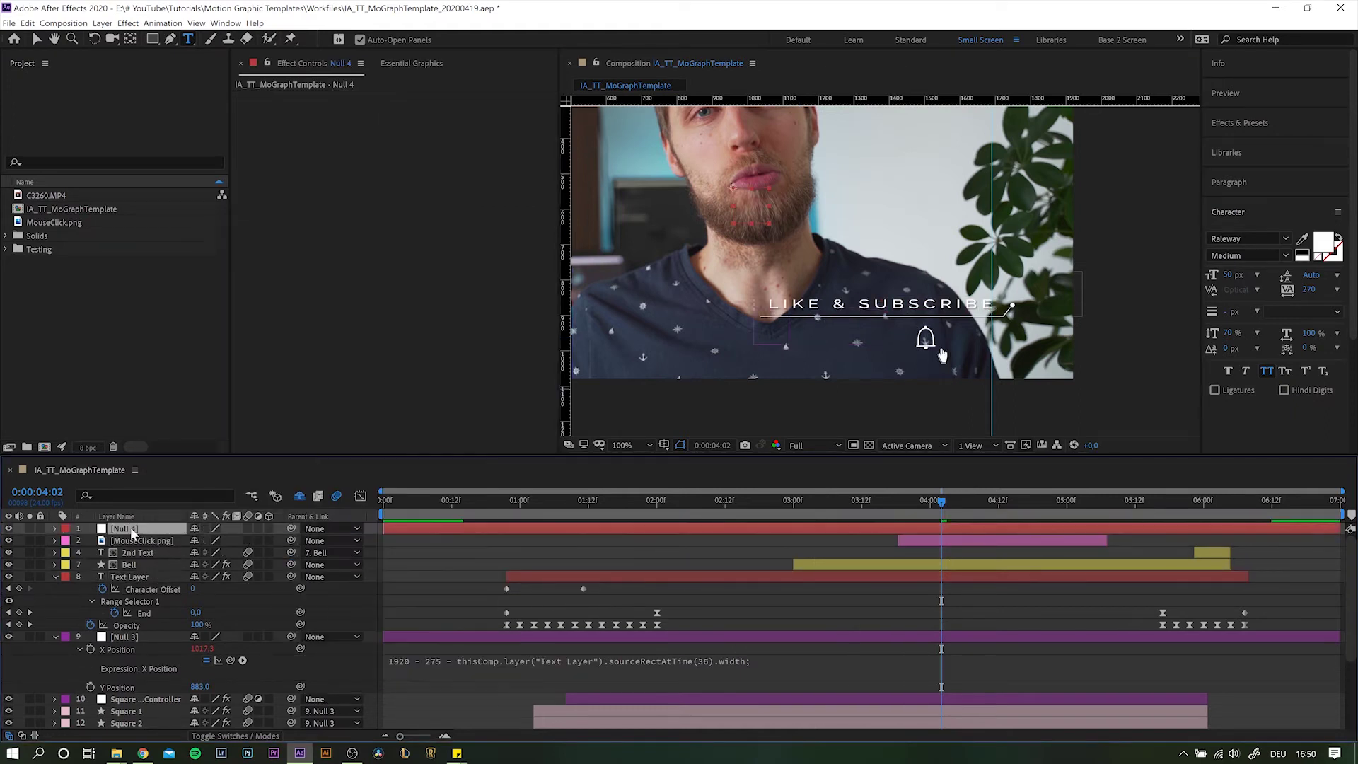
Set Null 4's Y Position to 935 and separate its position dimensions.
click(129, 565)
key(p)
click(124, 528)
key(p)
click(225, 540)
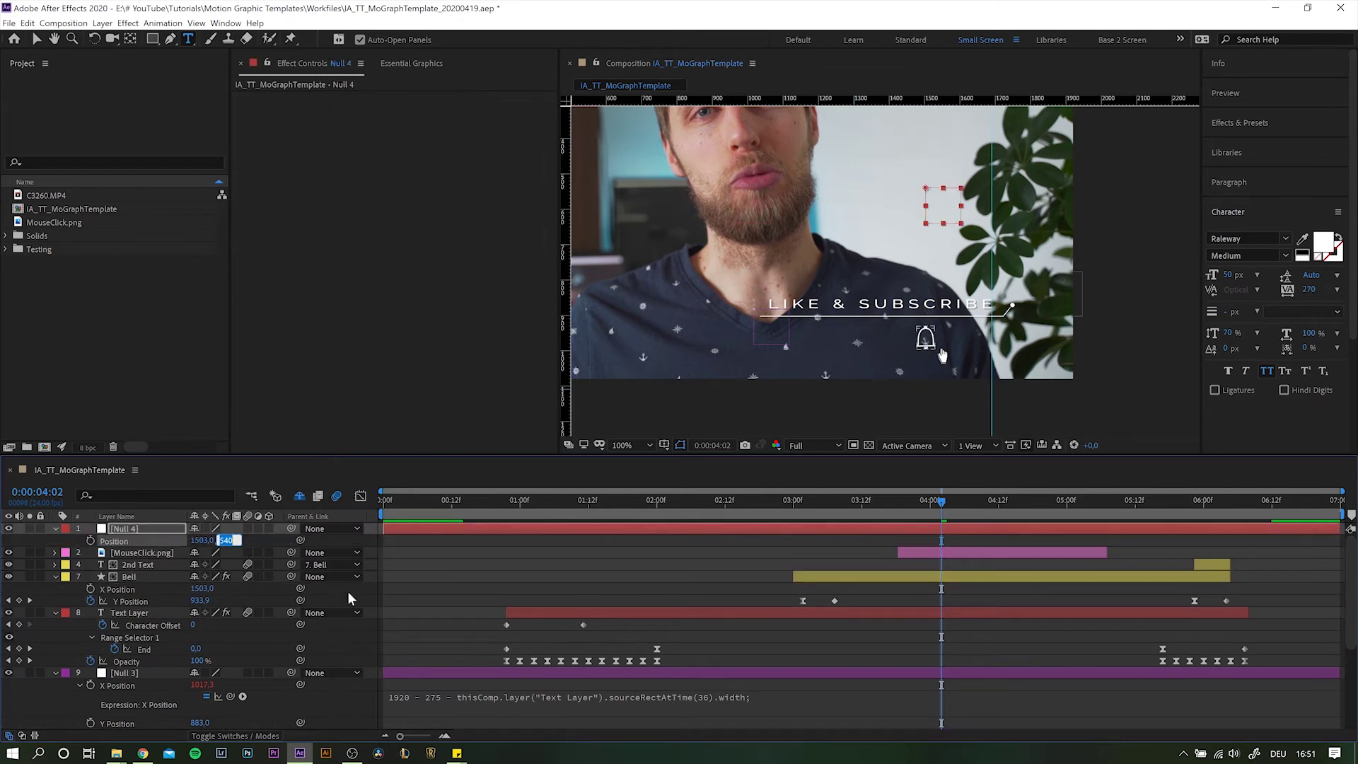
text(935)
key(Return)
right_click(121, 541)
click(162, 571)
Parent the Bell and MouseClick.png layers to Null 4.
click(129, 589)
ctrl+click(142, 565)
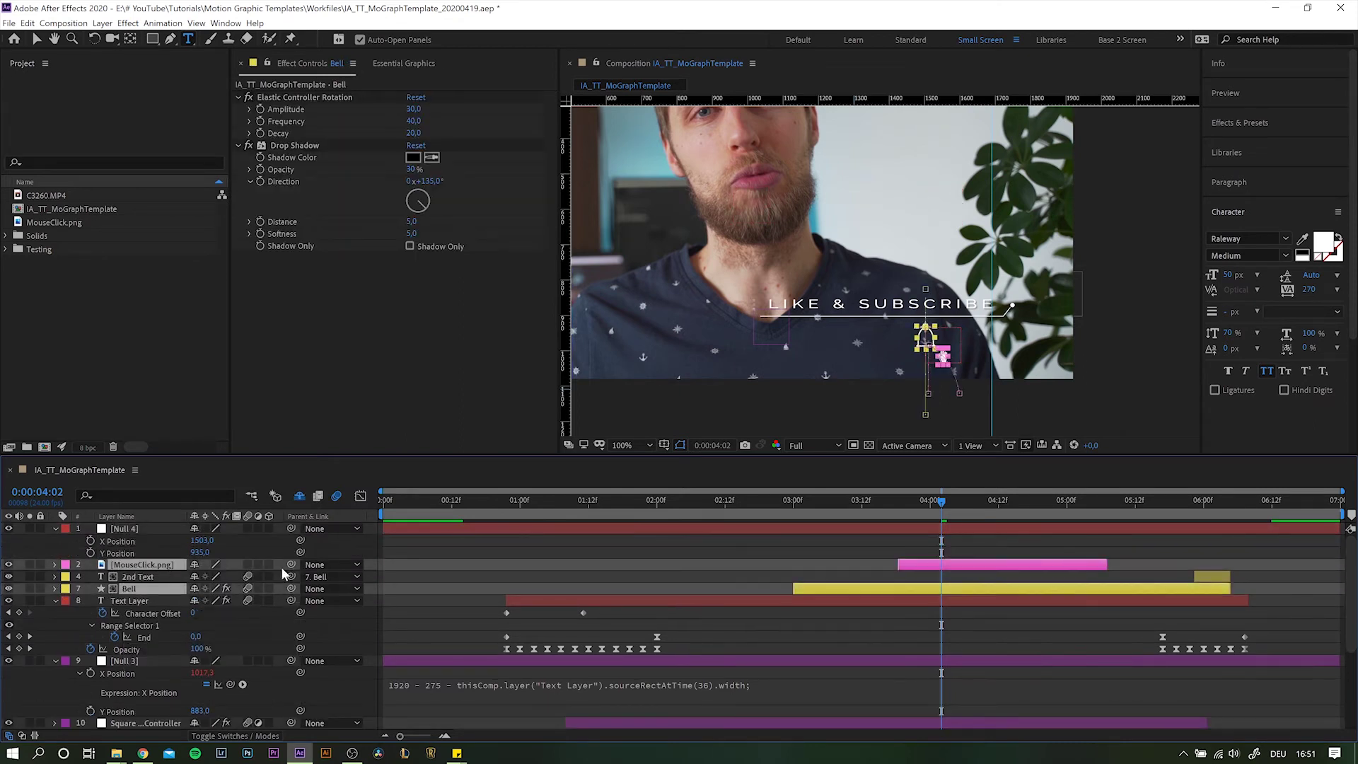
drag(290, 565, 121, 528)
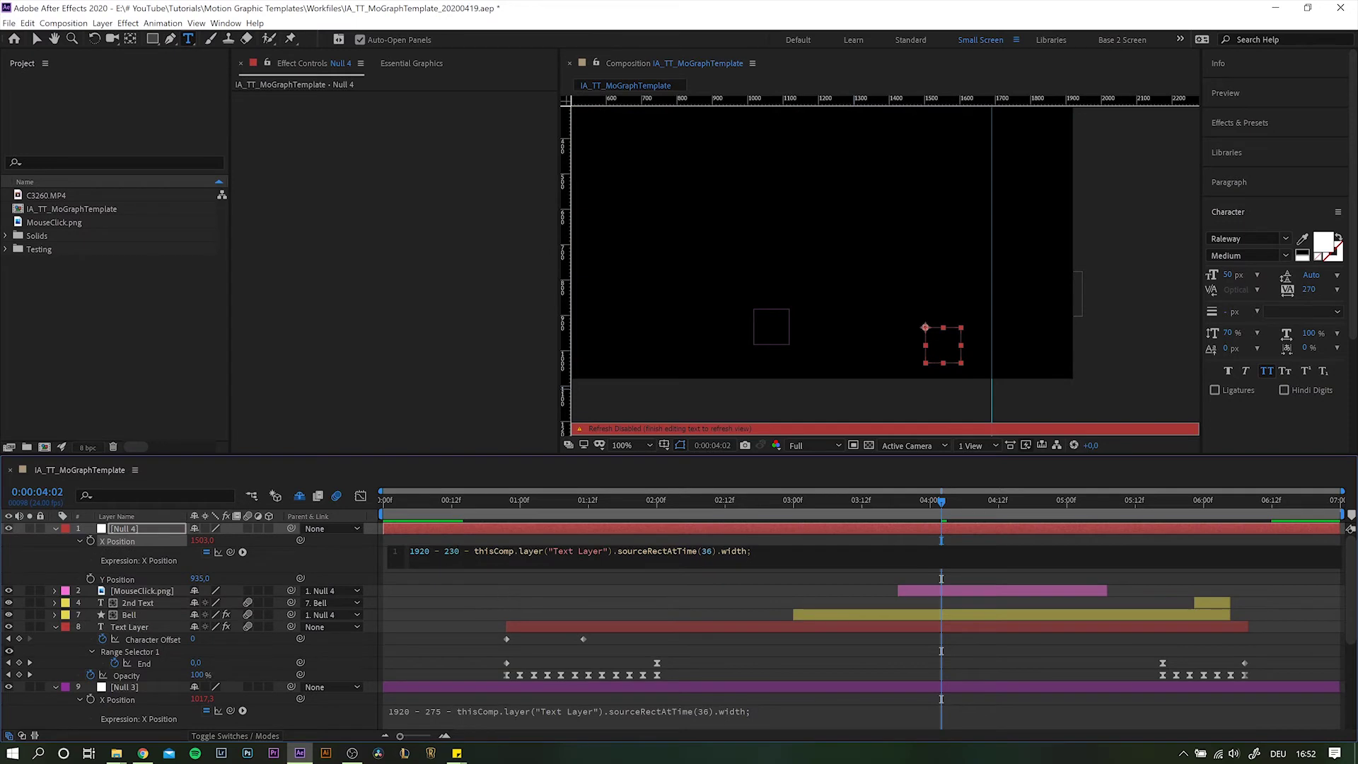
Finish Null 4's X Position expression with width/2 and check the bell at a later frame.
text(/2)
click(830, 613)
click(770, 628)
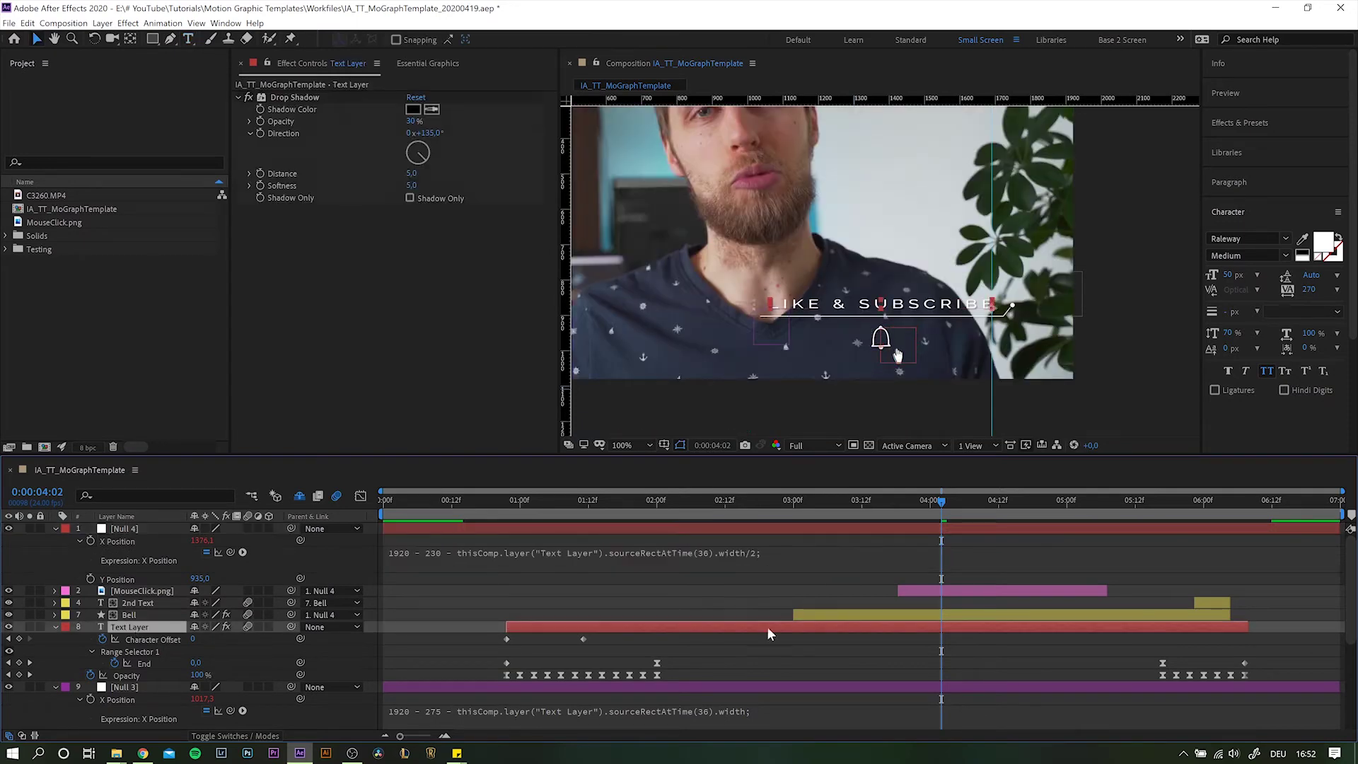
key(ctrl+t)
click(1010, 501)
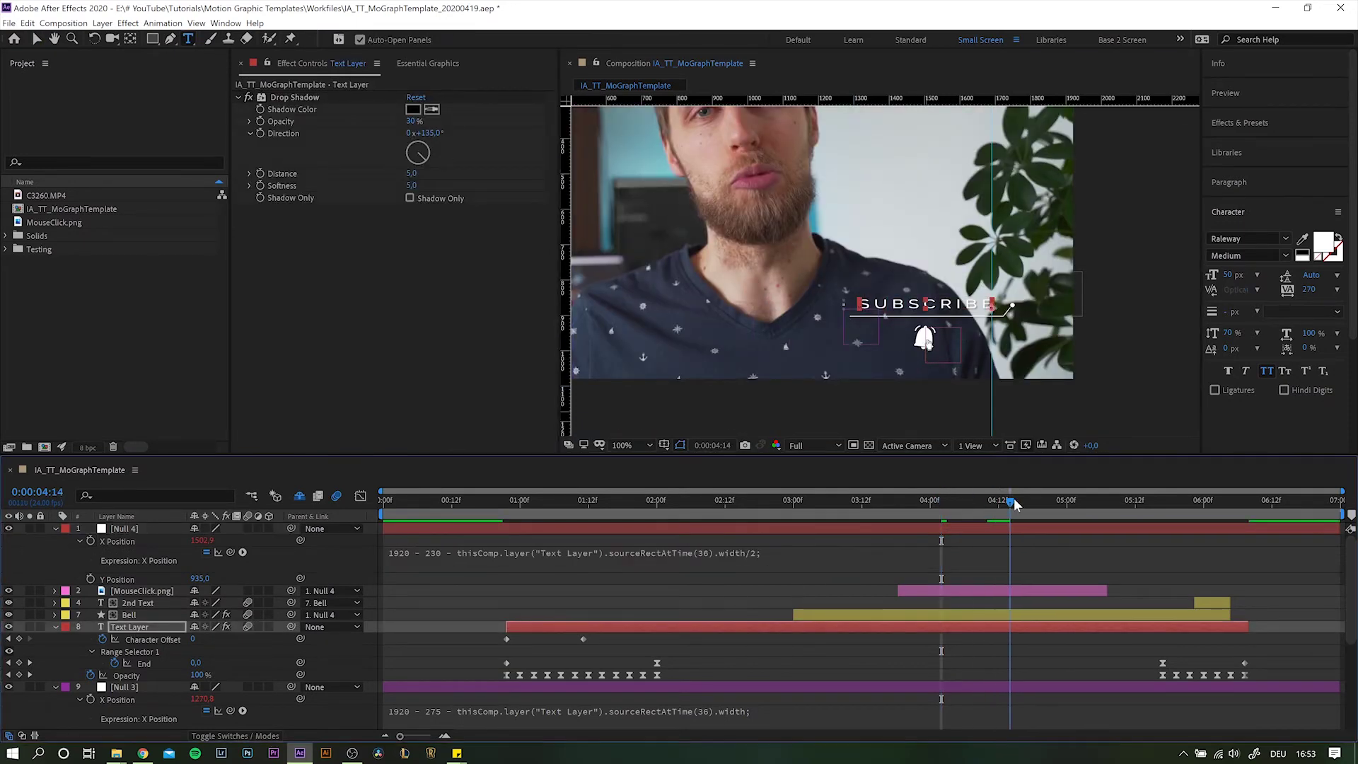
drag(1012, 501, 1038, 501)
key(v)
Rename Null 4 to 'Bell+Cursor Position Control'.
click(122, 529)
key(Return)
text(Be)
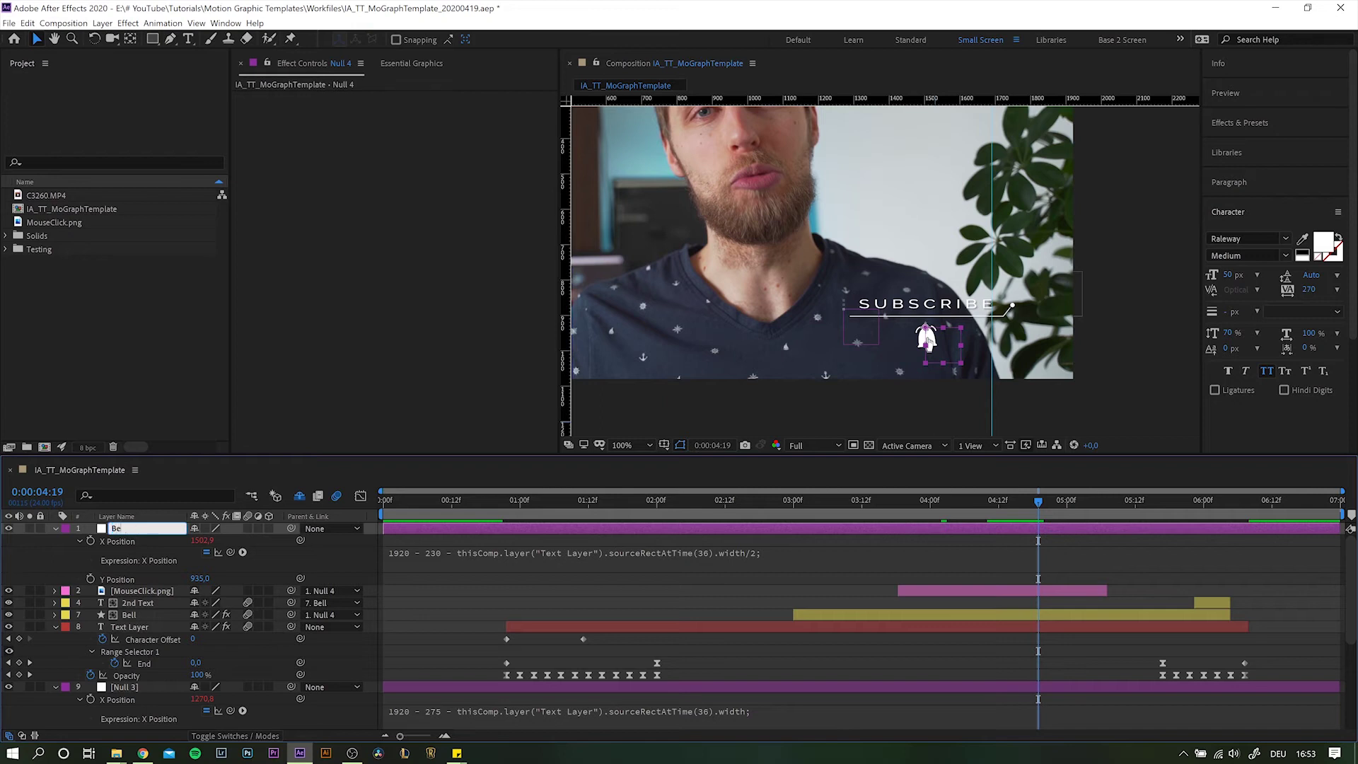
text(ll+Cursor Position Control)
Confirm Null 4's new name and rename Null 3 to 'Square Positionm Control'.
key(Return)
scroll(142, 610, down, 2)
click(141, 615)
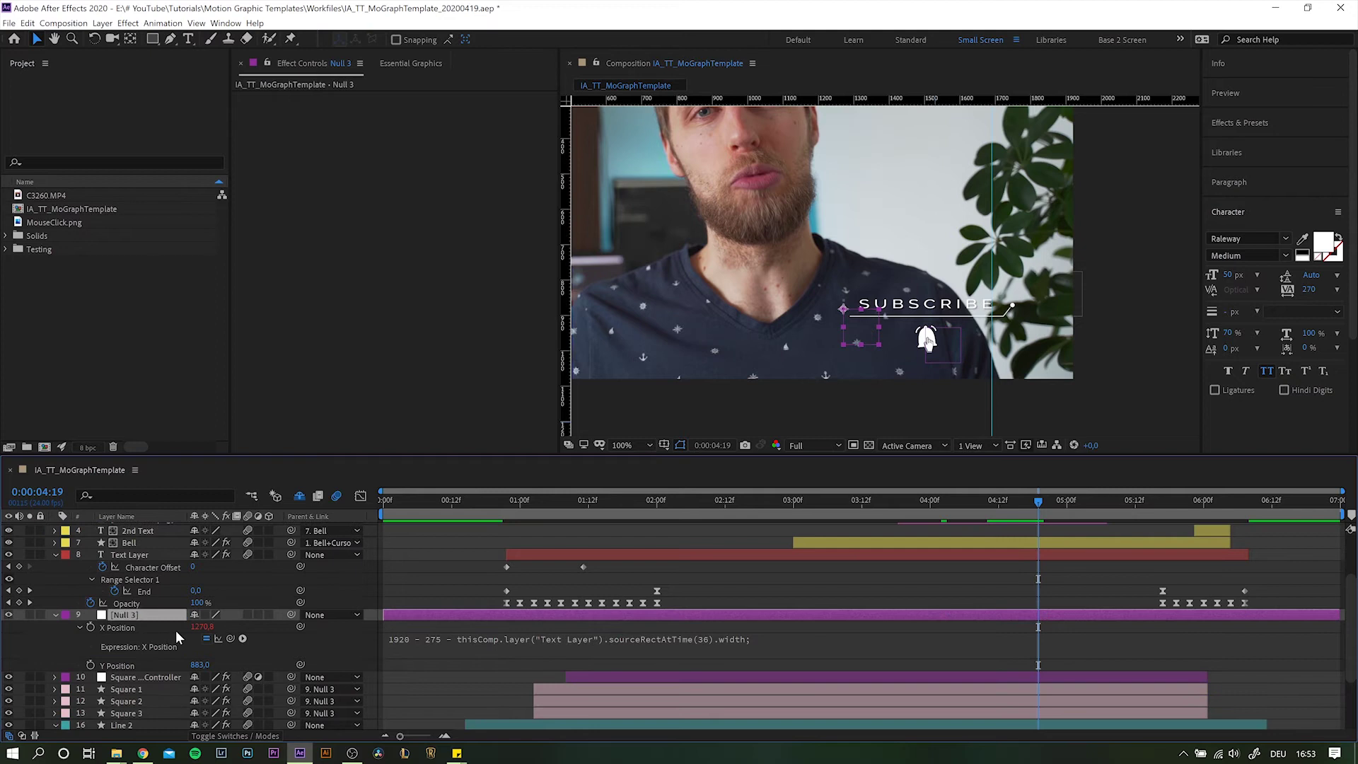
key(Return)
text(Square Positionm Control)
key(Return)
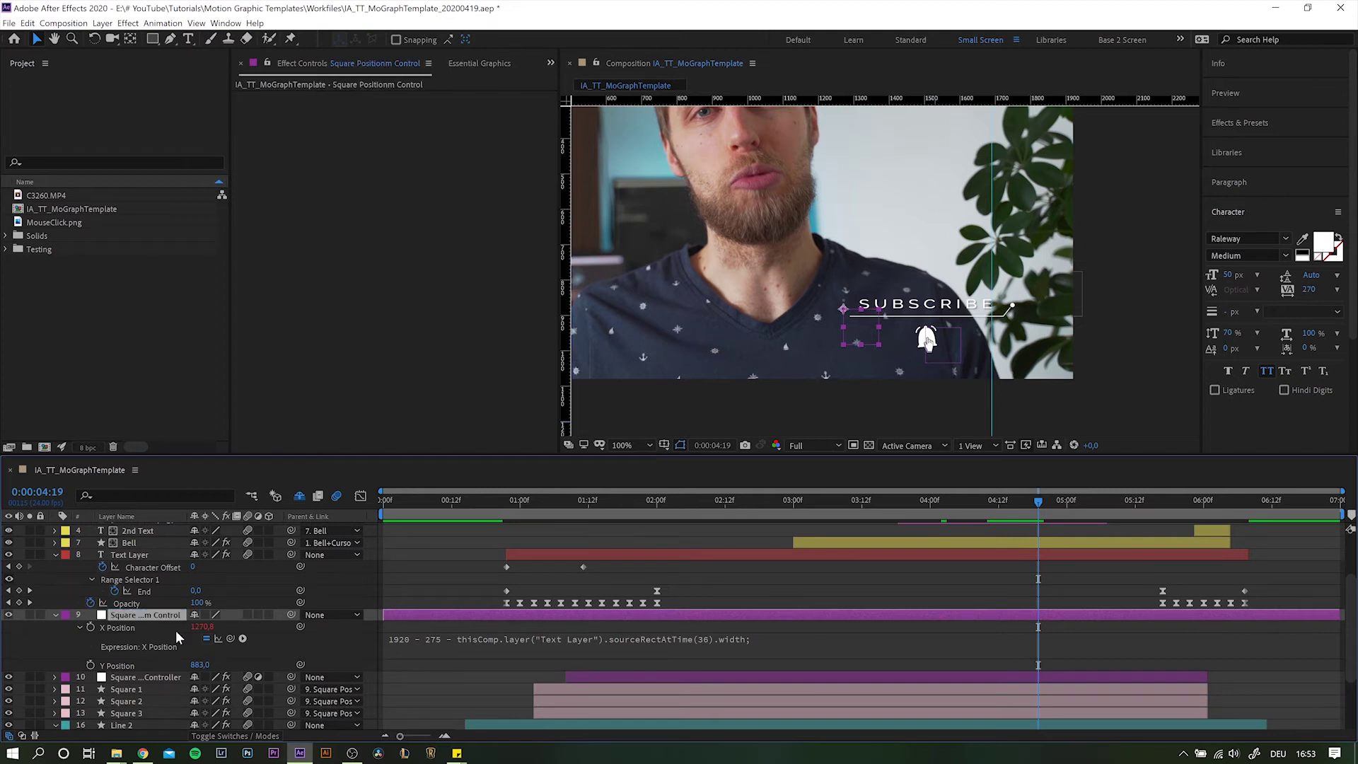
Collapse every layer's properties and deselect all layers.
key(ctrl+a)
click(56, 555)
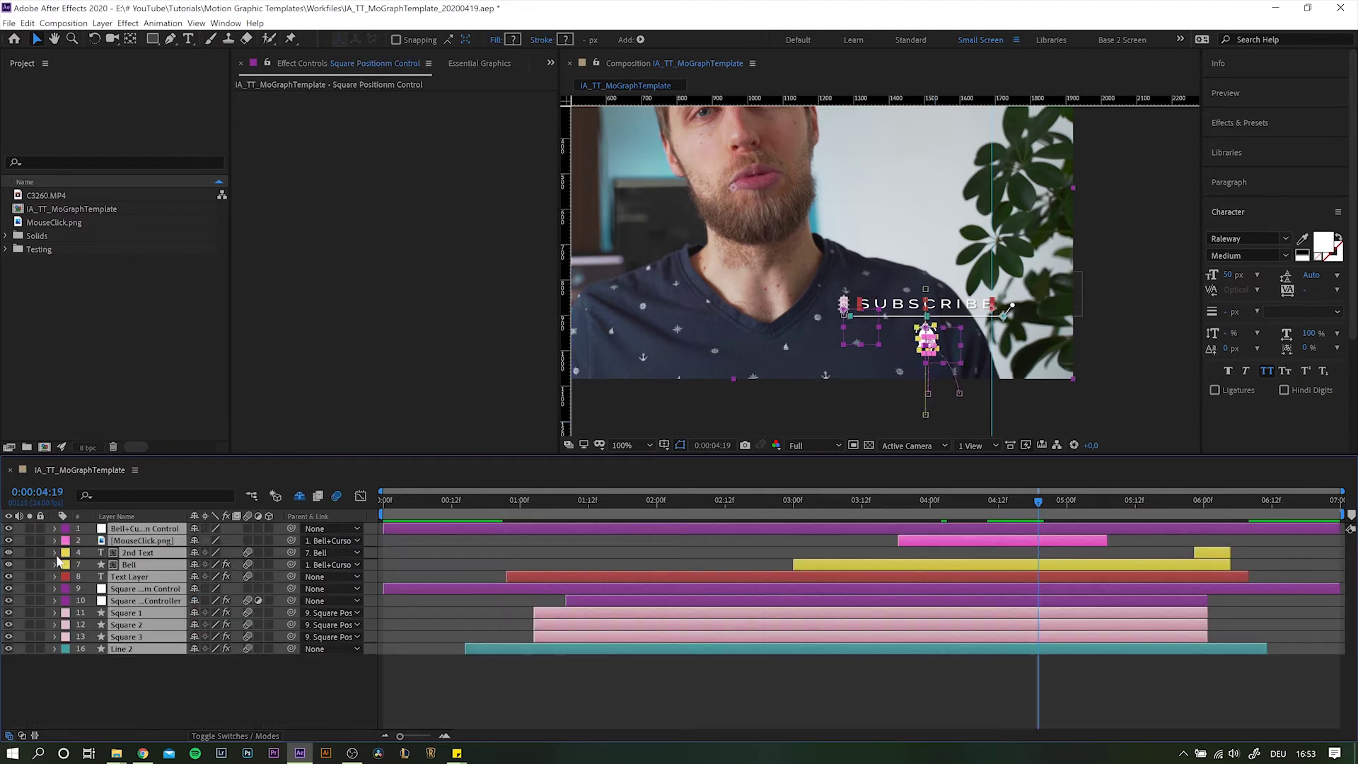
click(223, 700)
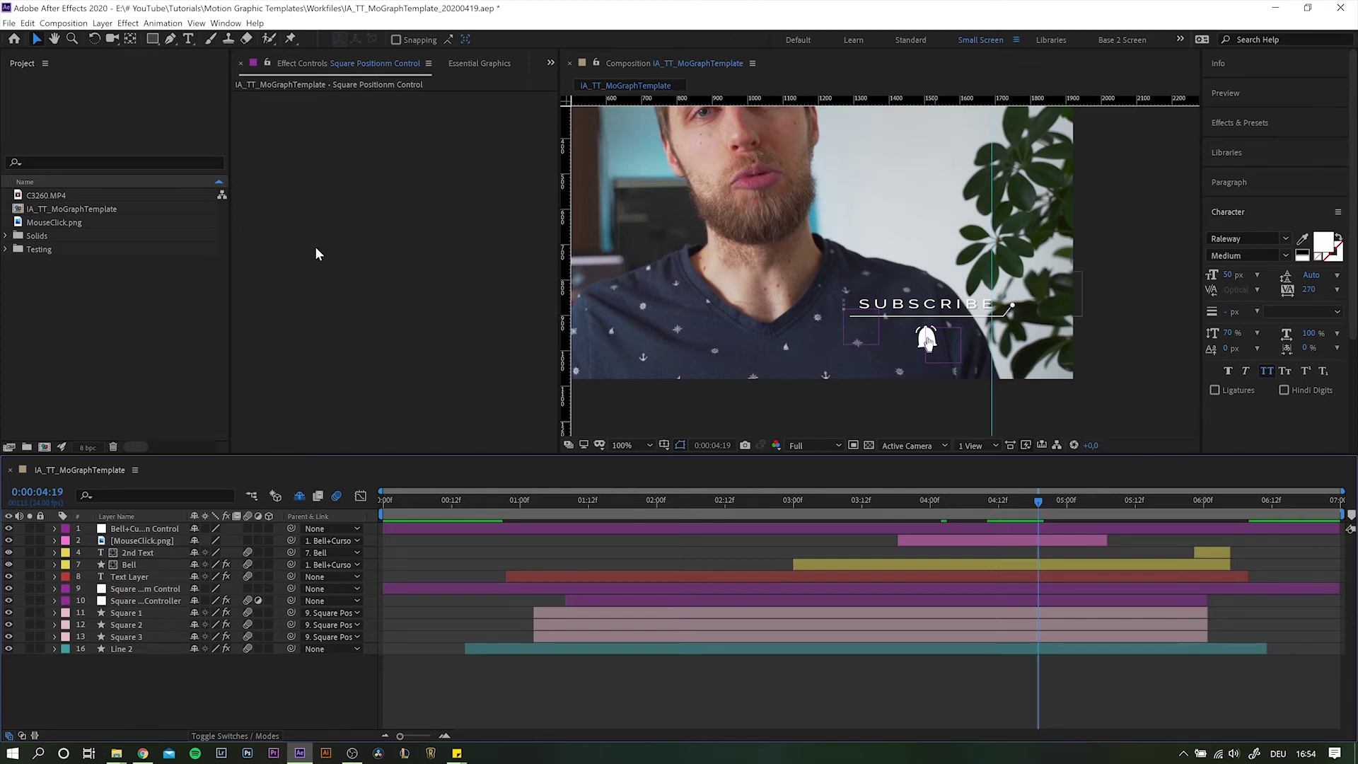
Show Essential Graphics, set IA_TT_MoGraphTemplate as master, and name the template ASP_Subscribe.
click(478, 63)
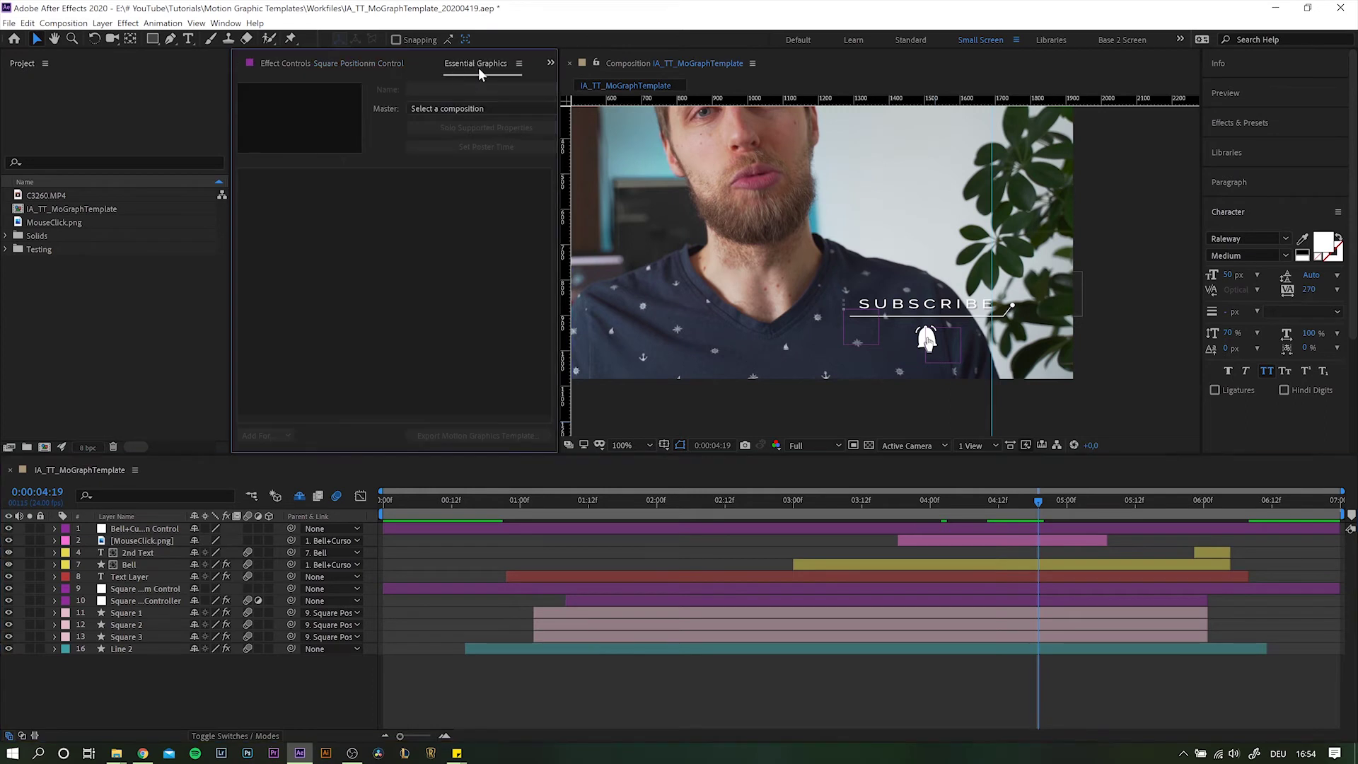
click(226, 24)
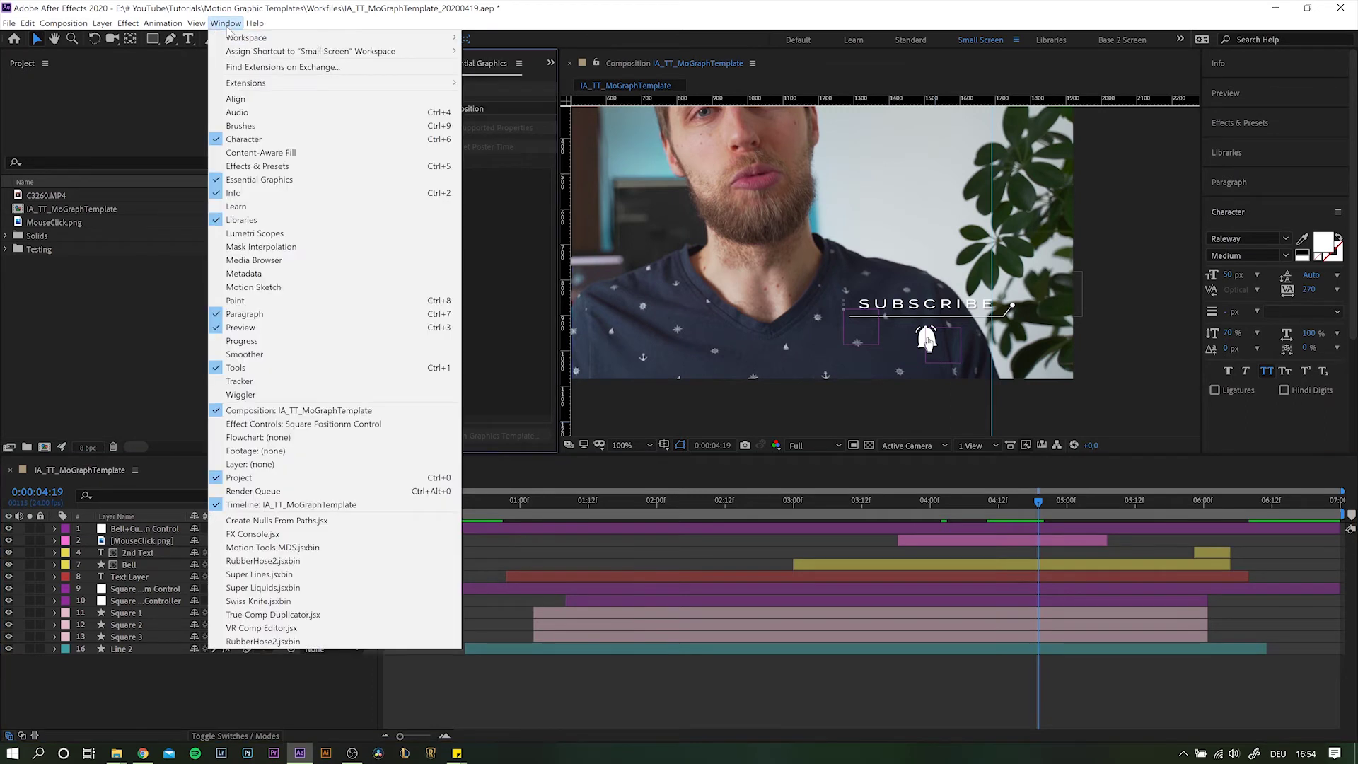
click(263, 181)
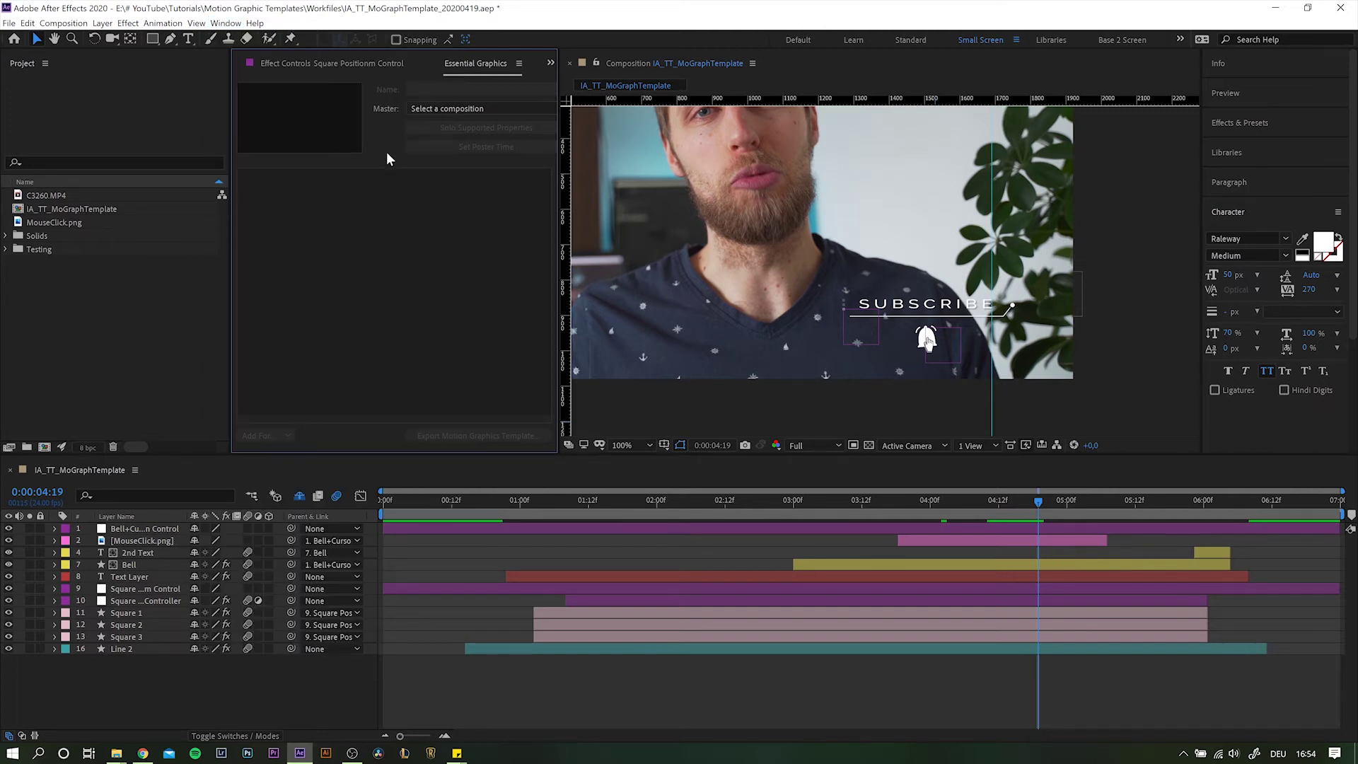
click(451, 108)
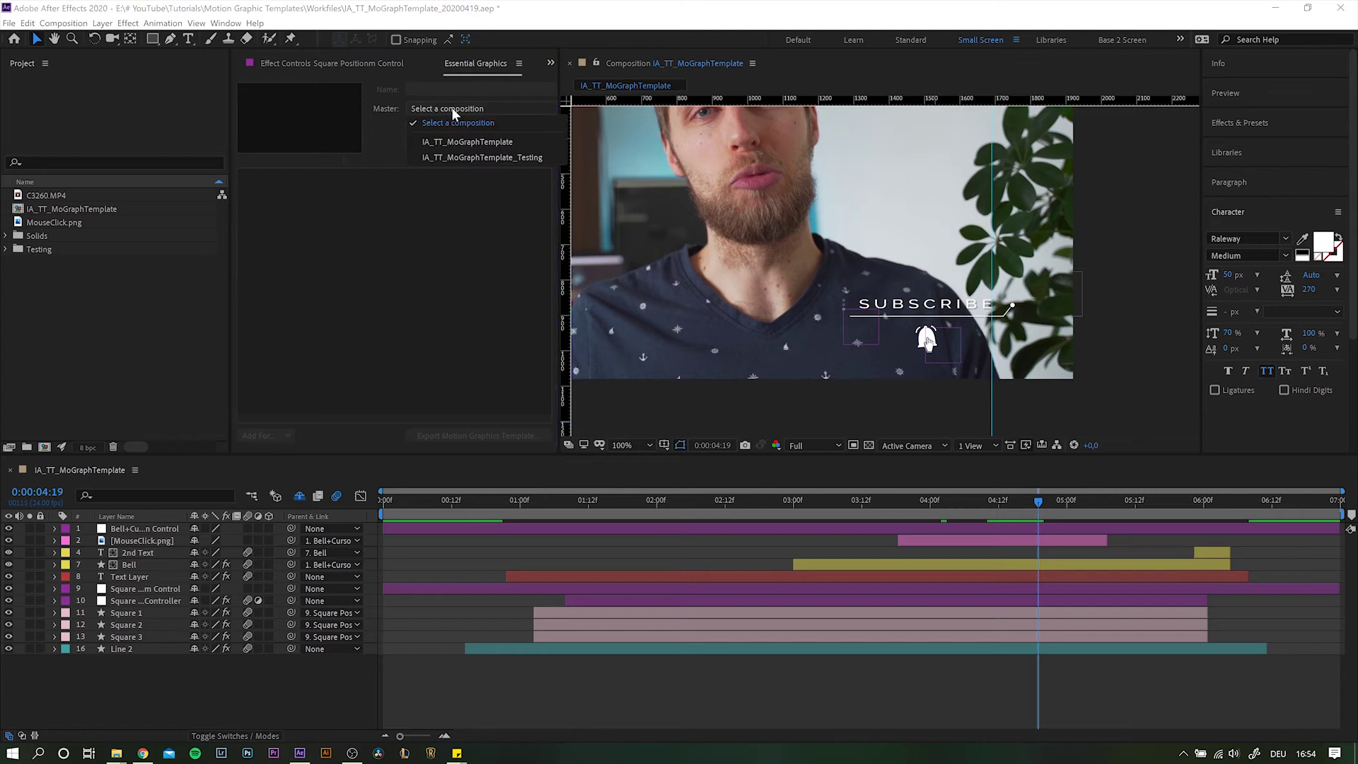
click(468, 143)
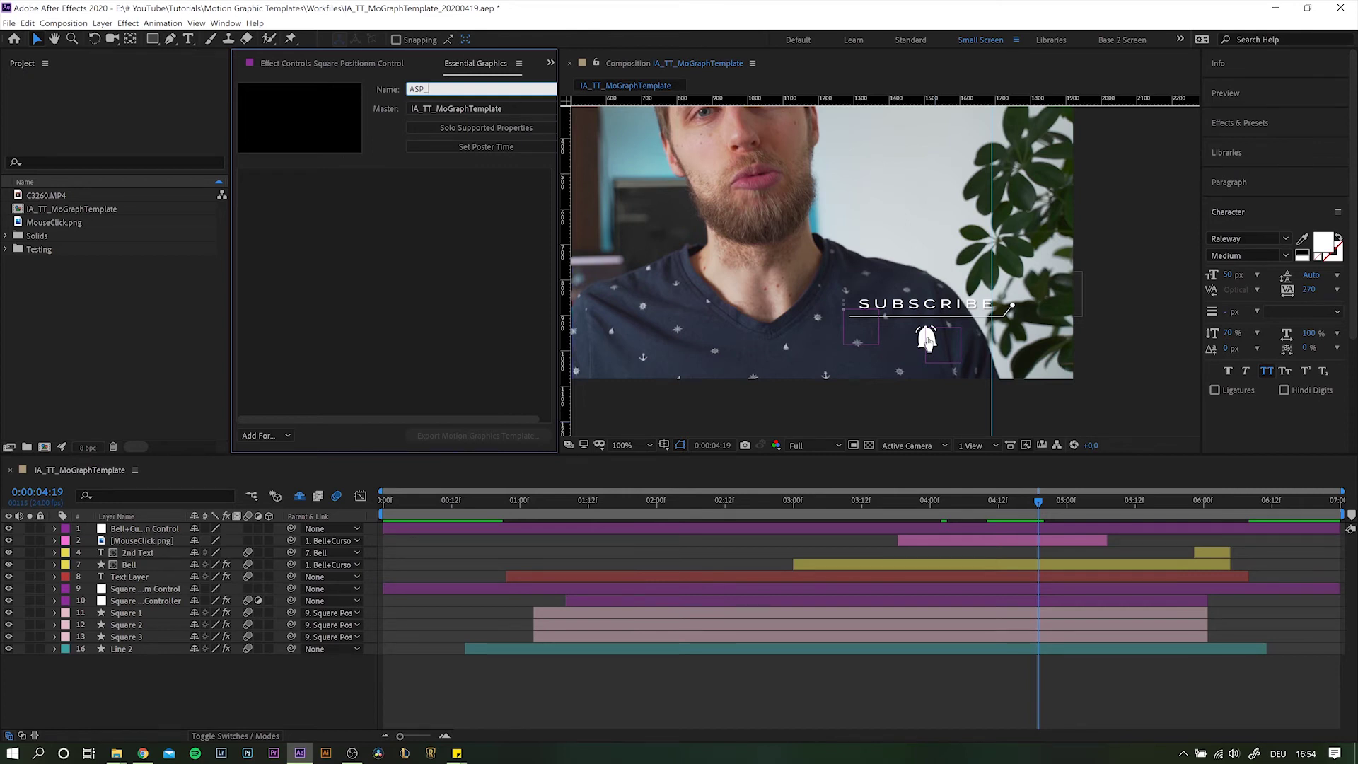
text(Subscribe)
Commit the ASP_Subscribe name and solo the properties the template can expose.
key(Return)
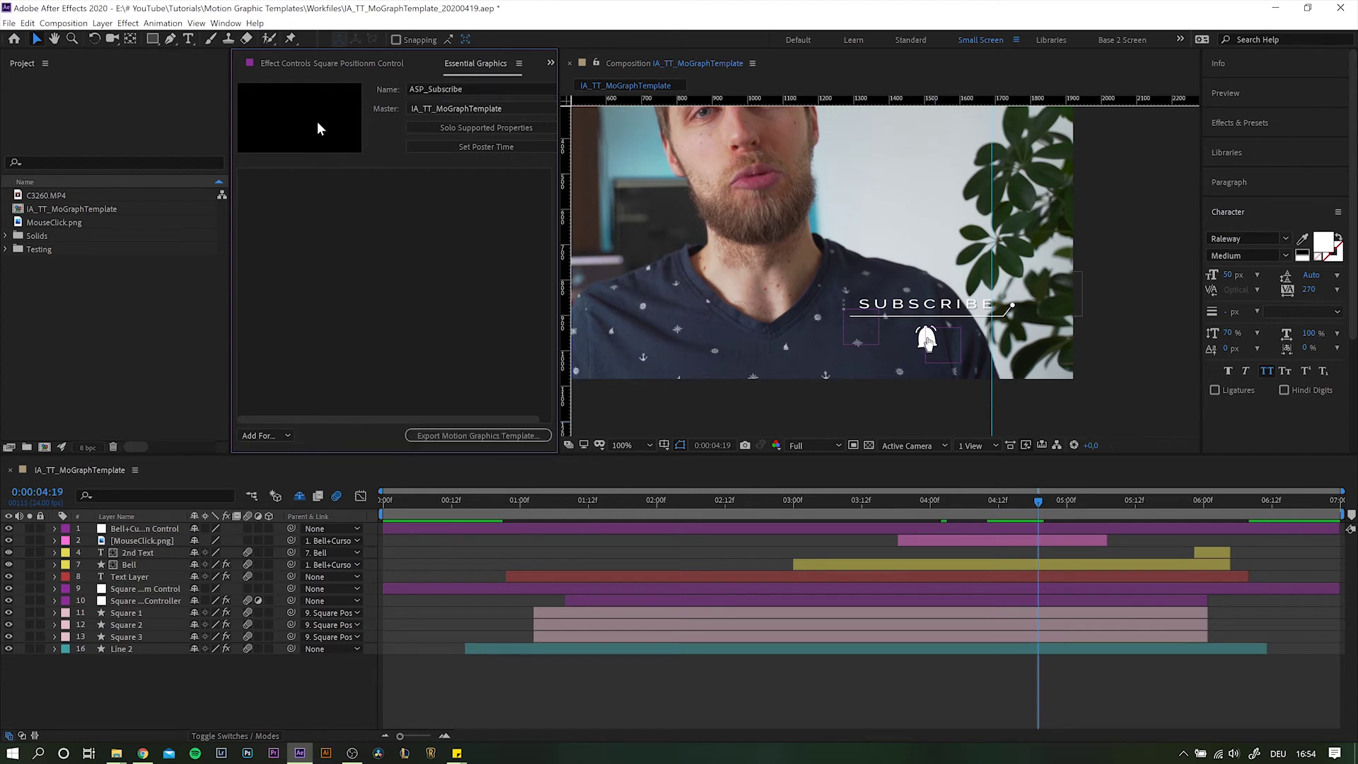
click(508, 127)
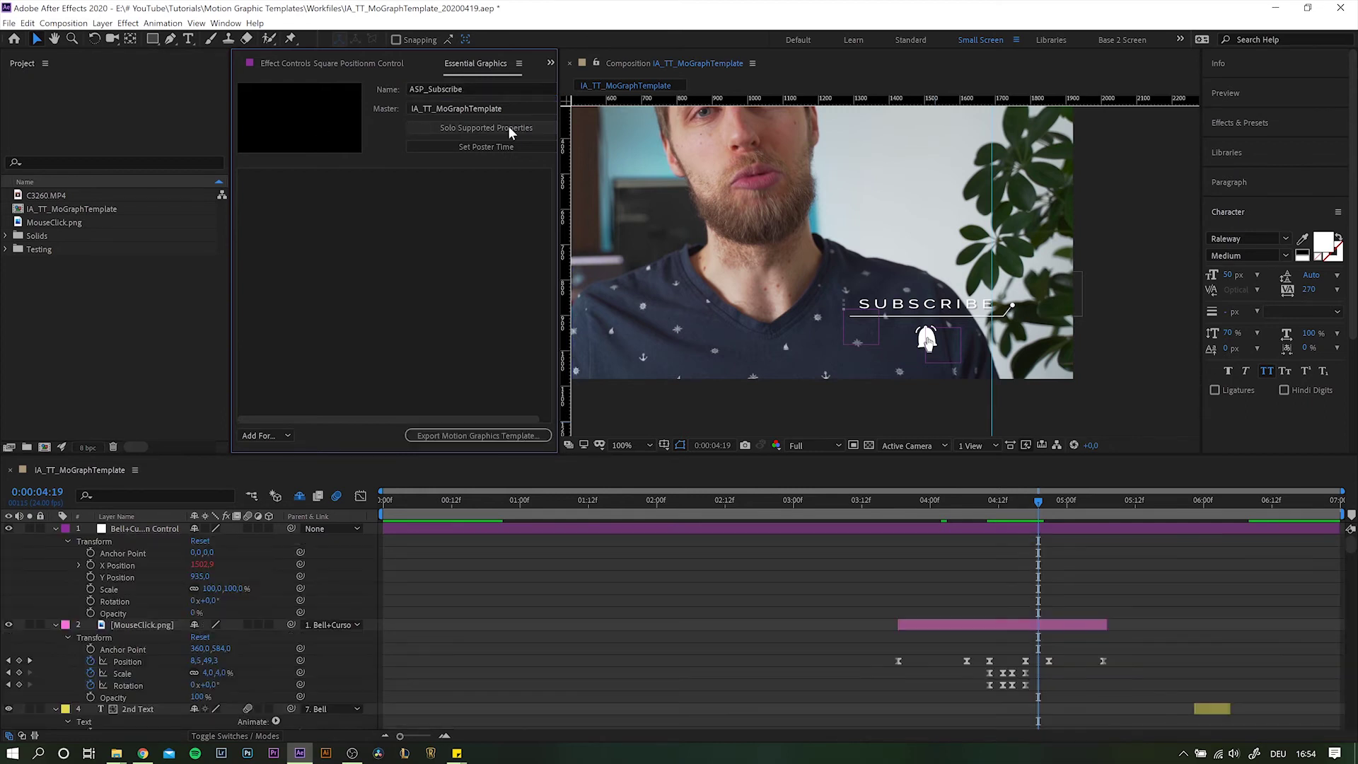
scroll(103, 594, down, 6)
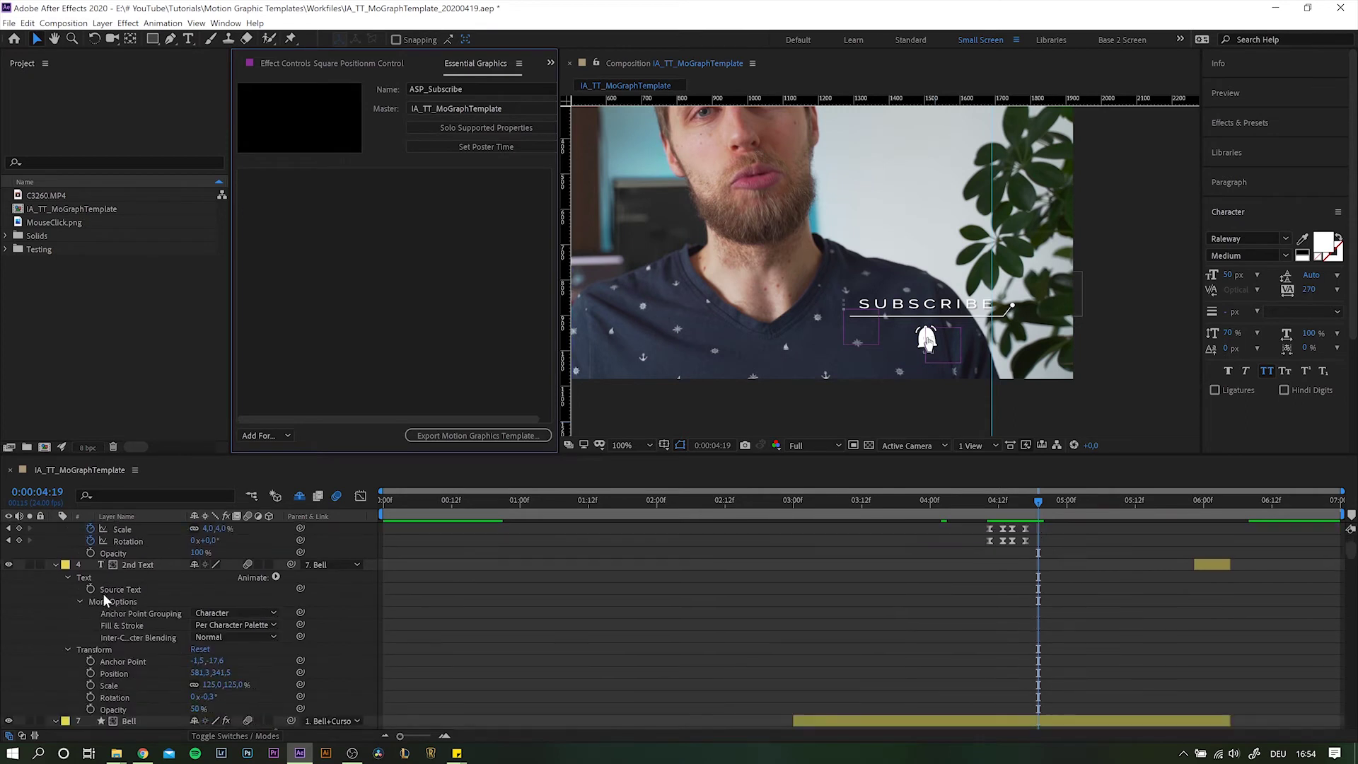
scroll(103, 593, down, 6)
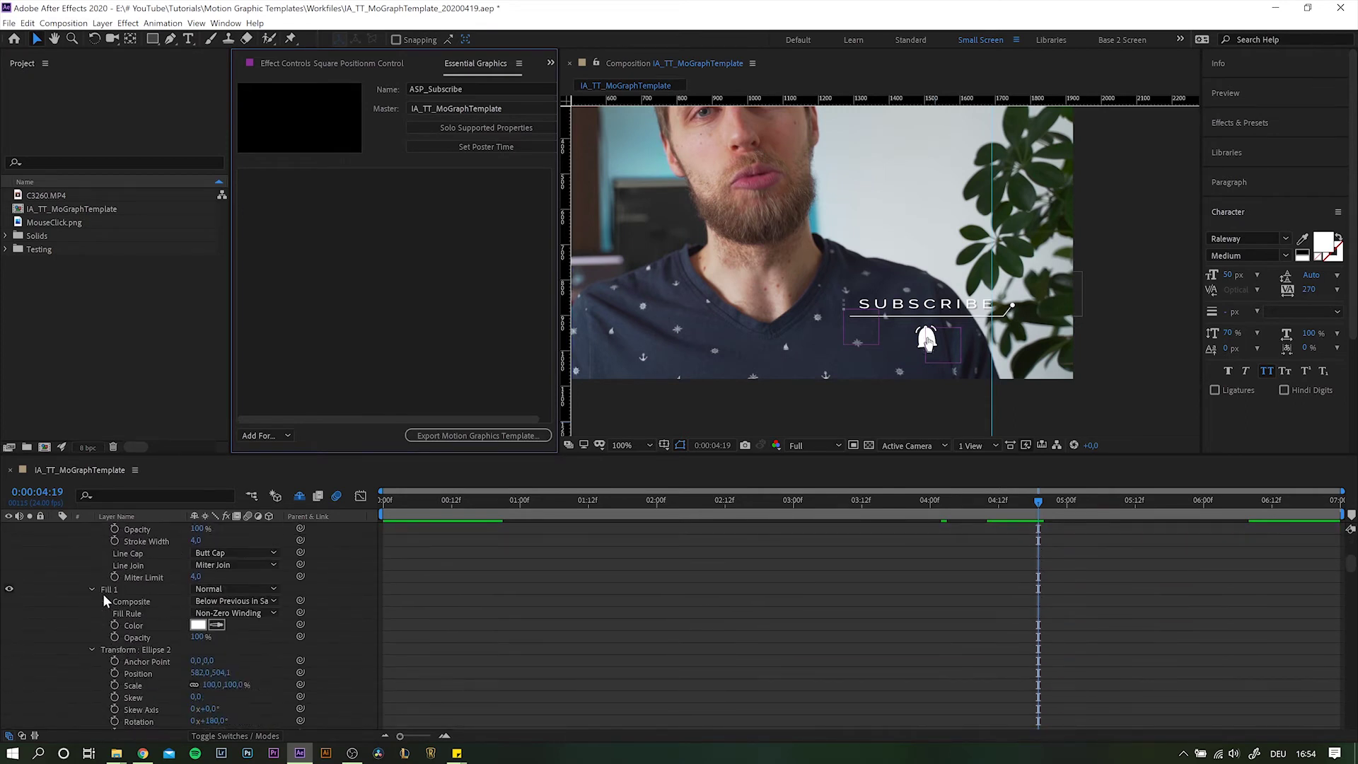
scroll(103, 592, up, 10)
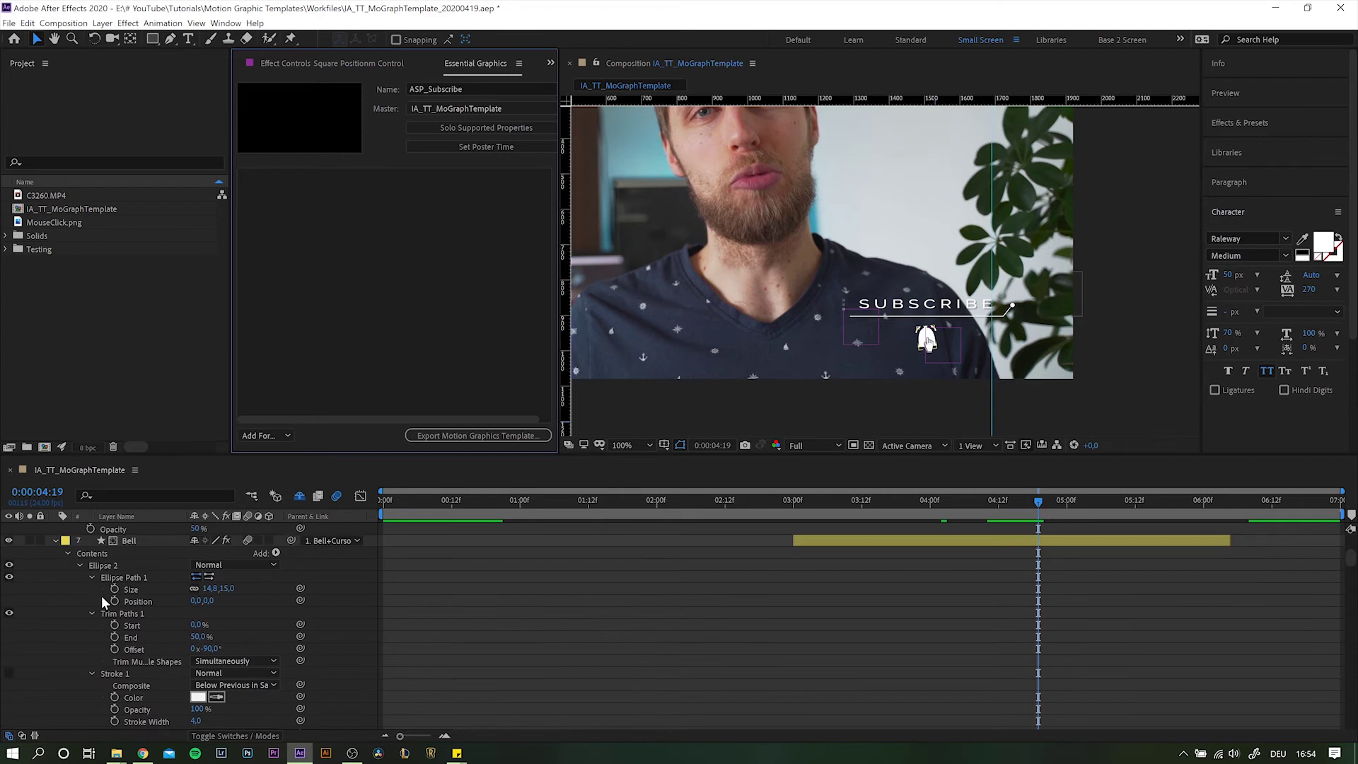
scroll(100, 596, up, 2)
Collapse all composition layers back to single rows and deselect them.
key(ctrl+a)
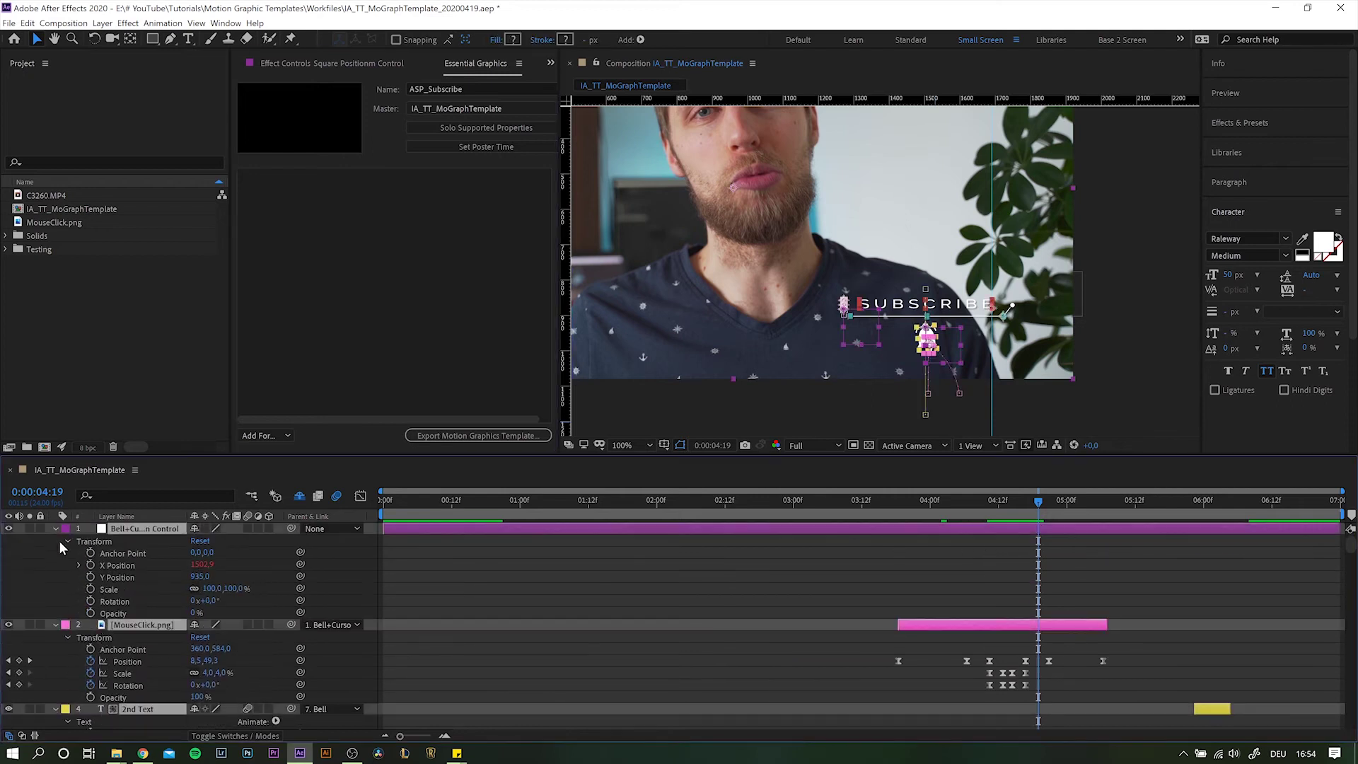
click(55, 529)
click(133, 672)
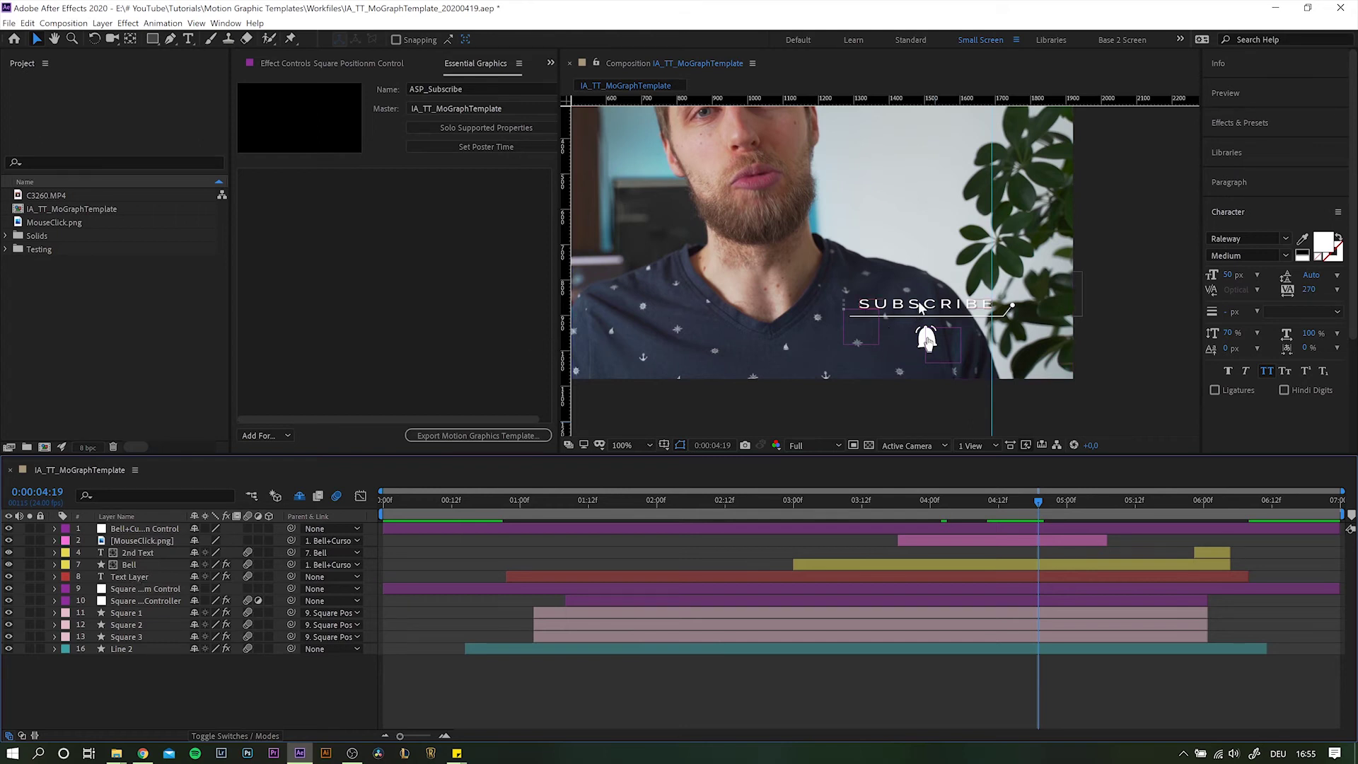
Add the Text Layer's Source Text to Essential Graphics and rename it 'Main text'.
click(134, 576)
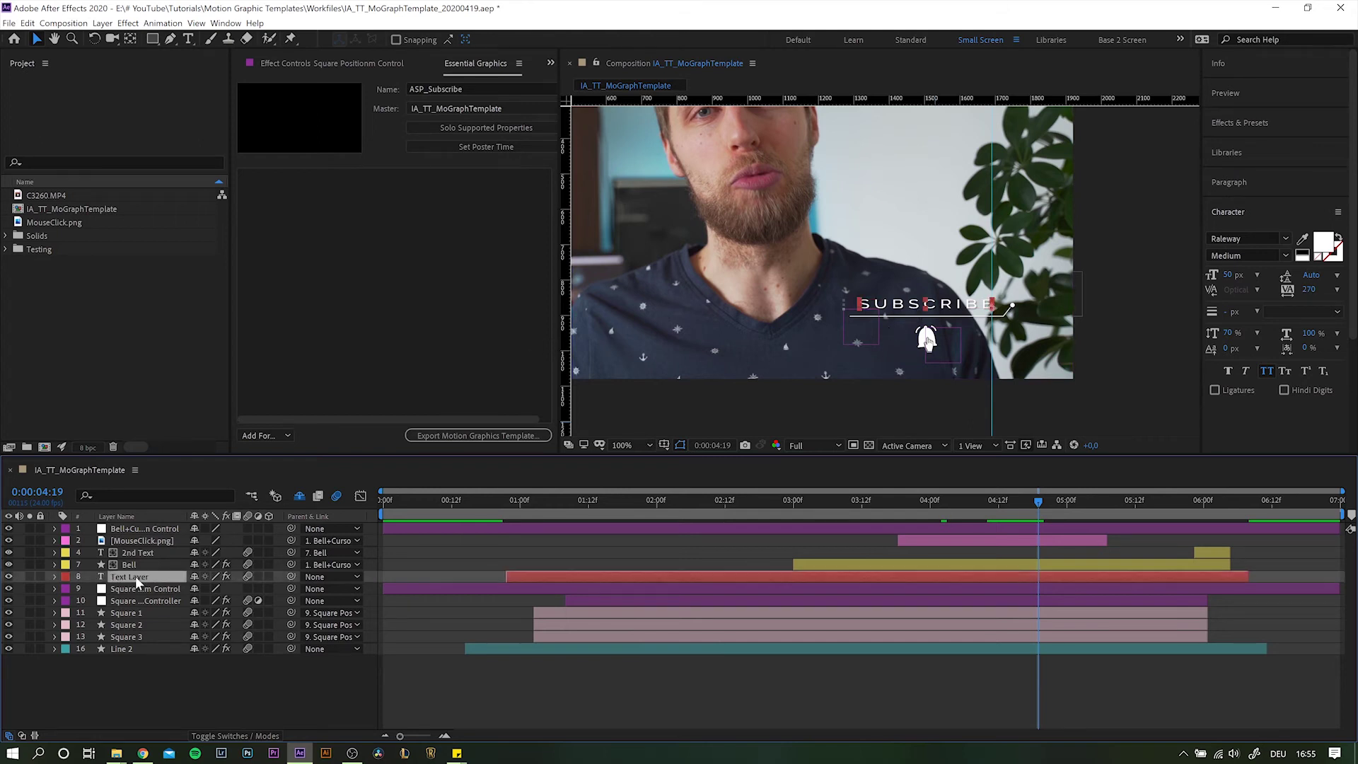
click(55, 577)
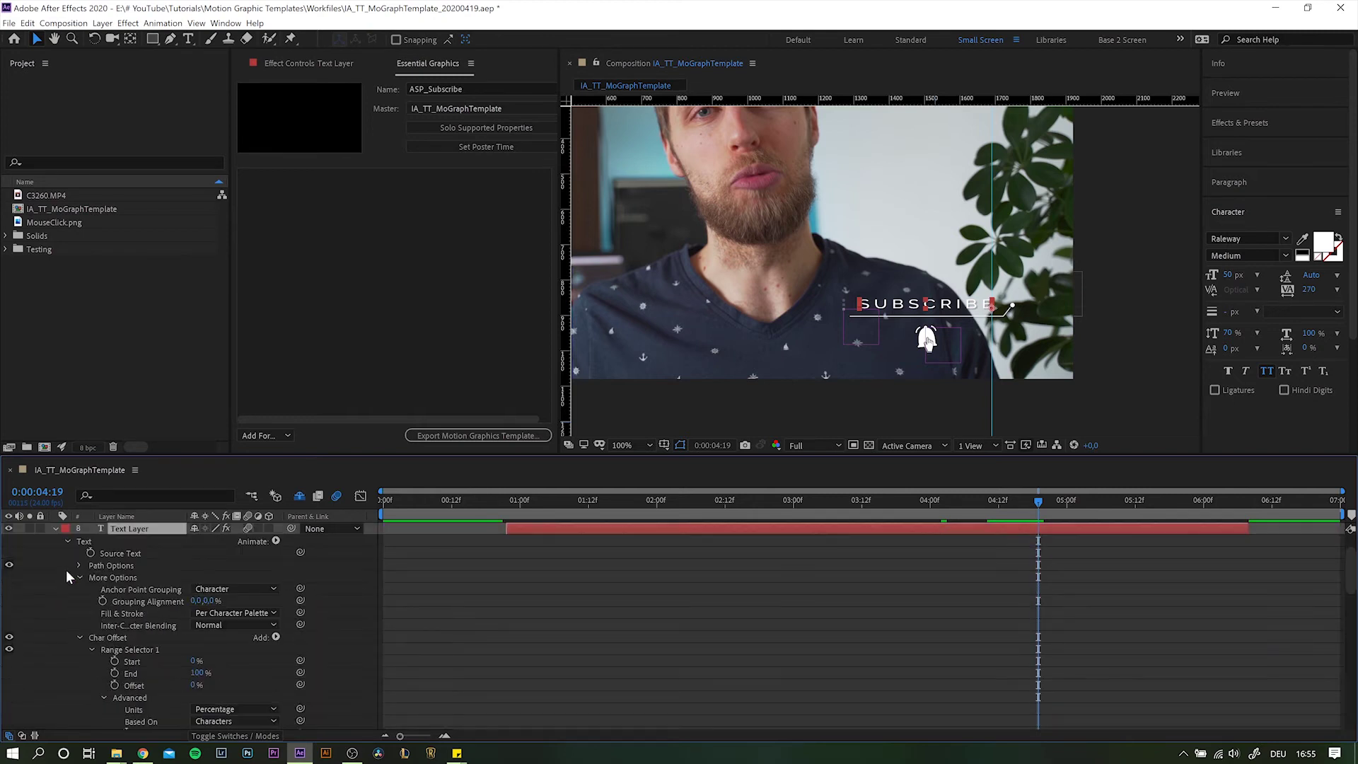
click(119, 556)
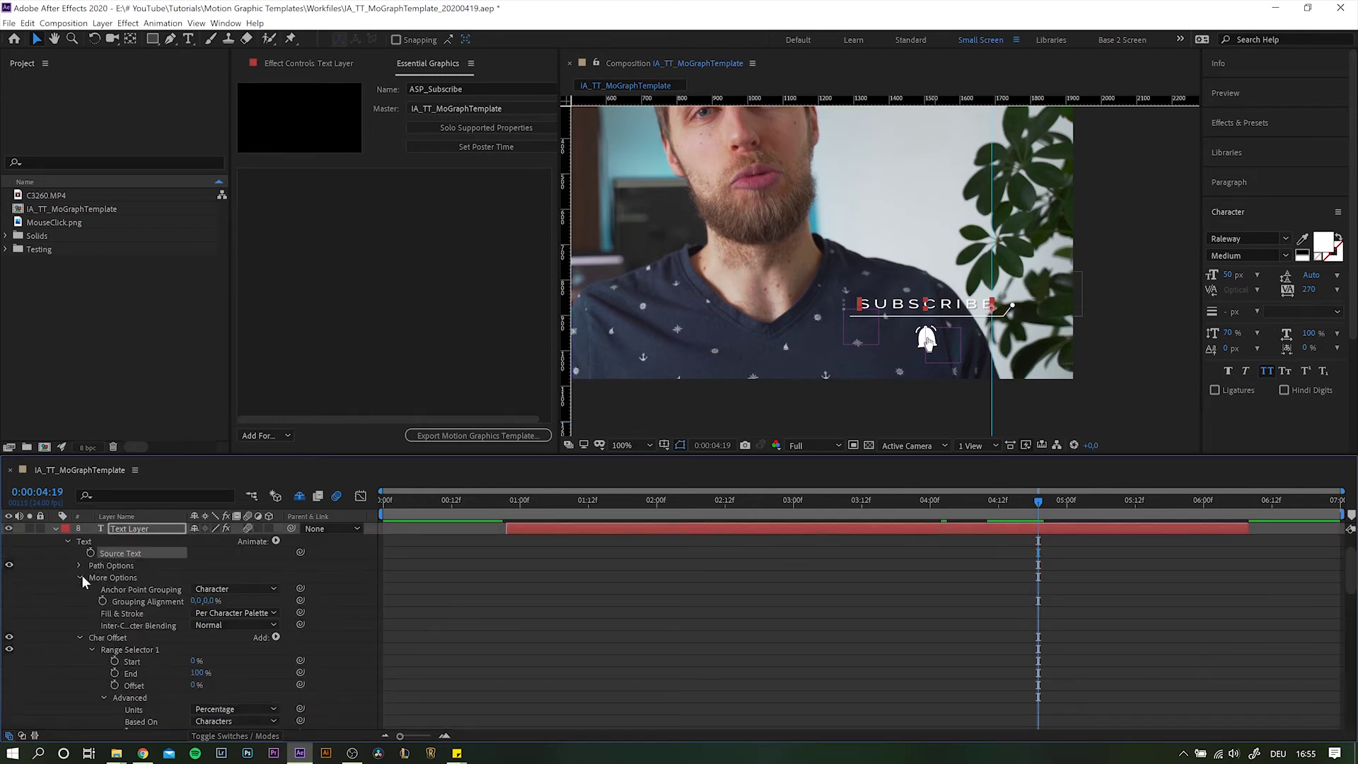
right_click(113, 553)
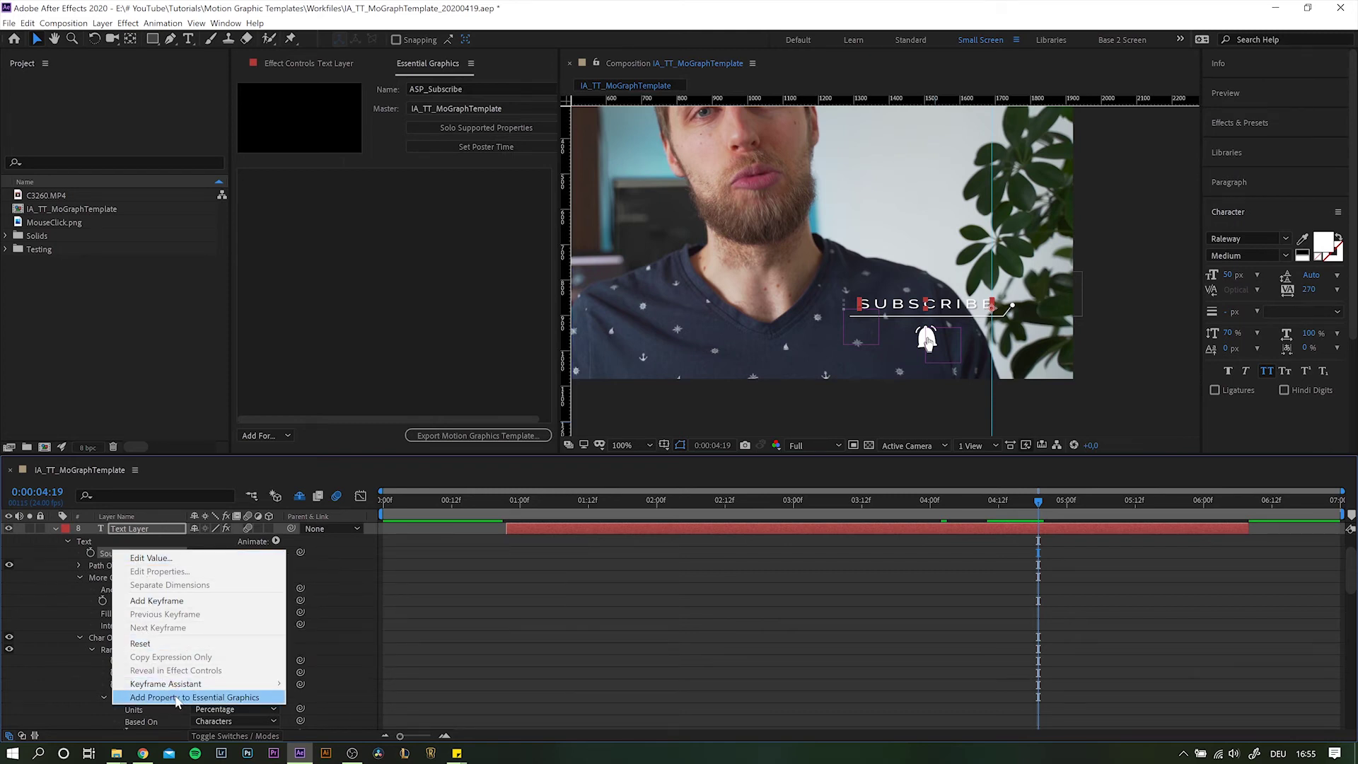
click(109, 557)
drag(107, 555, 338, 261)
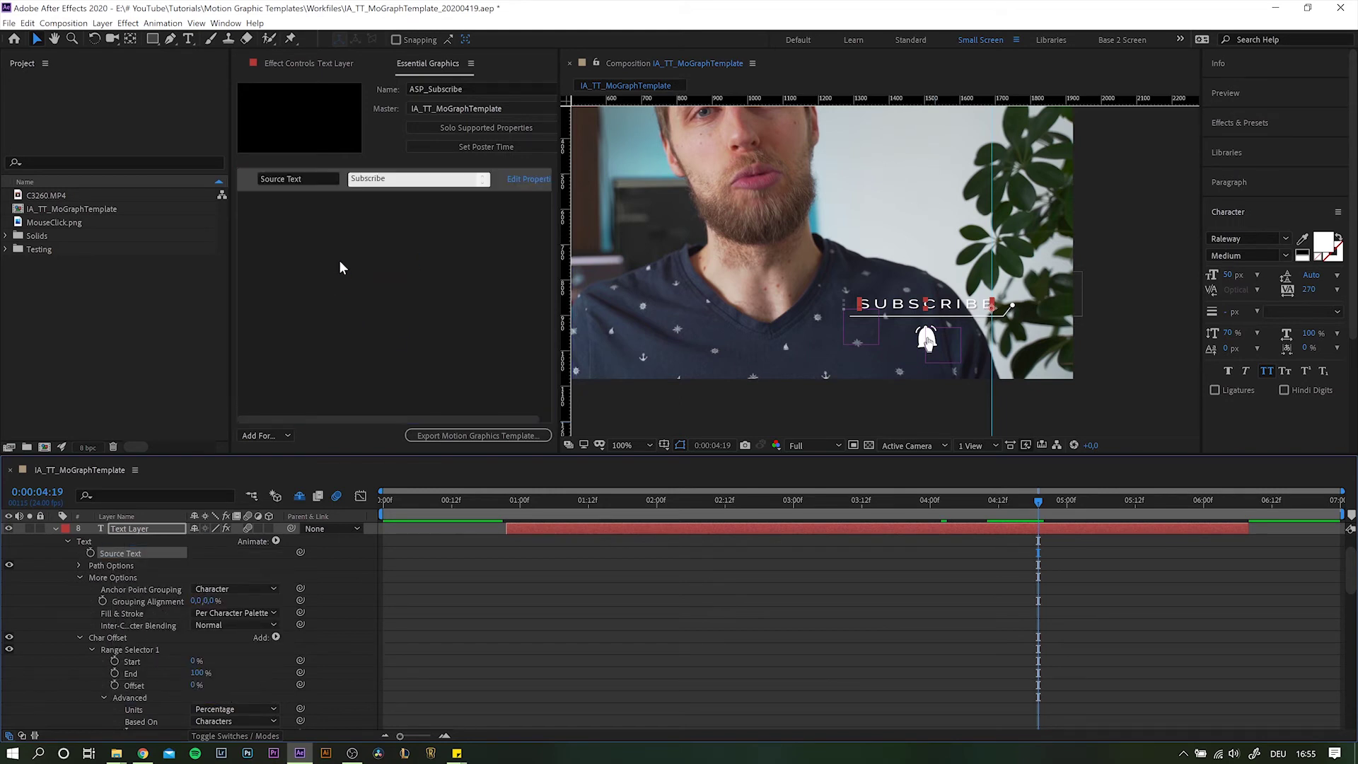
click(305, 180)
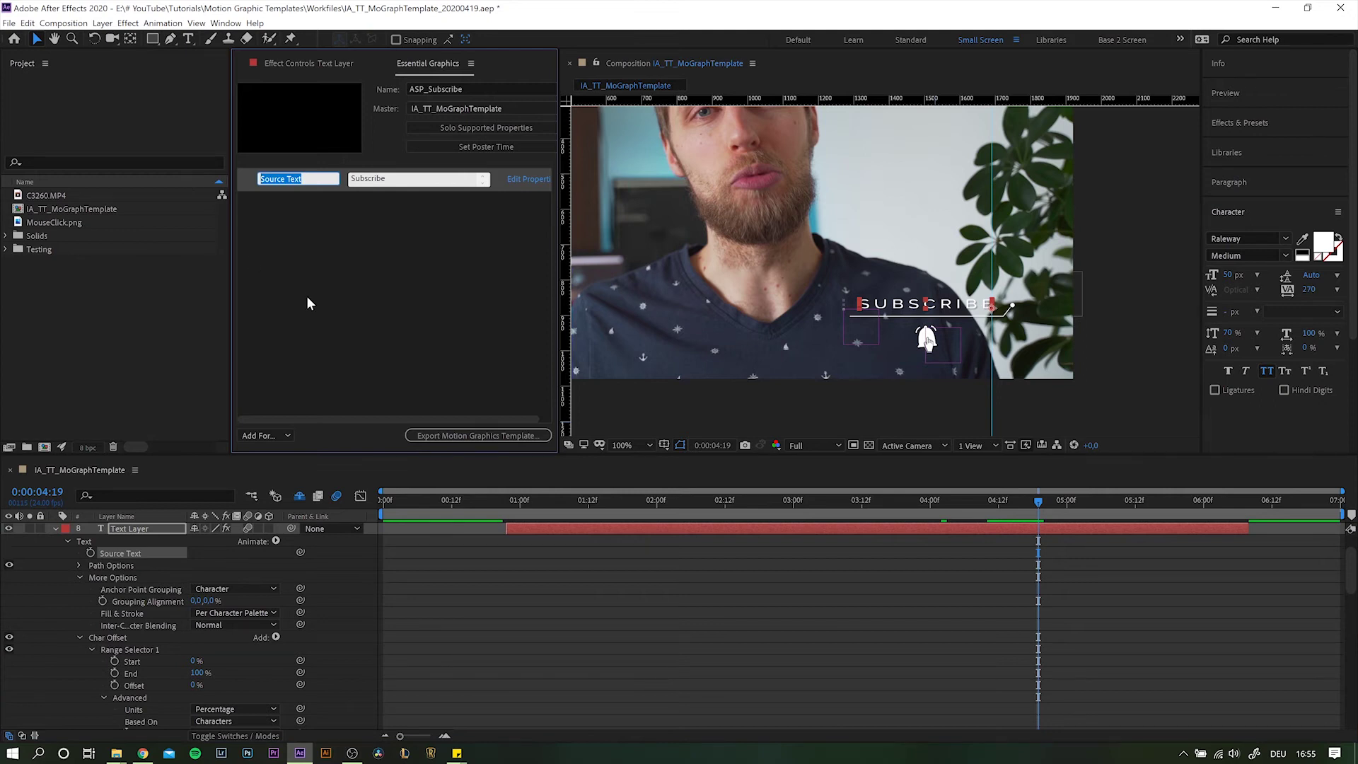
text(Main text)
click(393, 179)
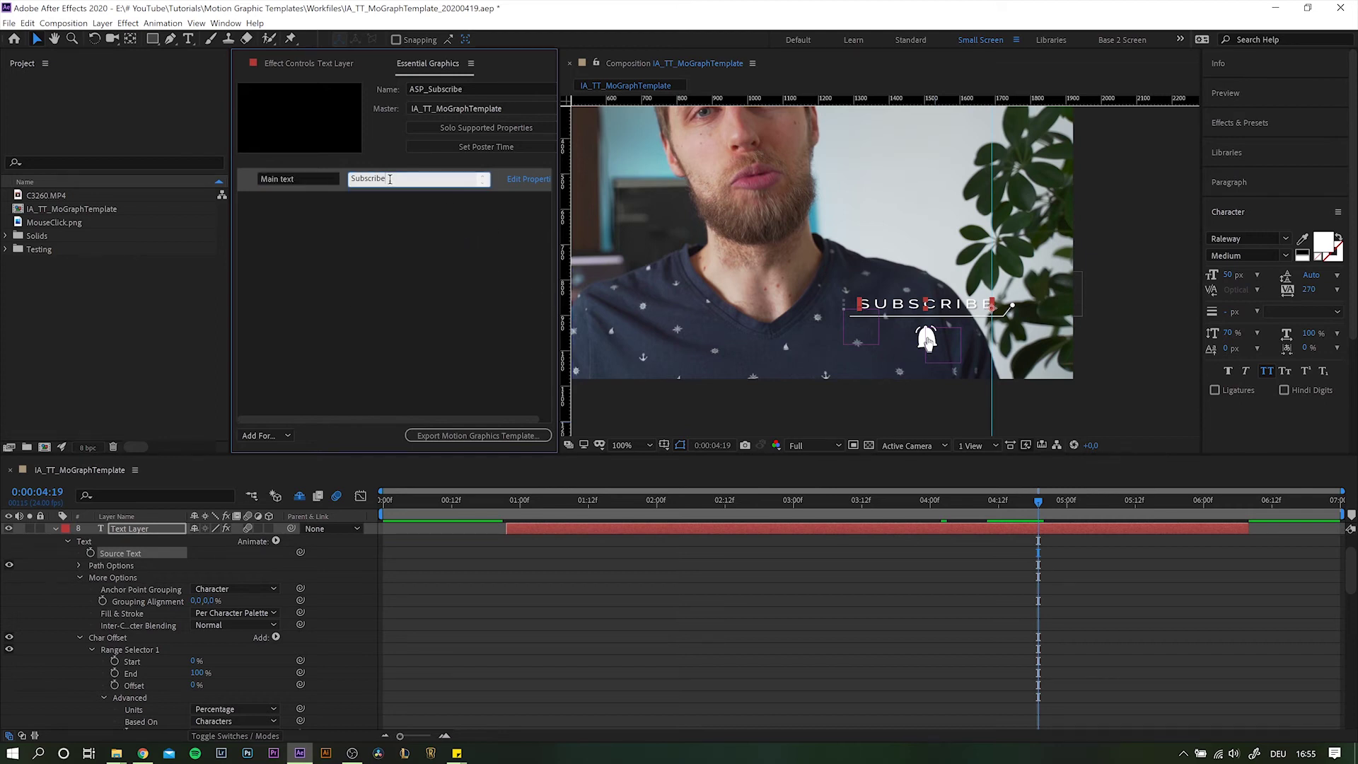
click(452, 299)
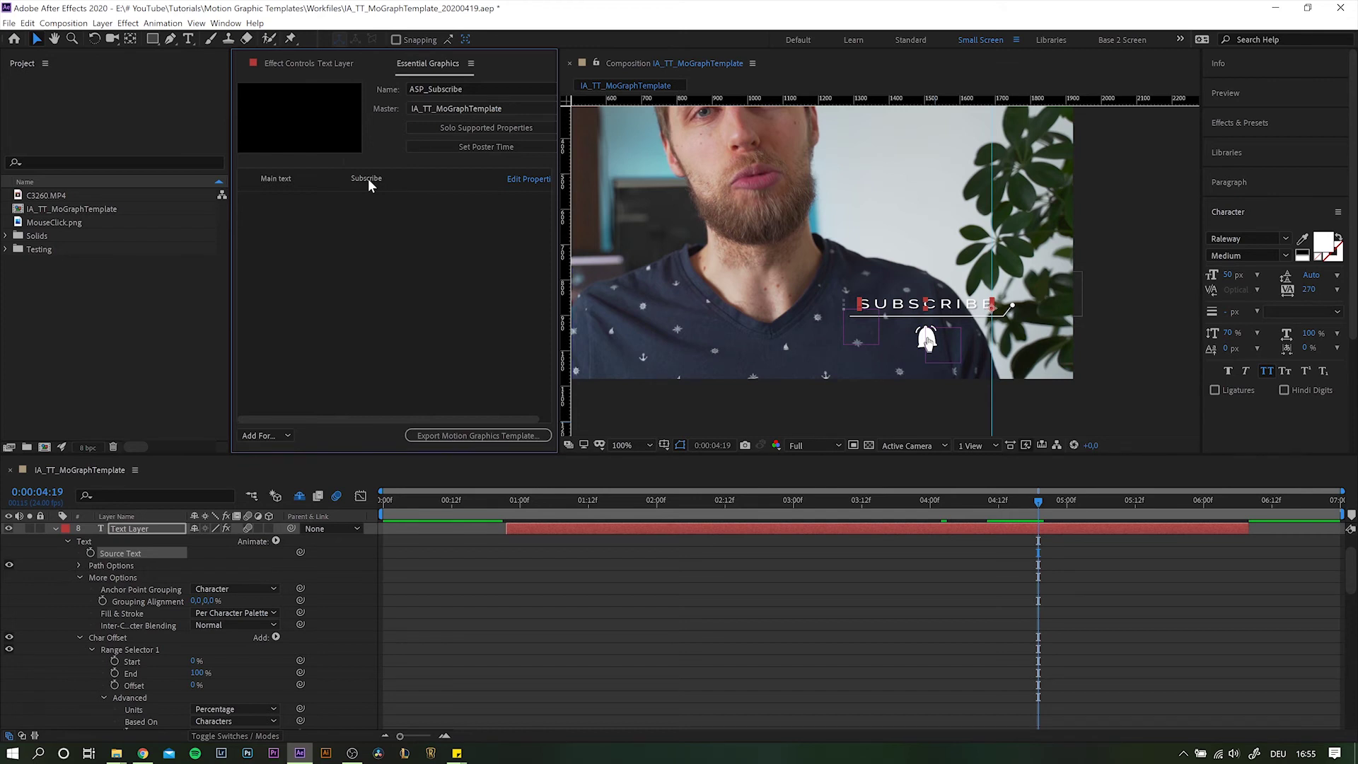
Fold away the Text Layer's More Options, Char Offset, Animator 1 and Drop Shadow groups.
click(124, 527)
click(79, 579)
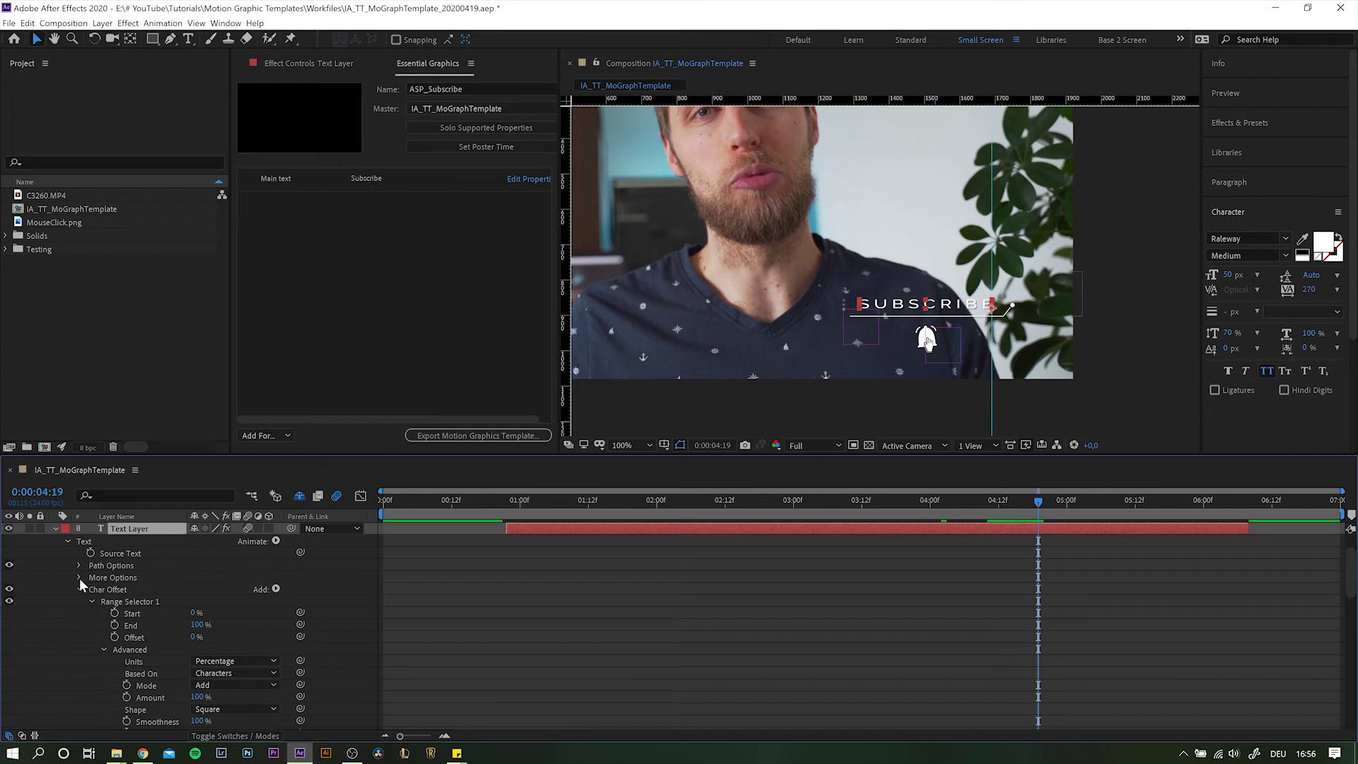
click(79, 590)
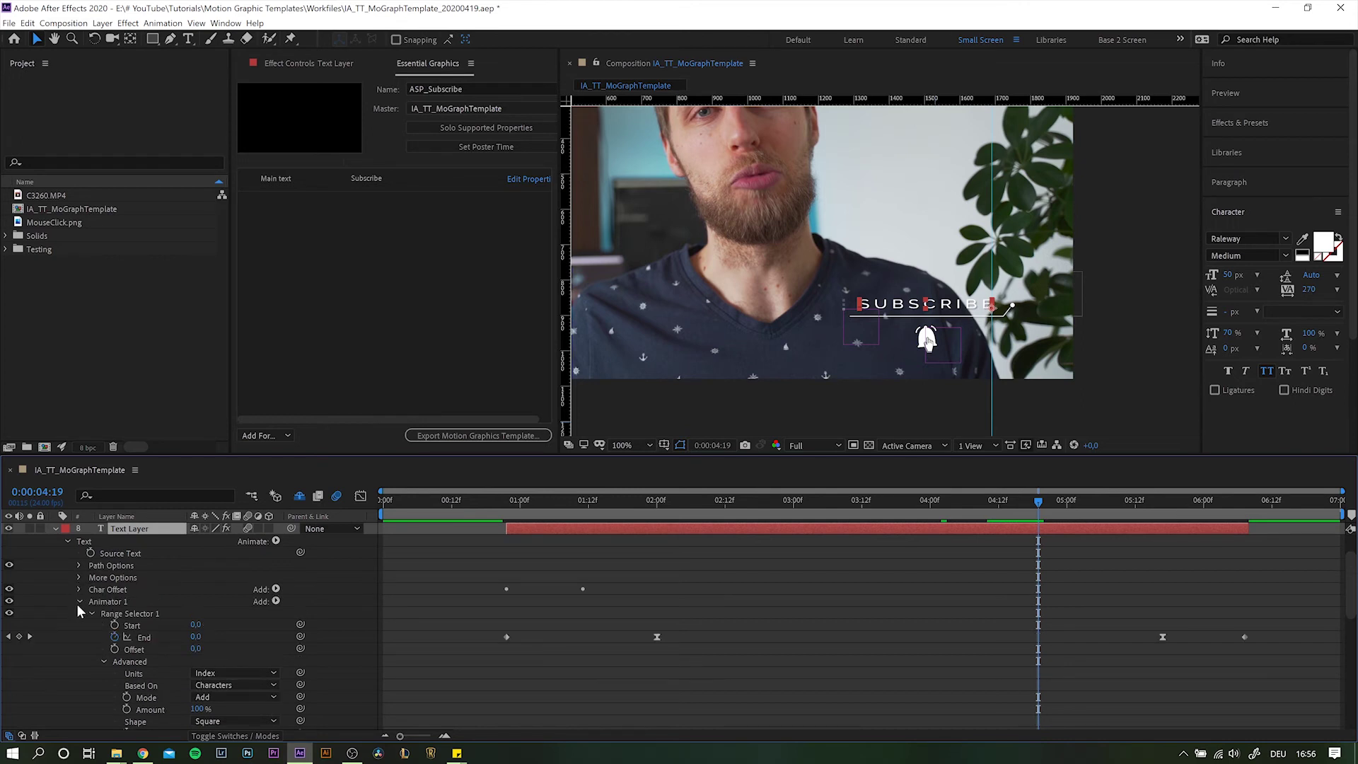
click(79, 602)
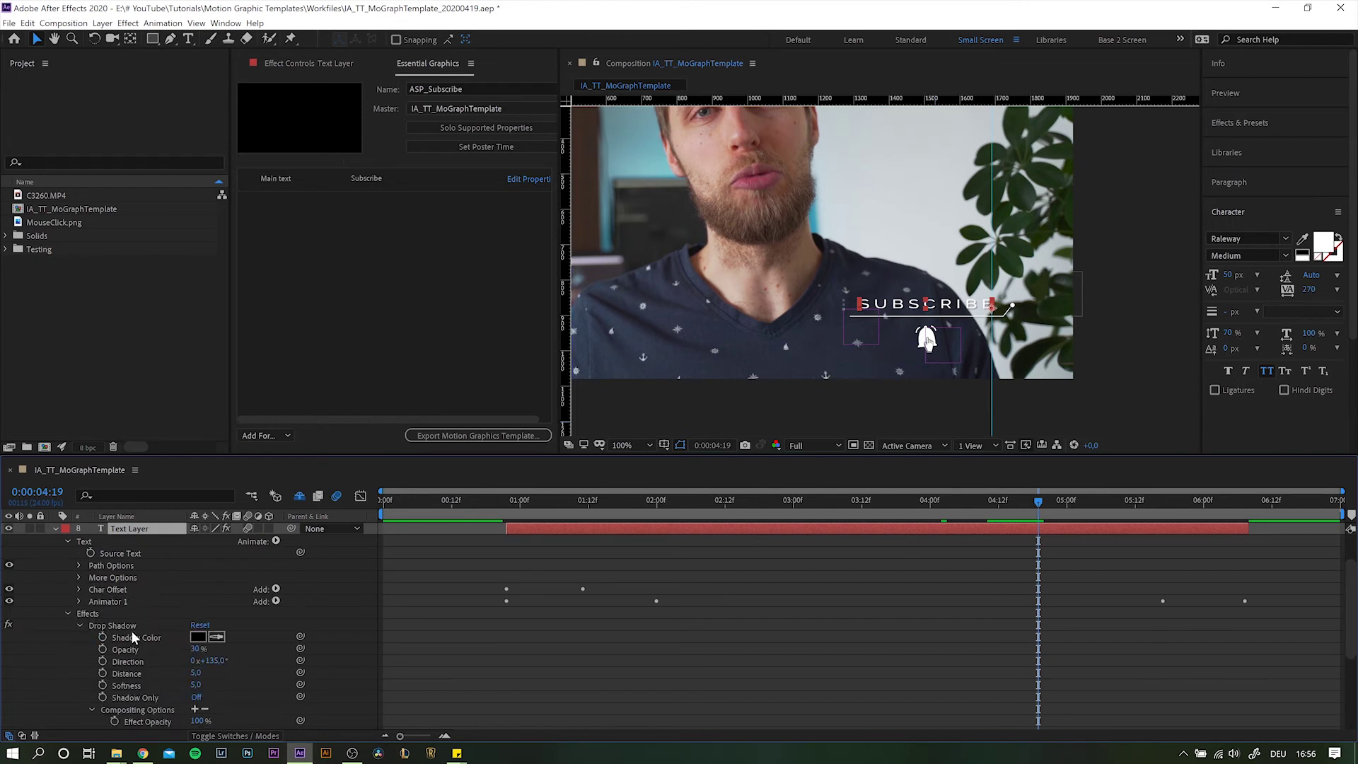
click(81, 624)
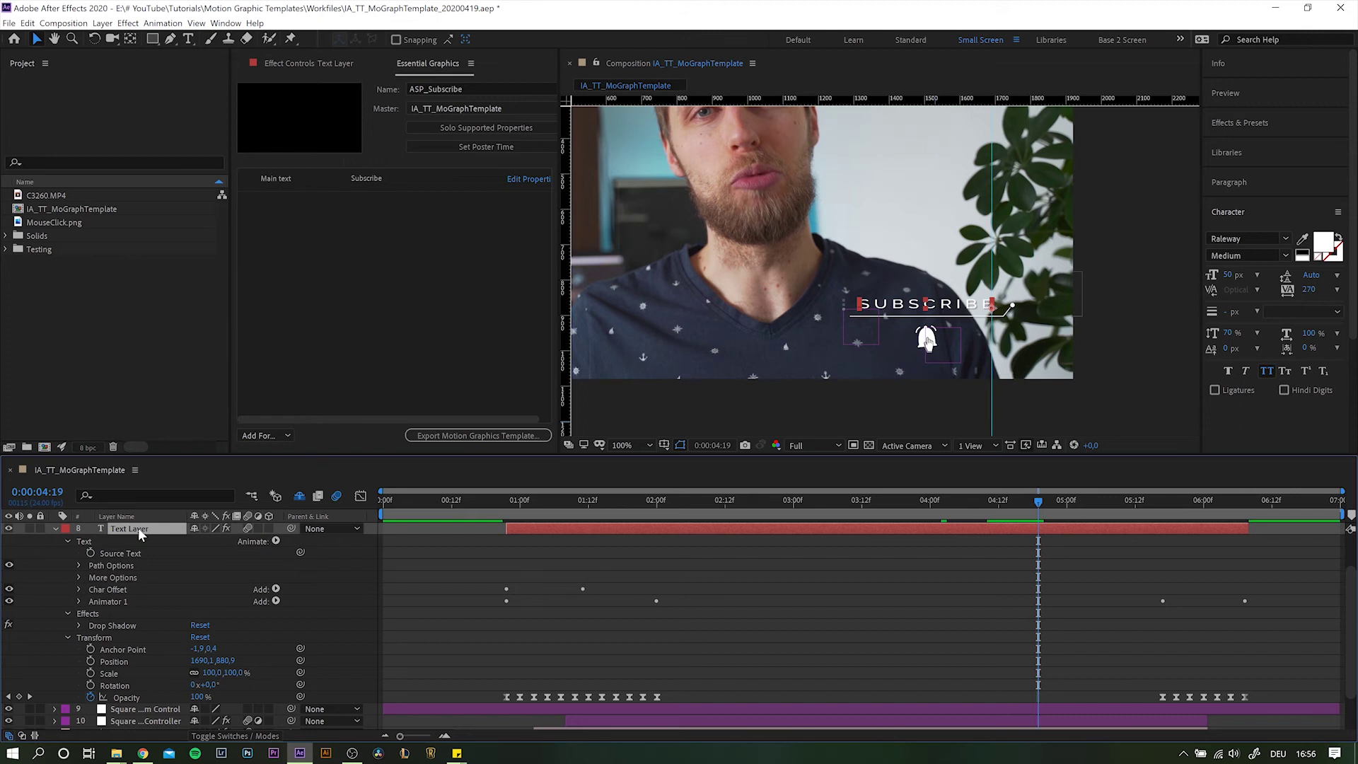
Apply the Tint effect to the Text Layer and select its Map White To property.
key(ctrl+space)
text(tint)
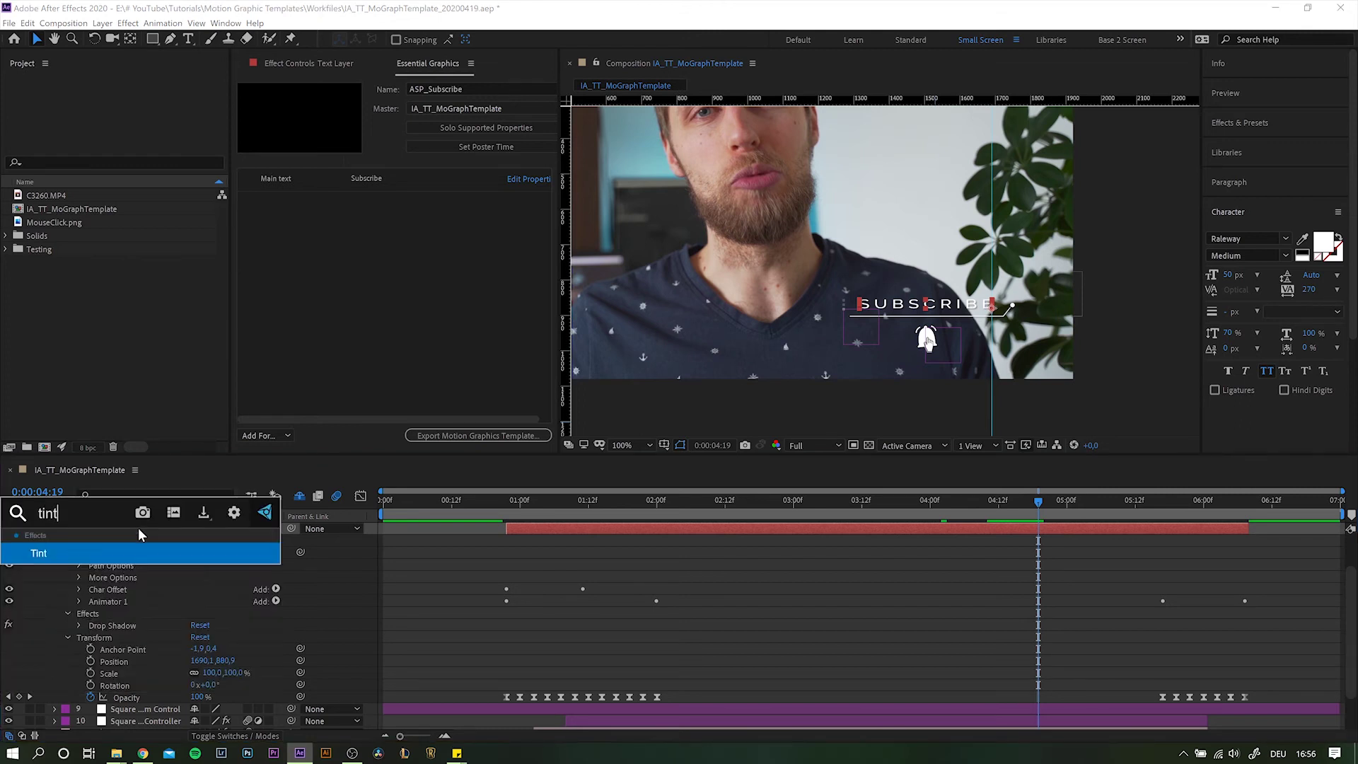
key(Return)
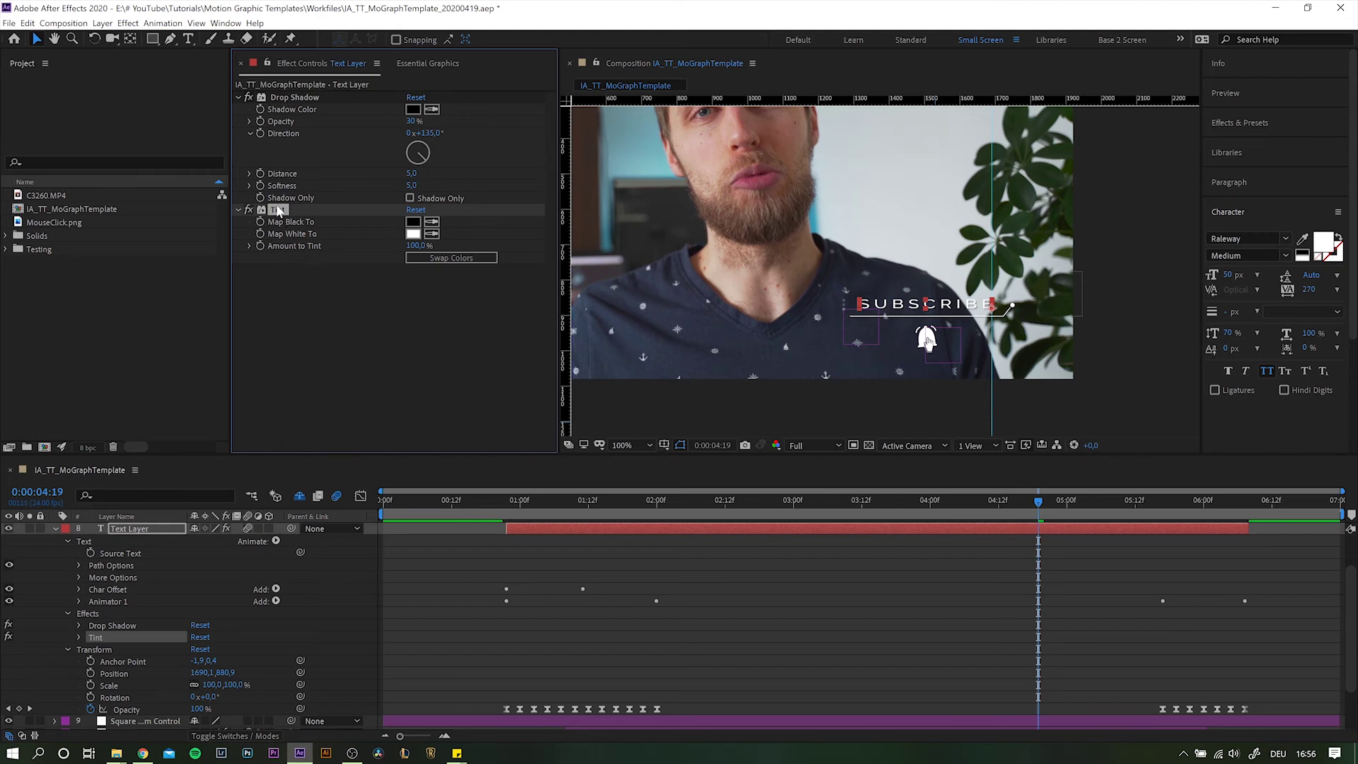
click(78, 637)
scroll(99, 629, down, 2)
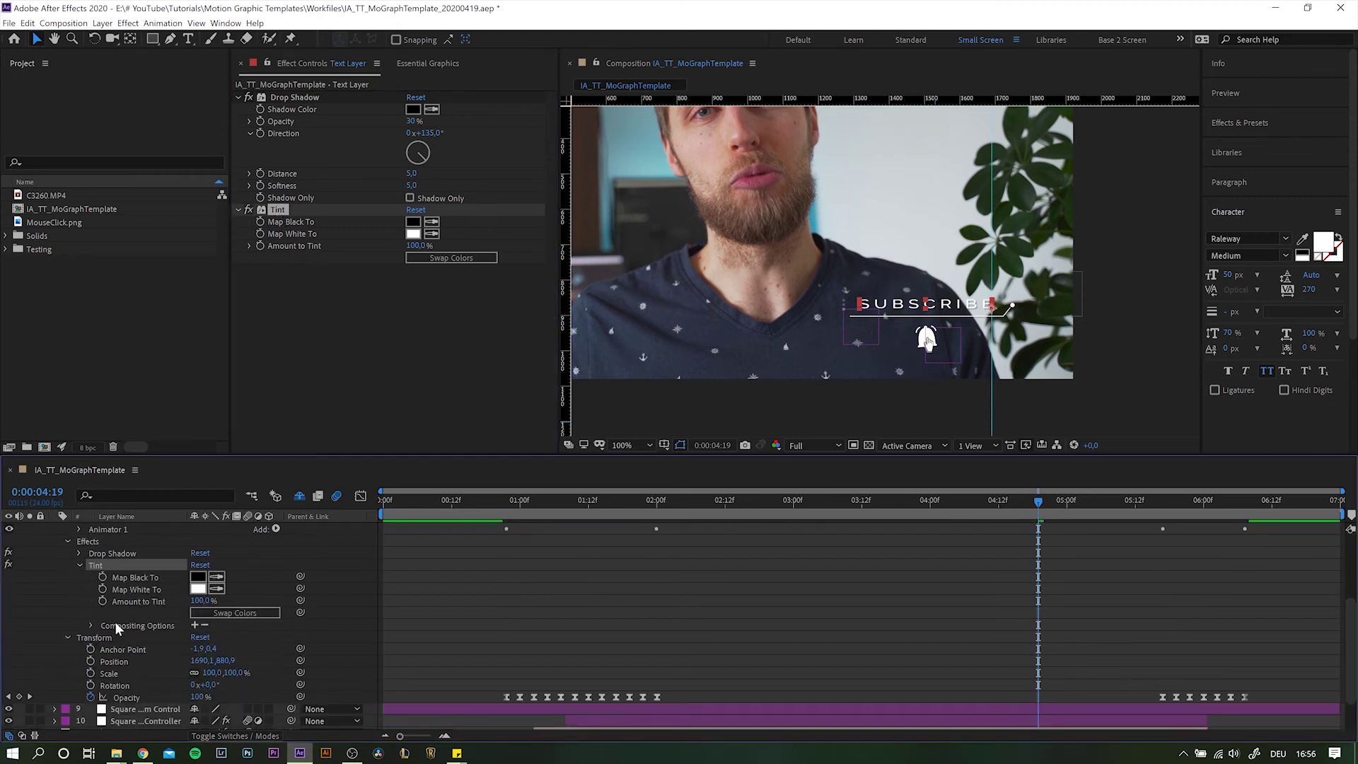
click(137, 590)
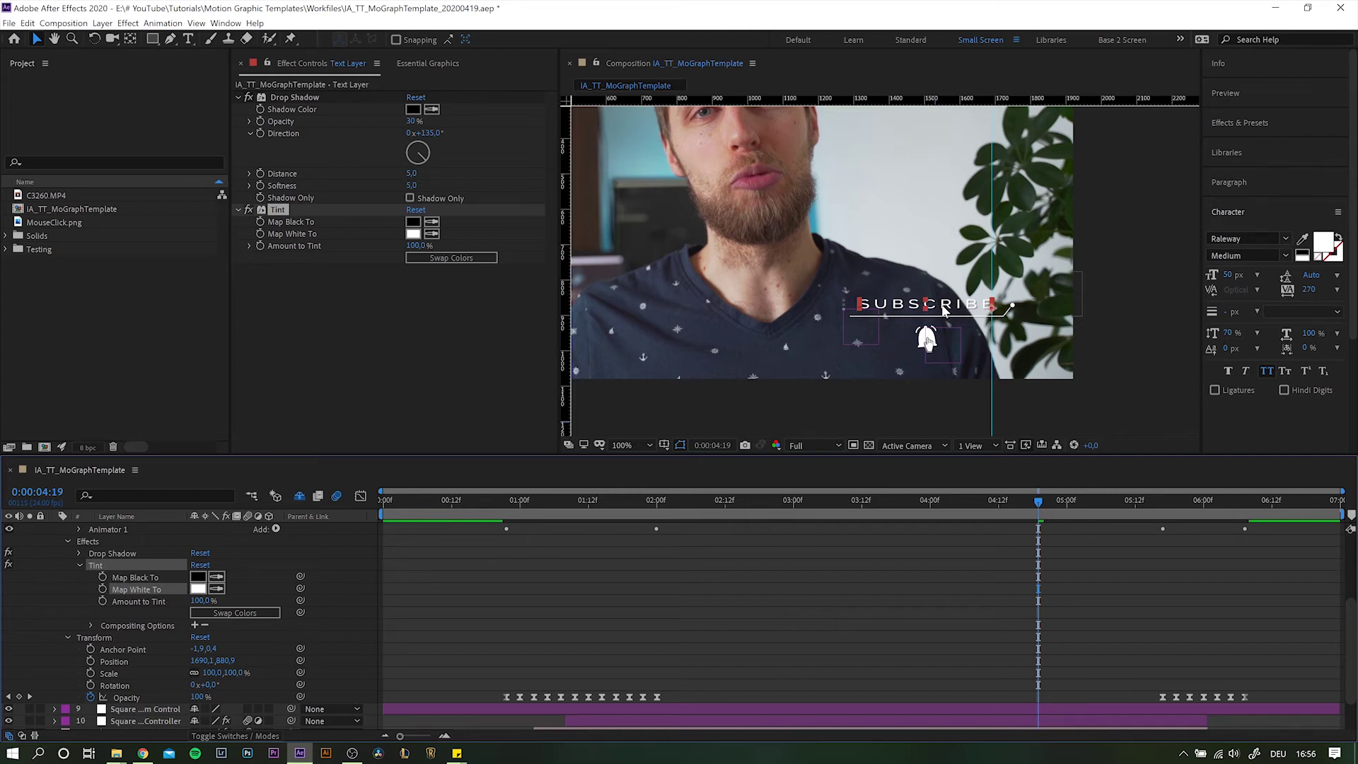
Expose Tint's Map White To in the template as a property named 'Text Color'.
right_click(142, 589)
click(213, 733)
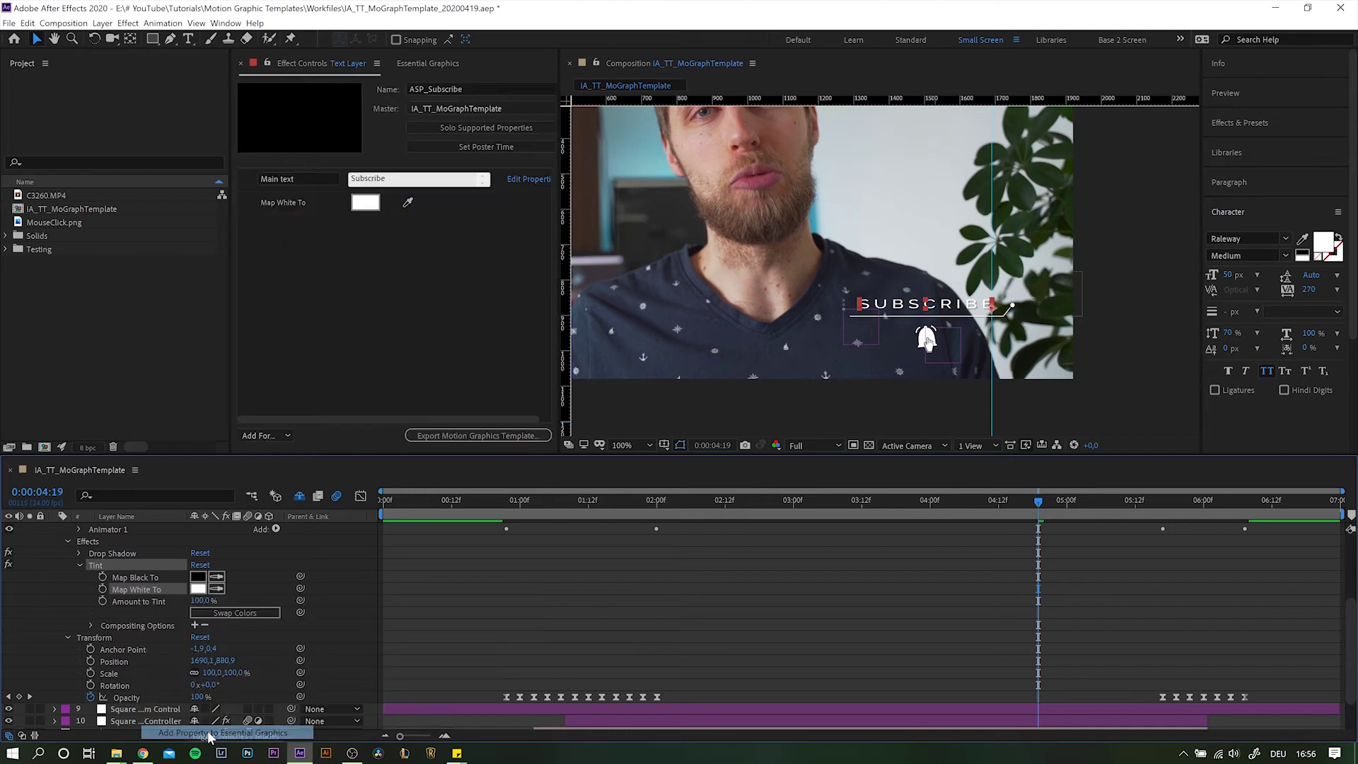
click(319, 203)
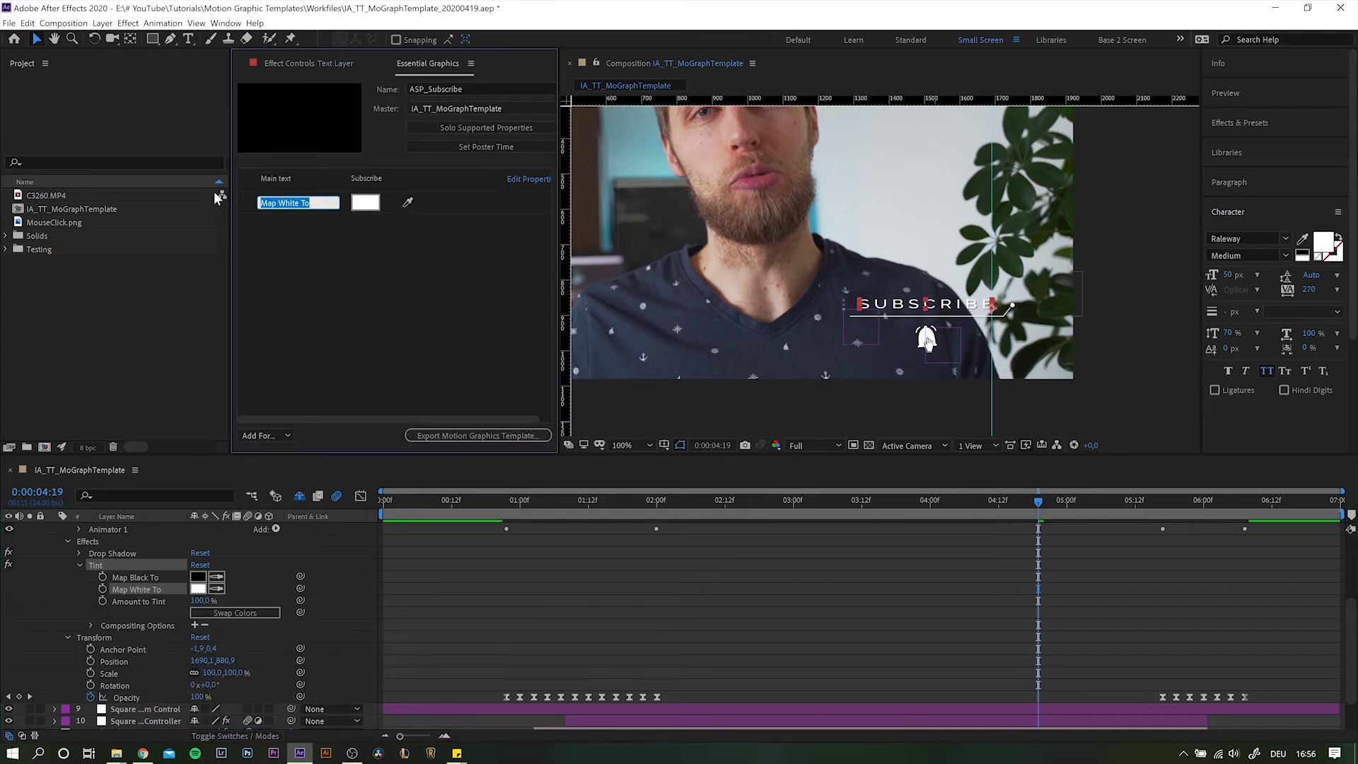
text(tex)
key(BackSpace)
key(BackSpace)
key(BackSpace)
text(Text Color)
key(Return)
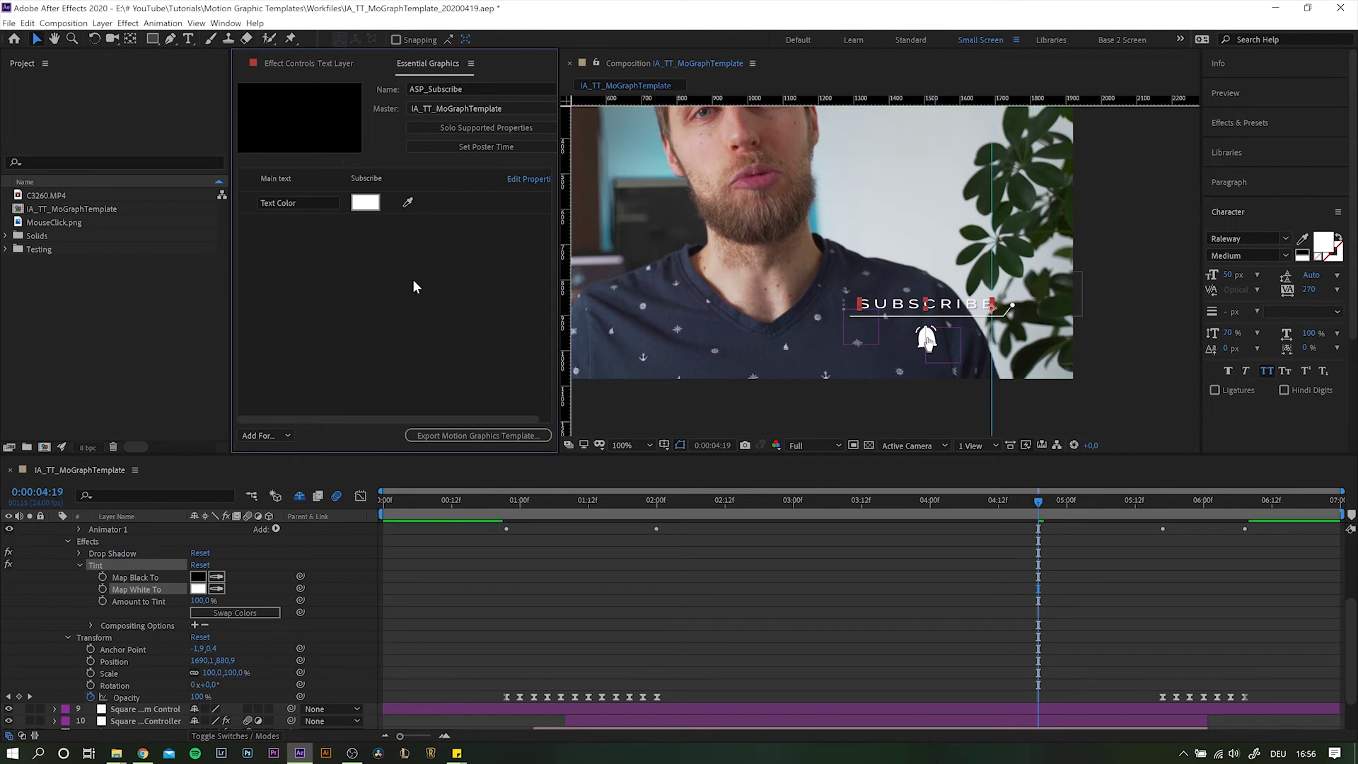
Remove the Tint effect and fold the Text Layer's properties back up.
key(Delete)
scroll(161, 662, up, 3)
click(54, 565)
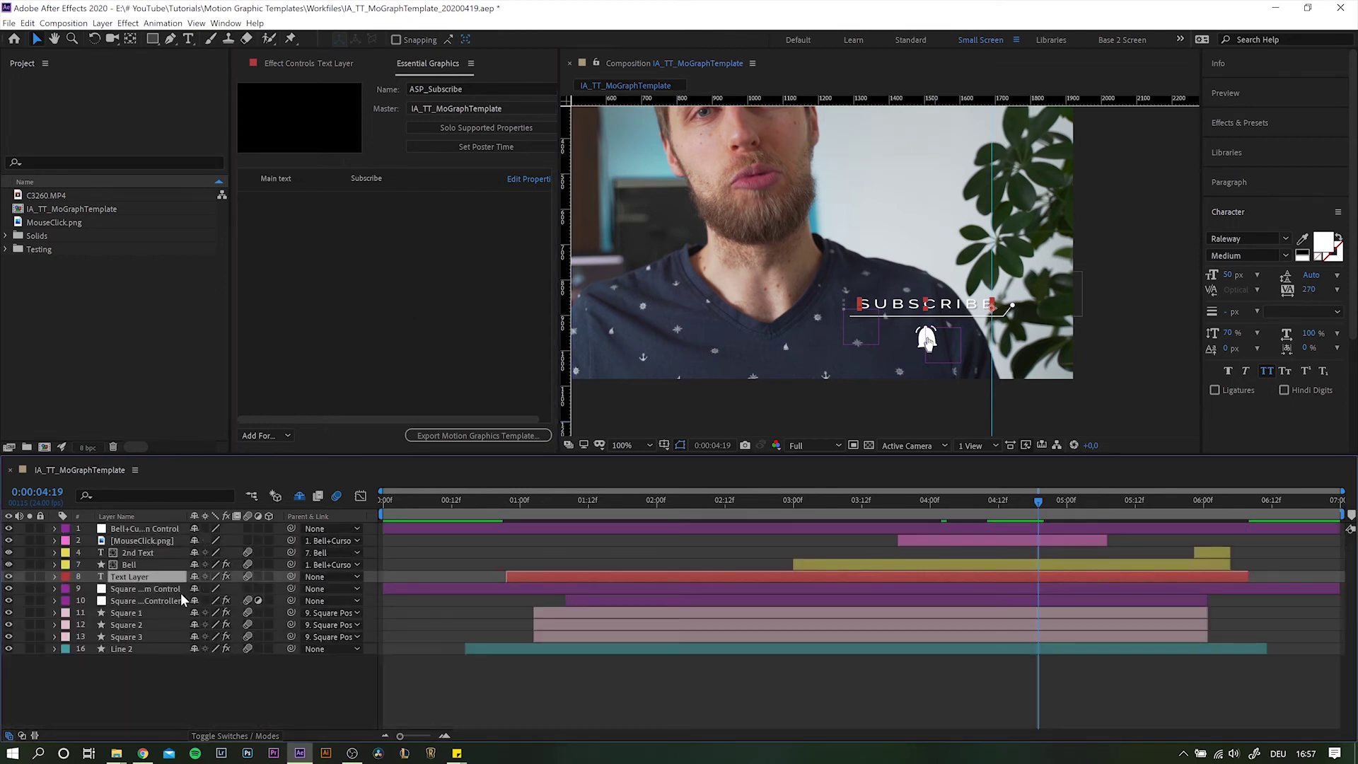
Create a new adjustment layer named 'Tint Control'.
click(129, 668)
key(ctrl+alt+y)
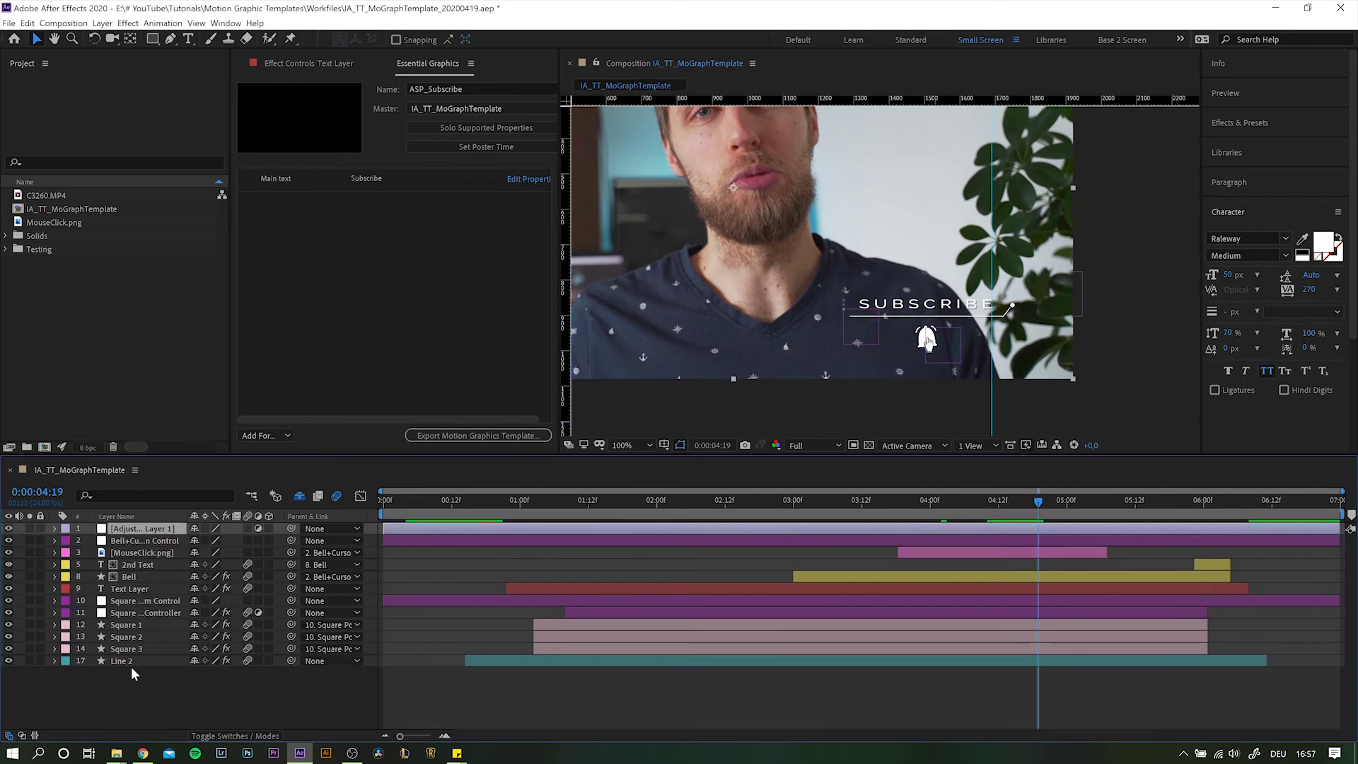
key(Return)
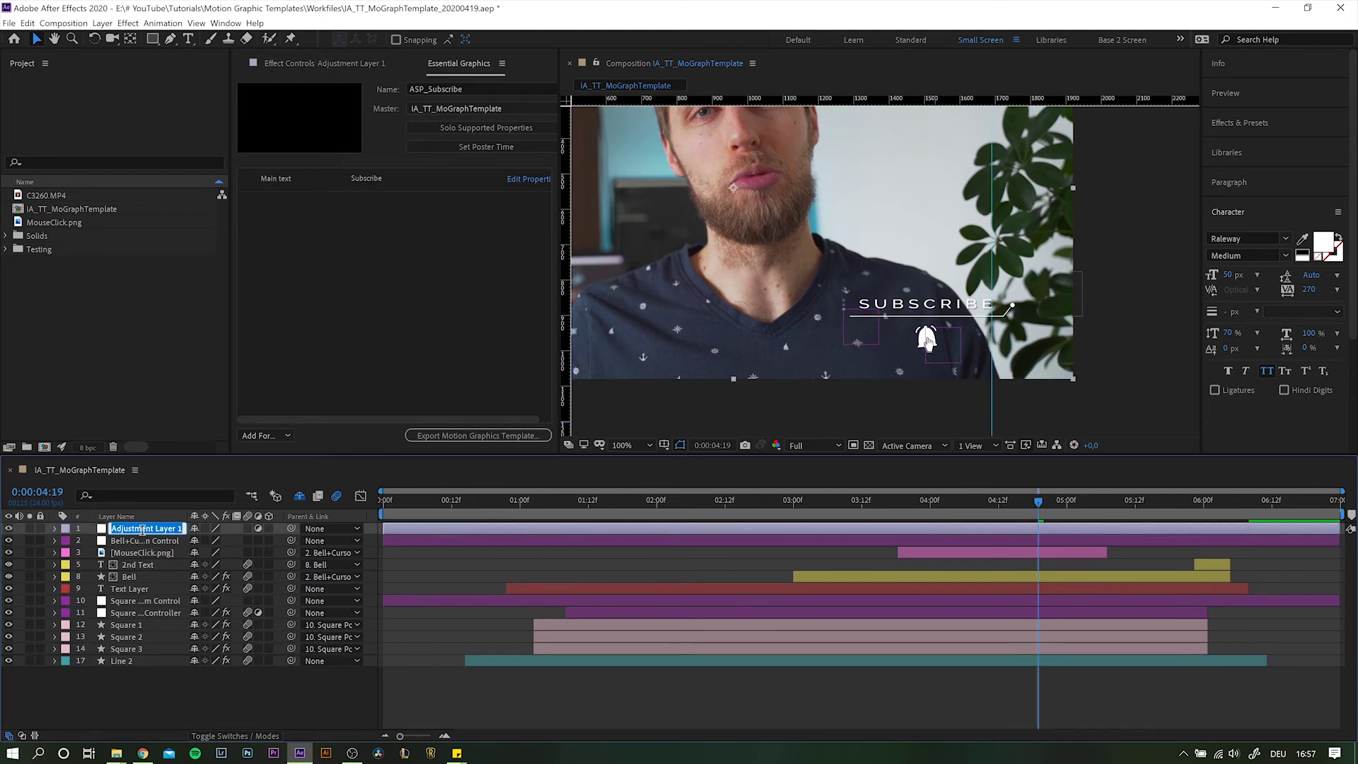
text(Tint Control)
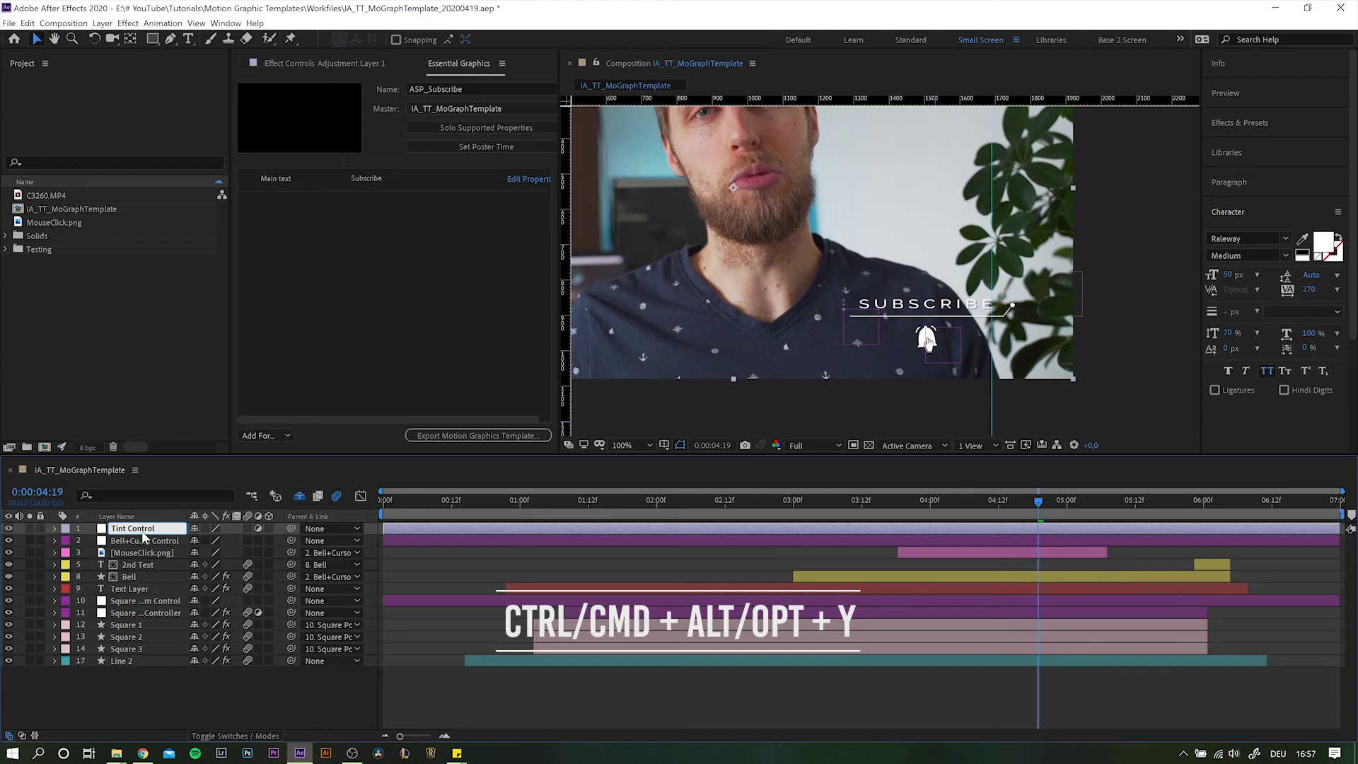
key(Return)
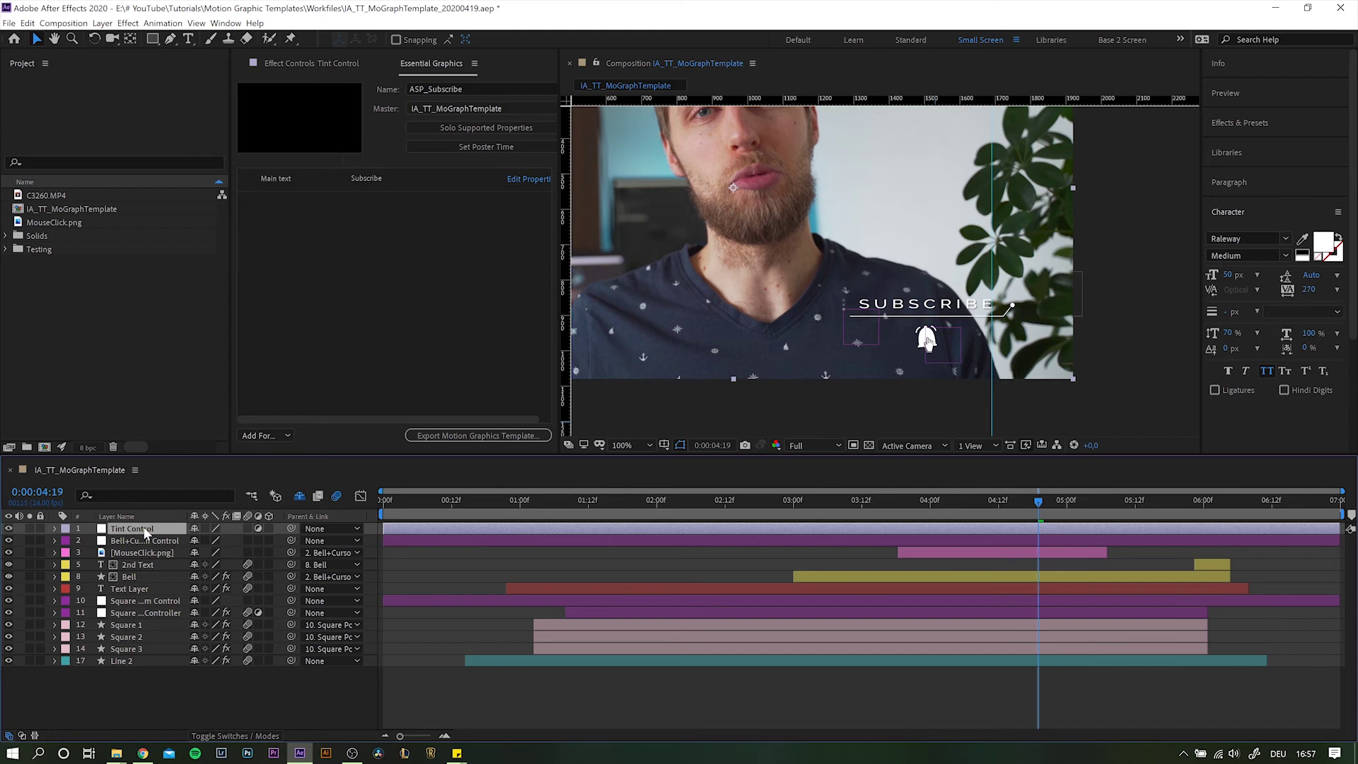
Apply Tint to Tint Control and expose its Map White To as 'Color Picker'.
key(ctrl+space)
text(tint)
key(Return)
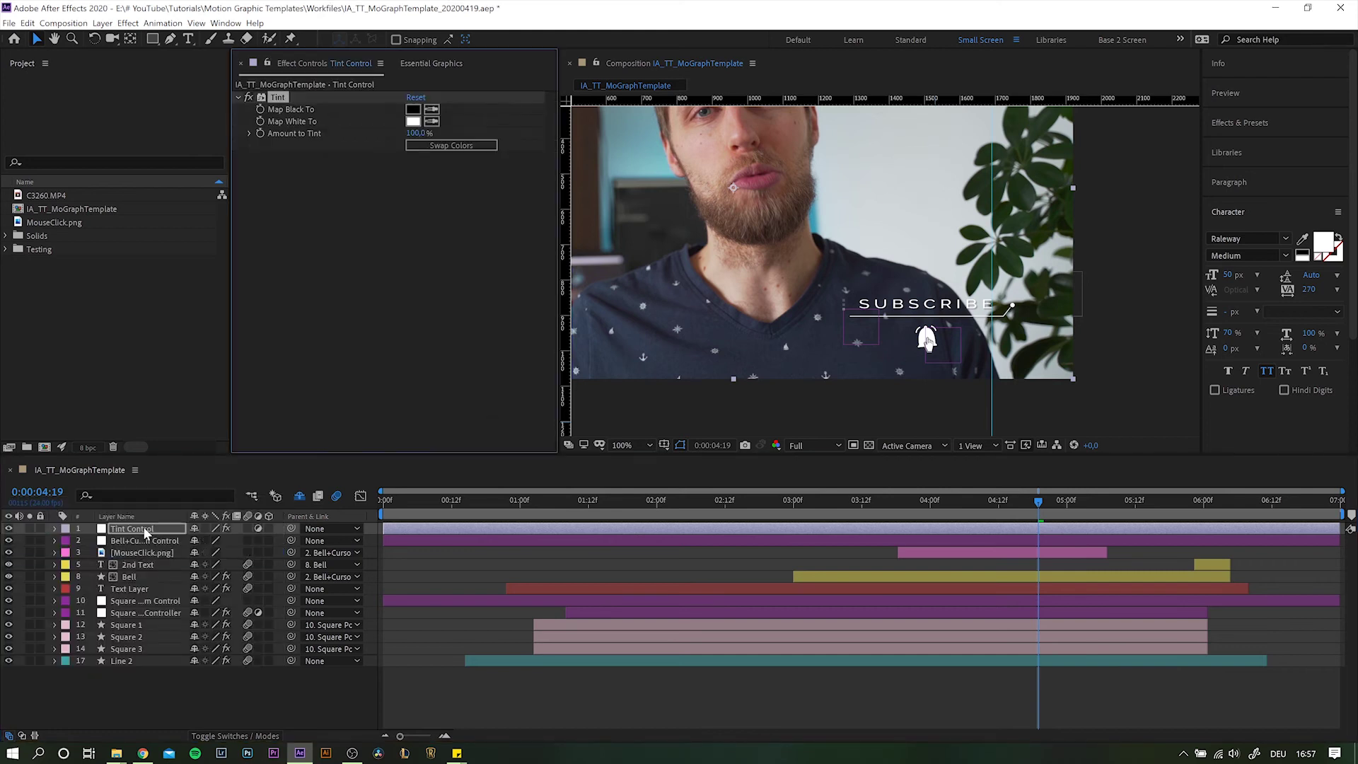
key(e)
click(79, 542)
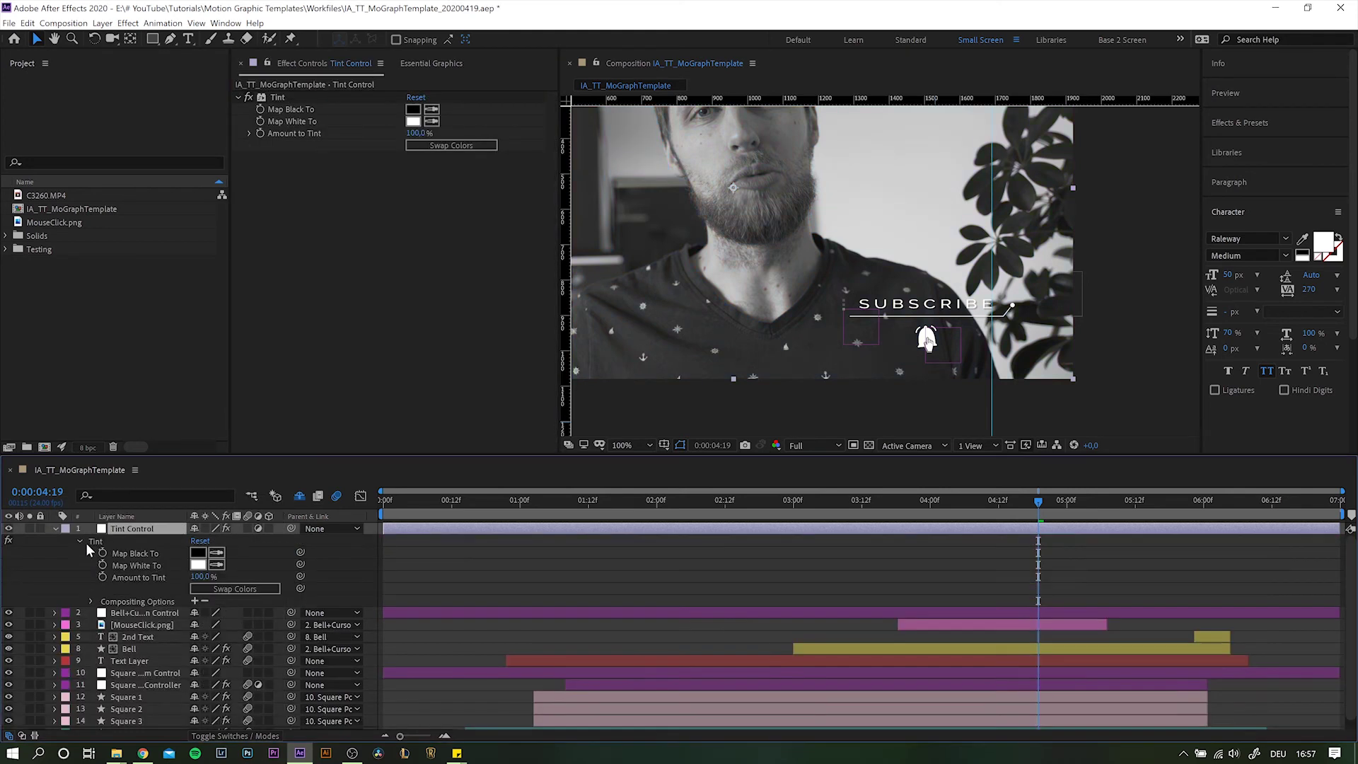
right_click(125, 564)
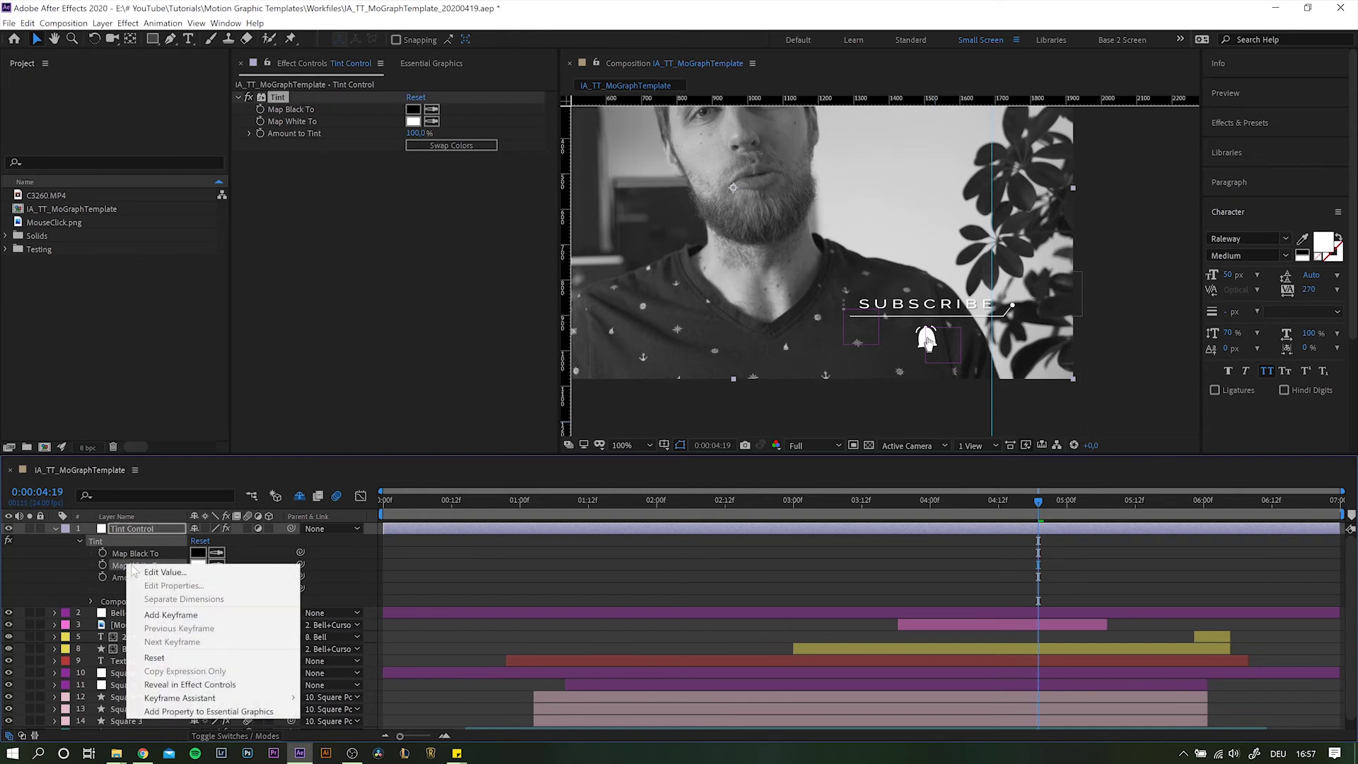
click(190, 712)
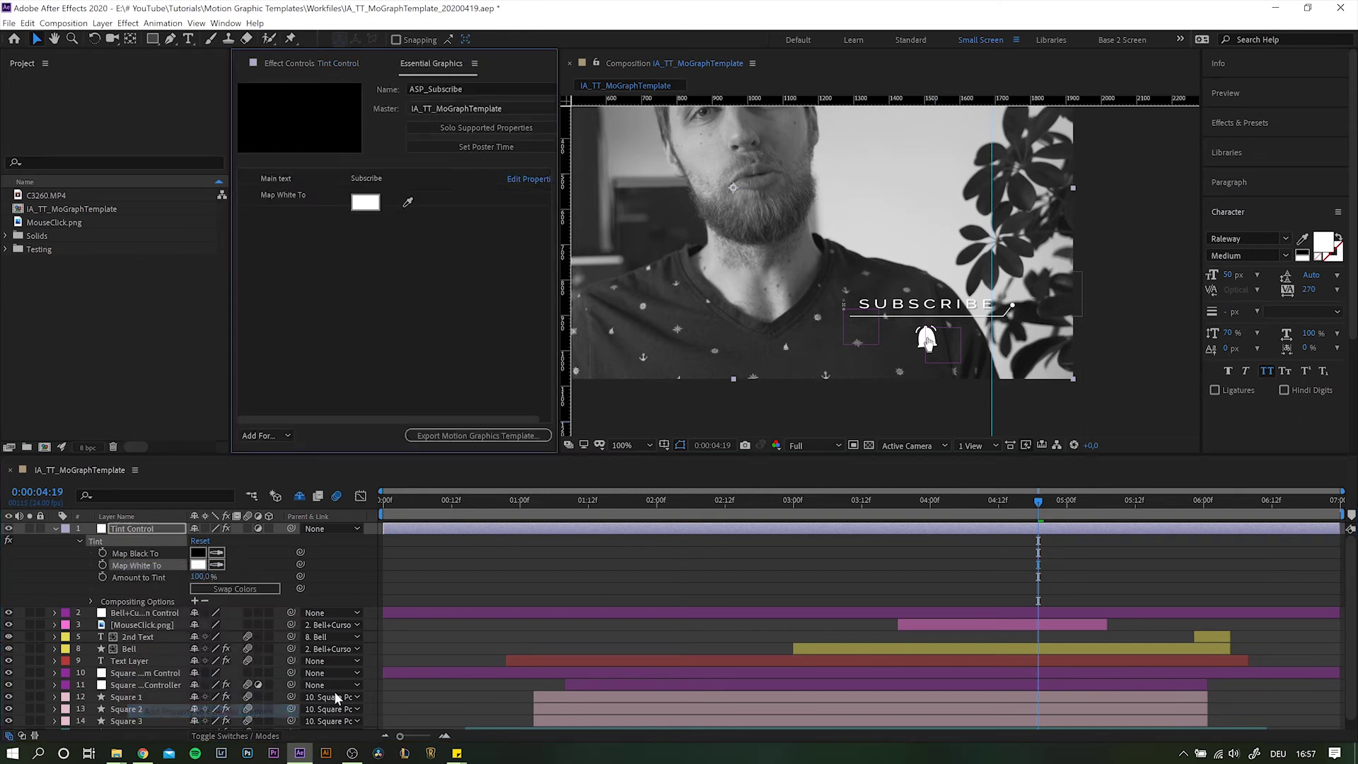
click(320, 200)
text(Color)
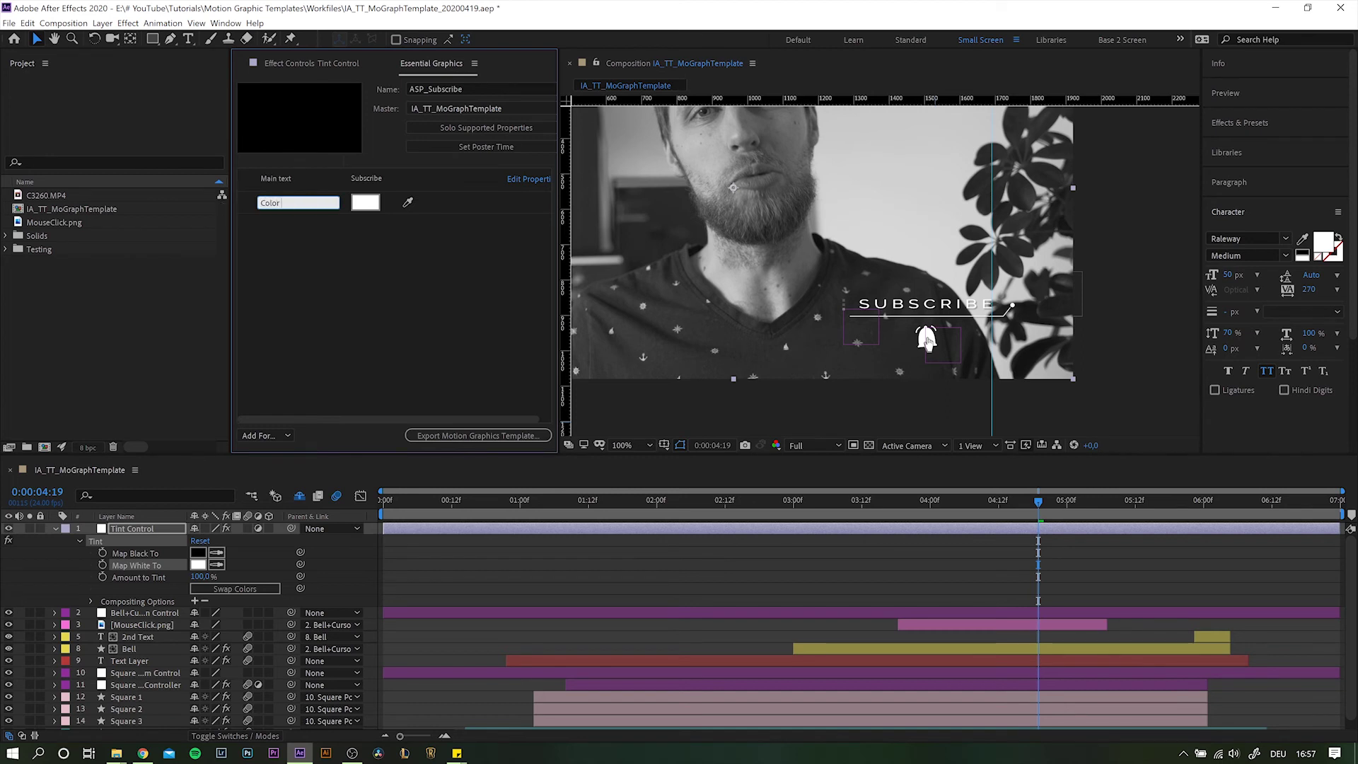
text( Picker)
key(Return)
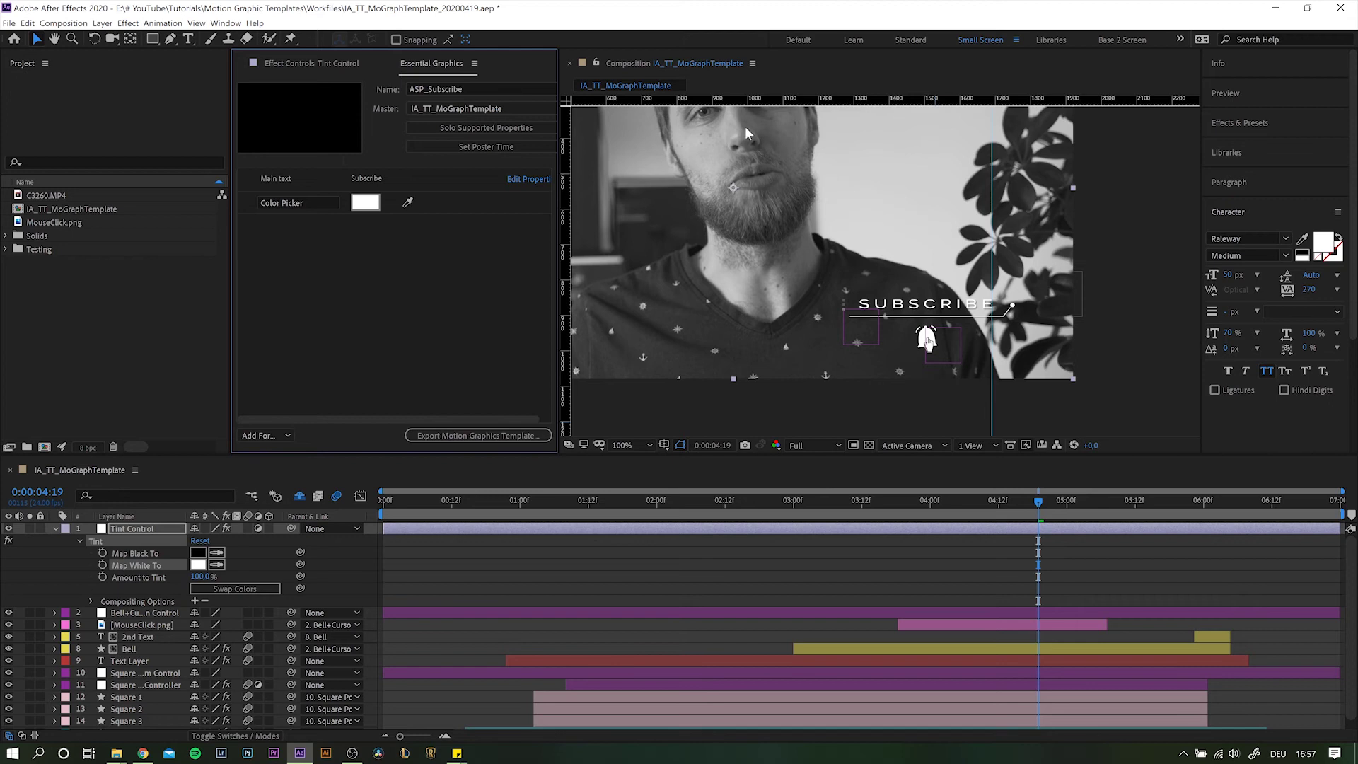
Zoom the preview to 200% and move MouseClick.png to the top of the layer stack.
key(period)
click(141, 624)
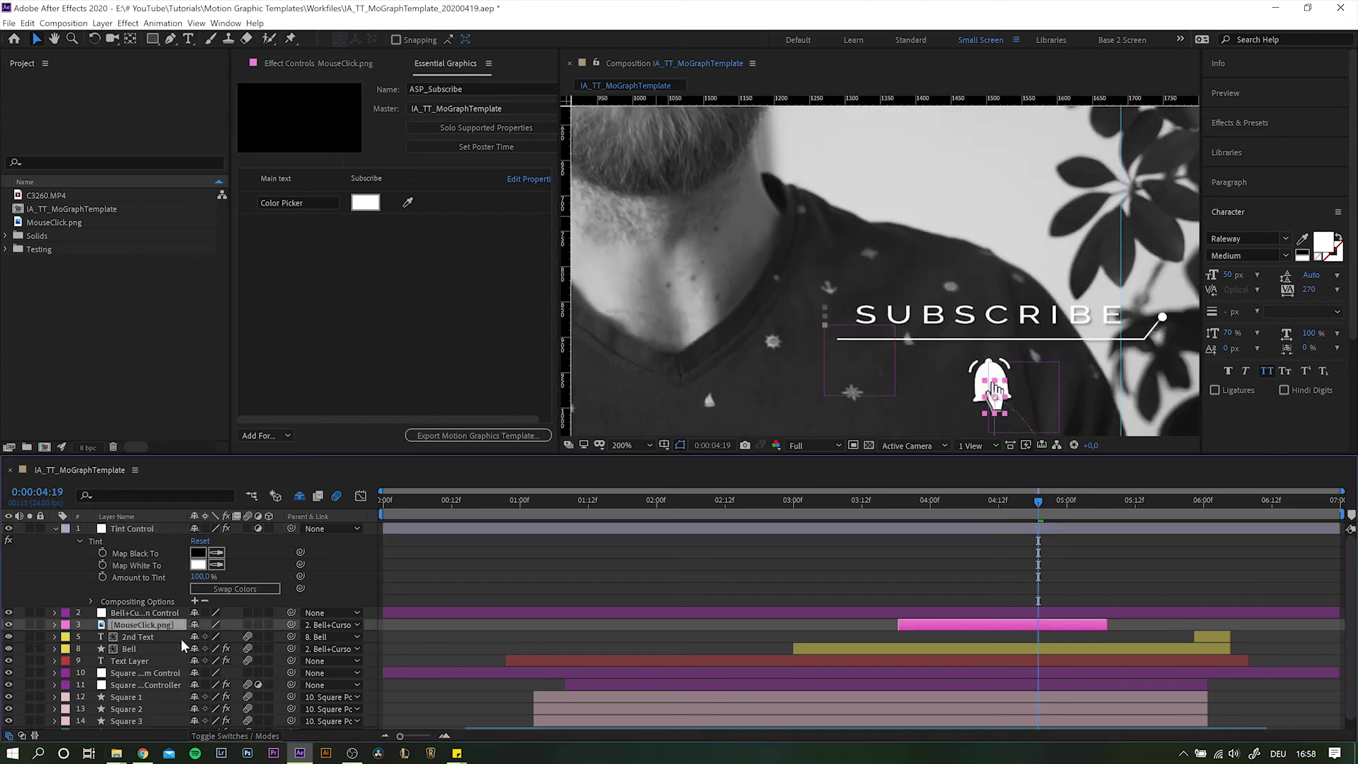
drag(149, 619, 130, 529)
Try a dark red for Tint Control's Map White To, then cancel to keep white.
click(137, 541)
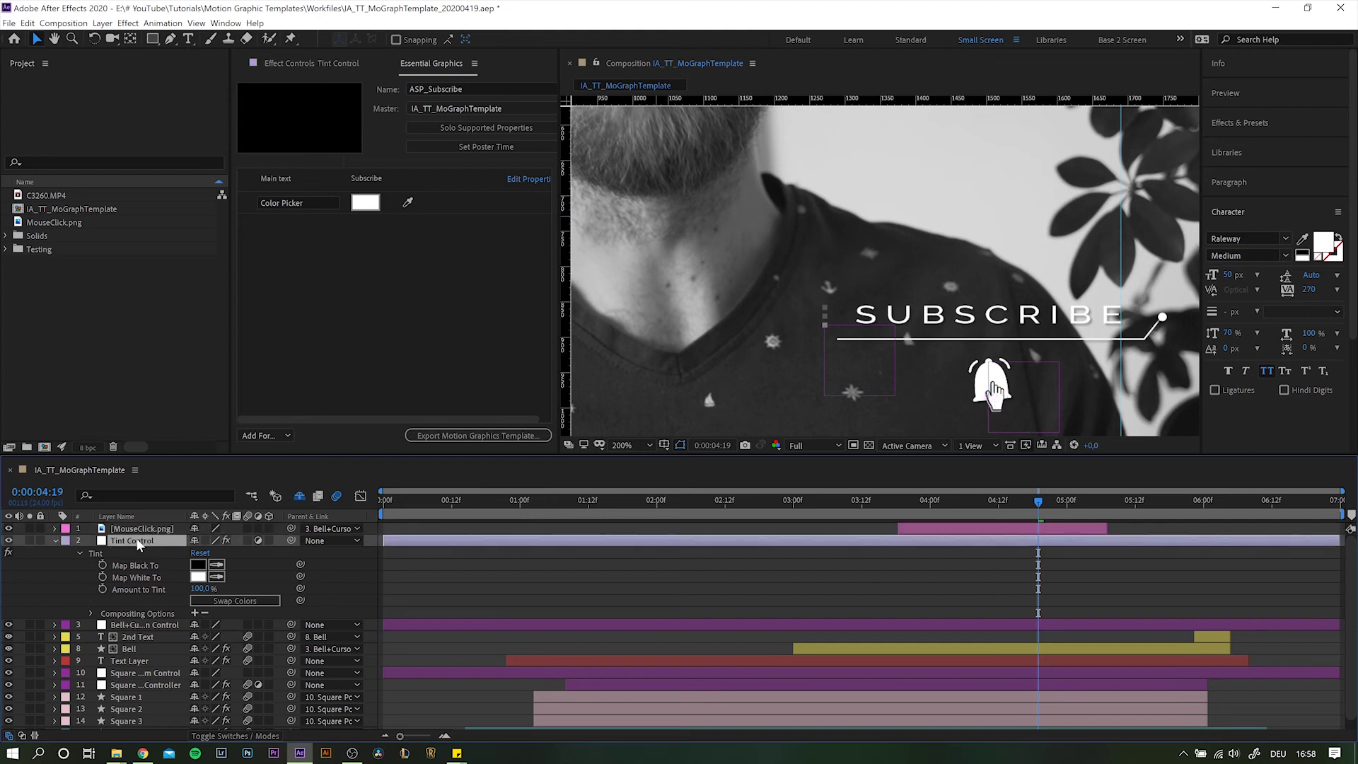
click(56, 541)
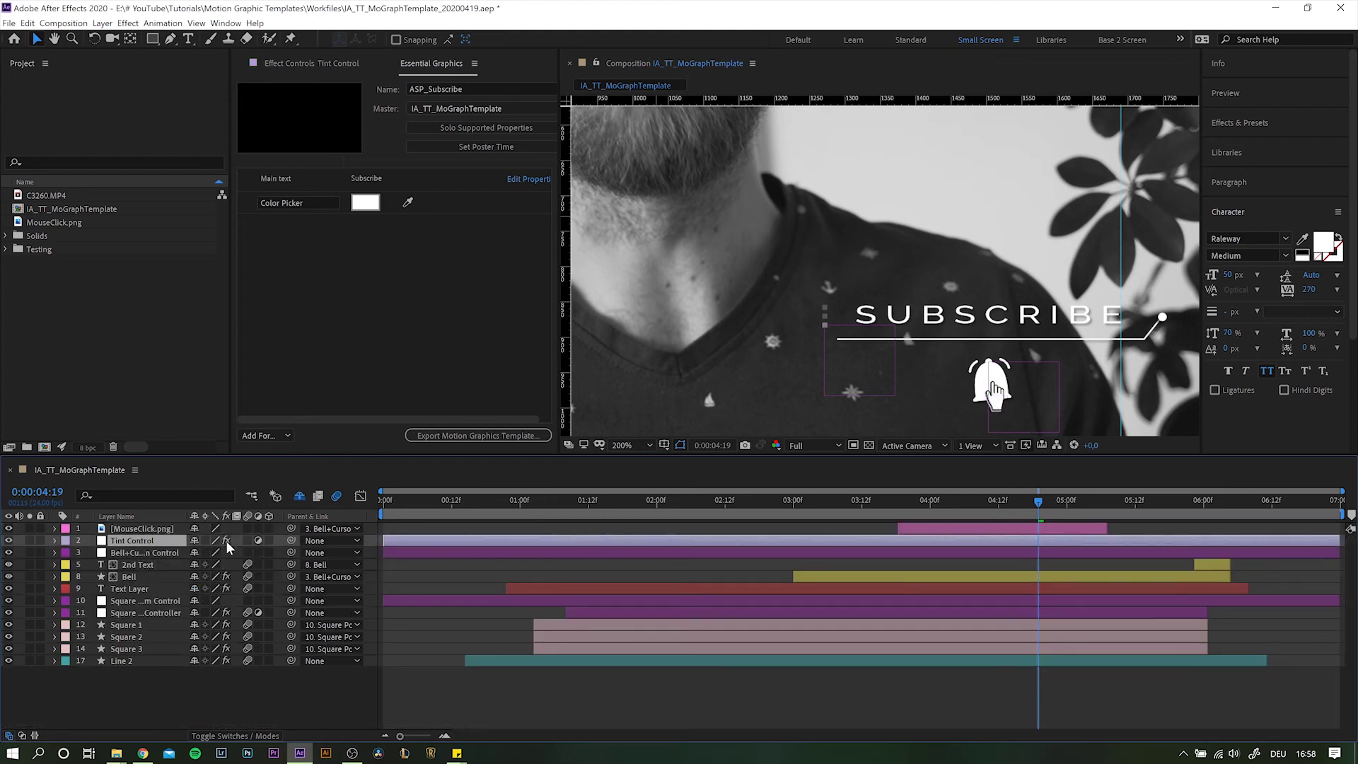
click(55, 540)
click(79, 553)
click(198, 577)
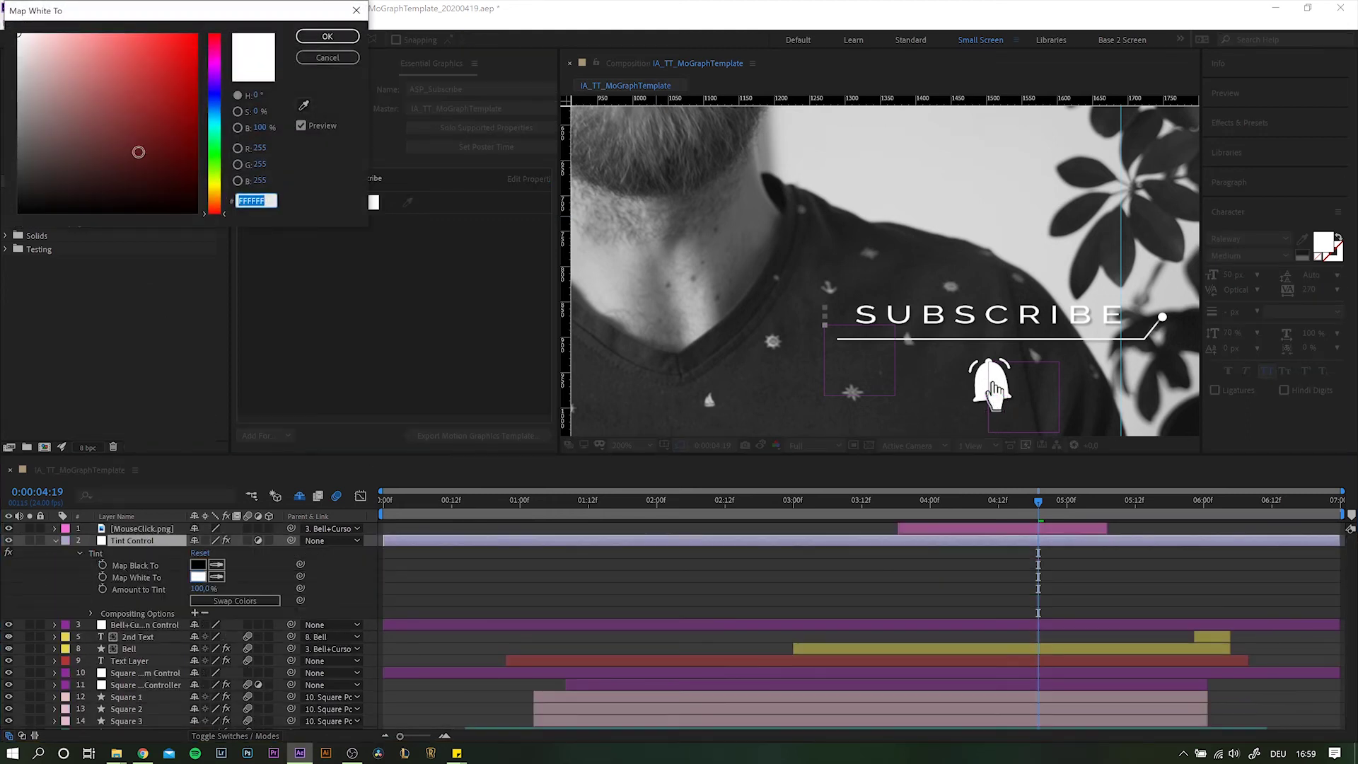
click(93, 132)
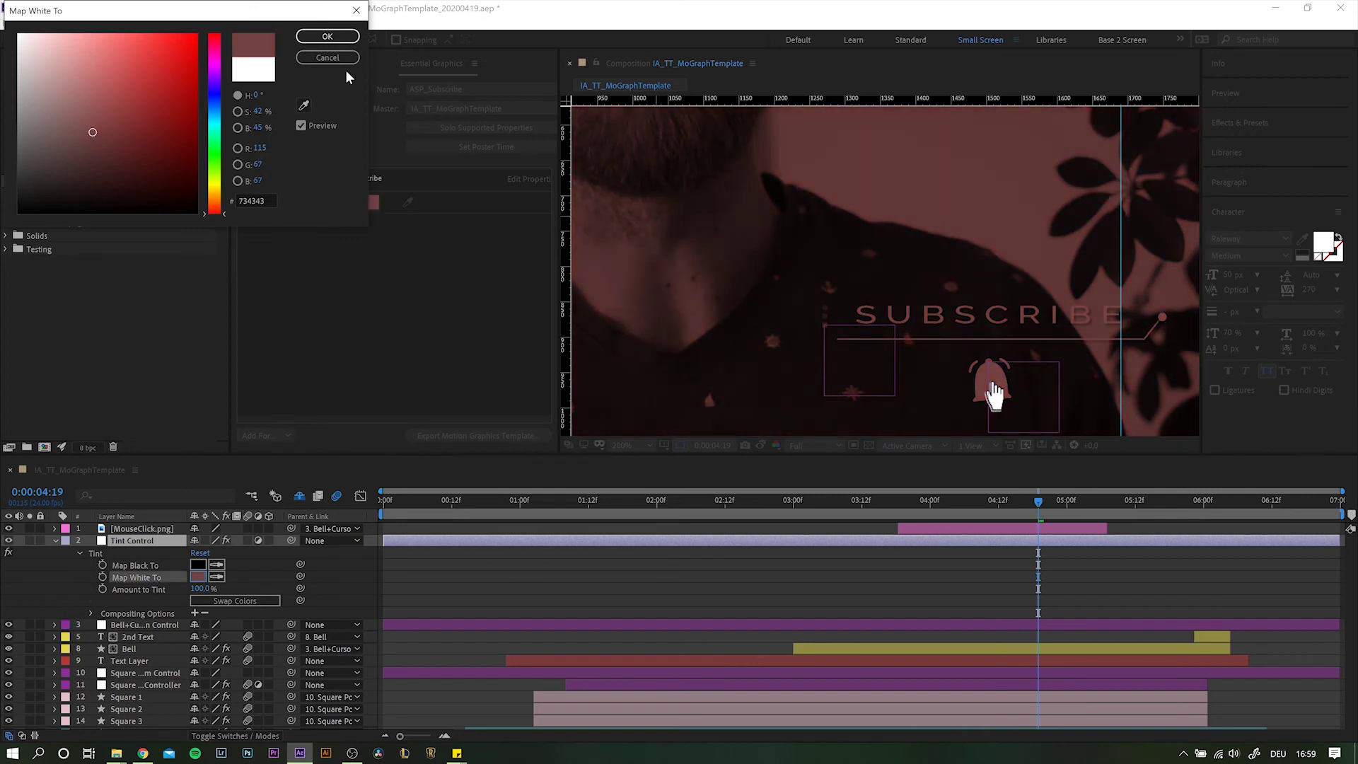
click(344, 59)
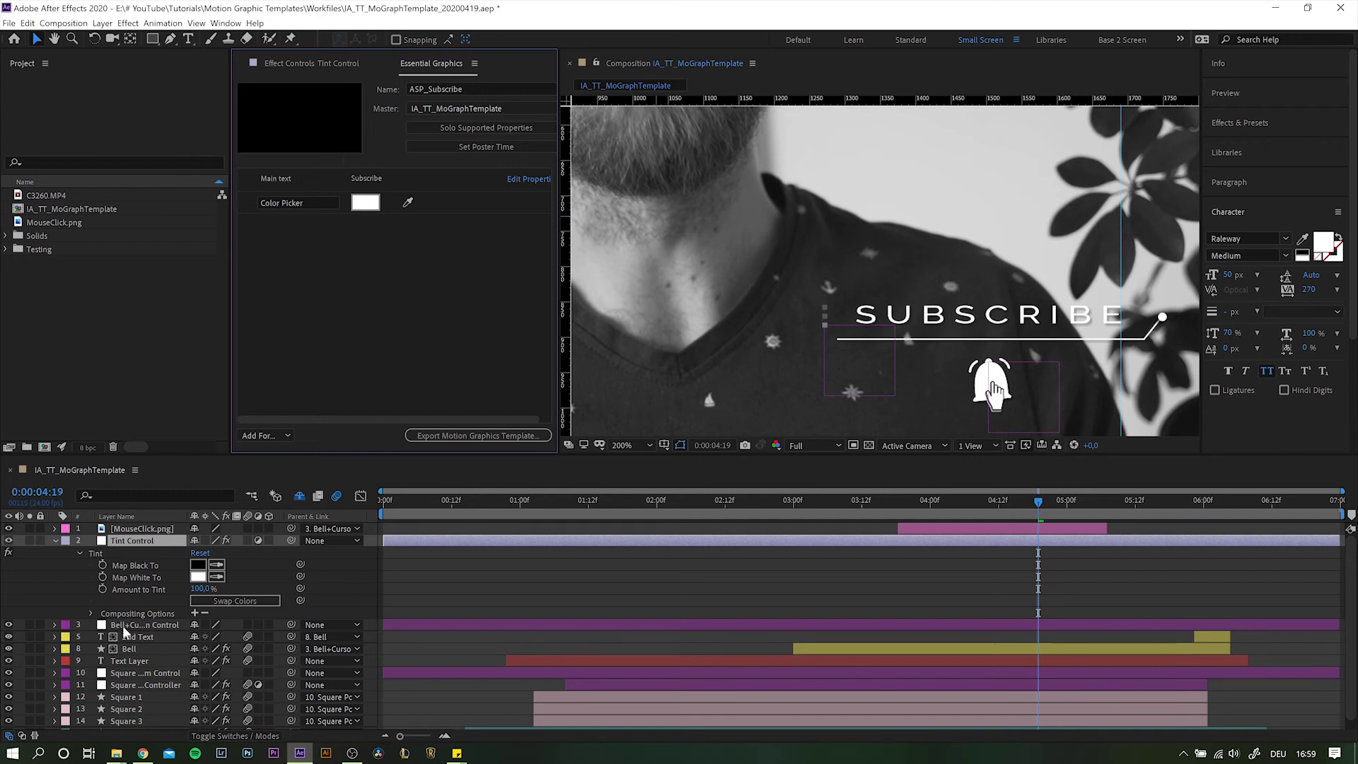
Add 2nd Text's Source Text to Essential Graphics as 'Secondary Text', defaulting to Thanks!
click(147, 635)
click(55, 636)
scroll(53, 634, down, 2)
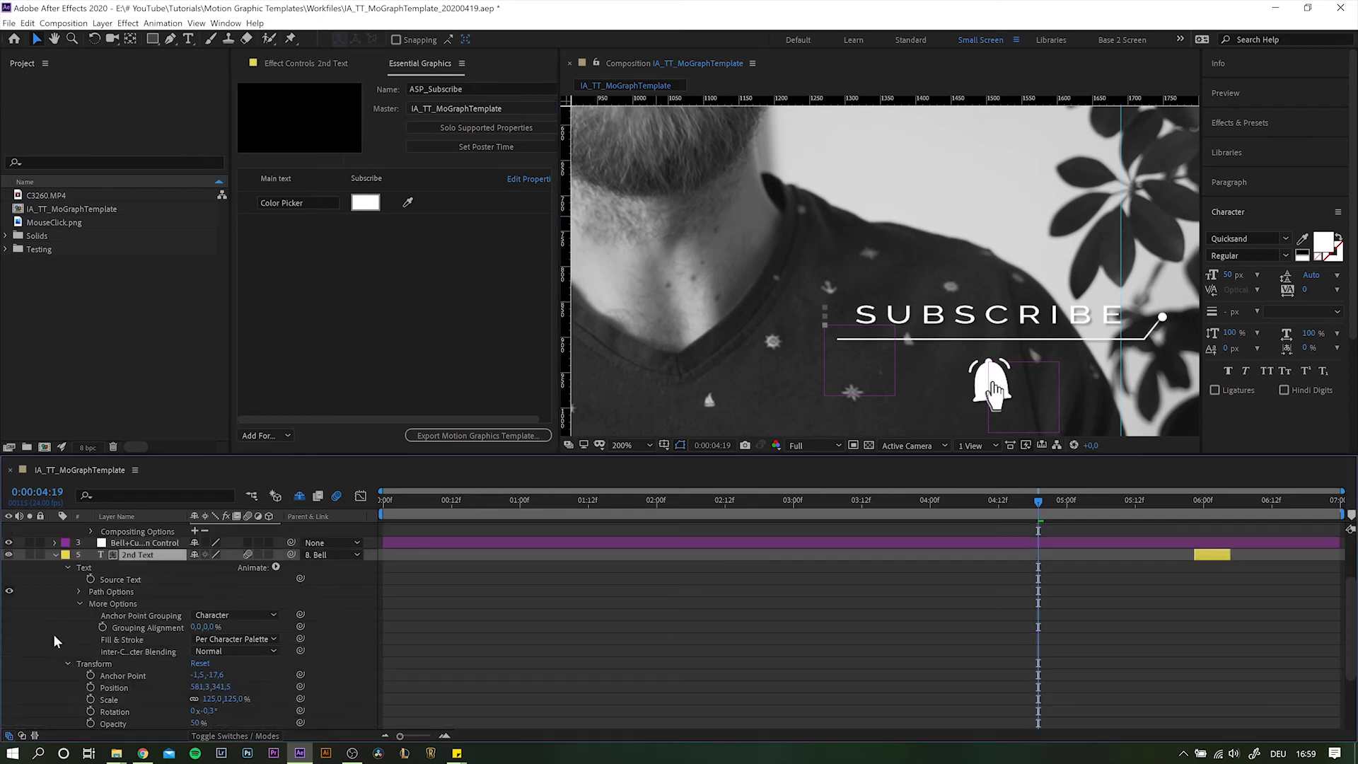
right_click(103, 578)
click(163, 730)
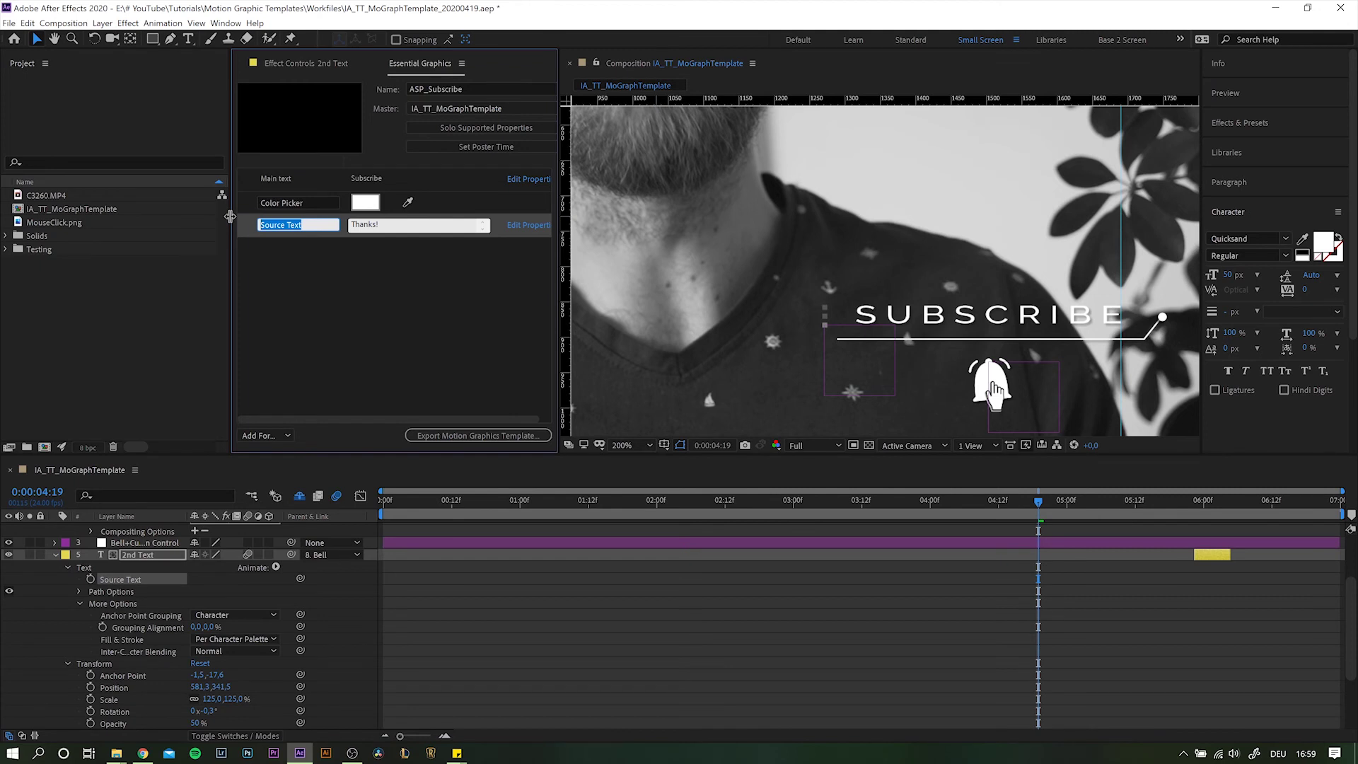
text(Secondary Tet)
key(Return)
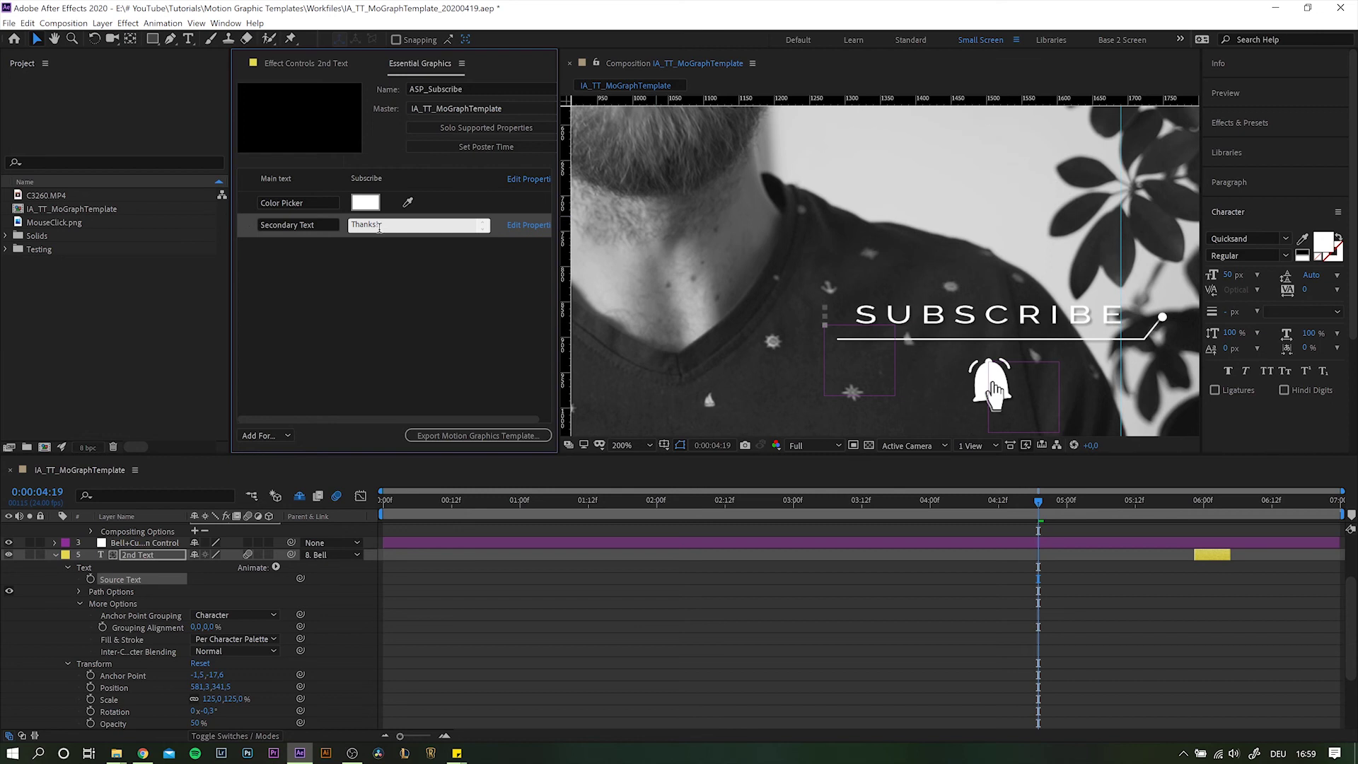
click(362, 266)
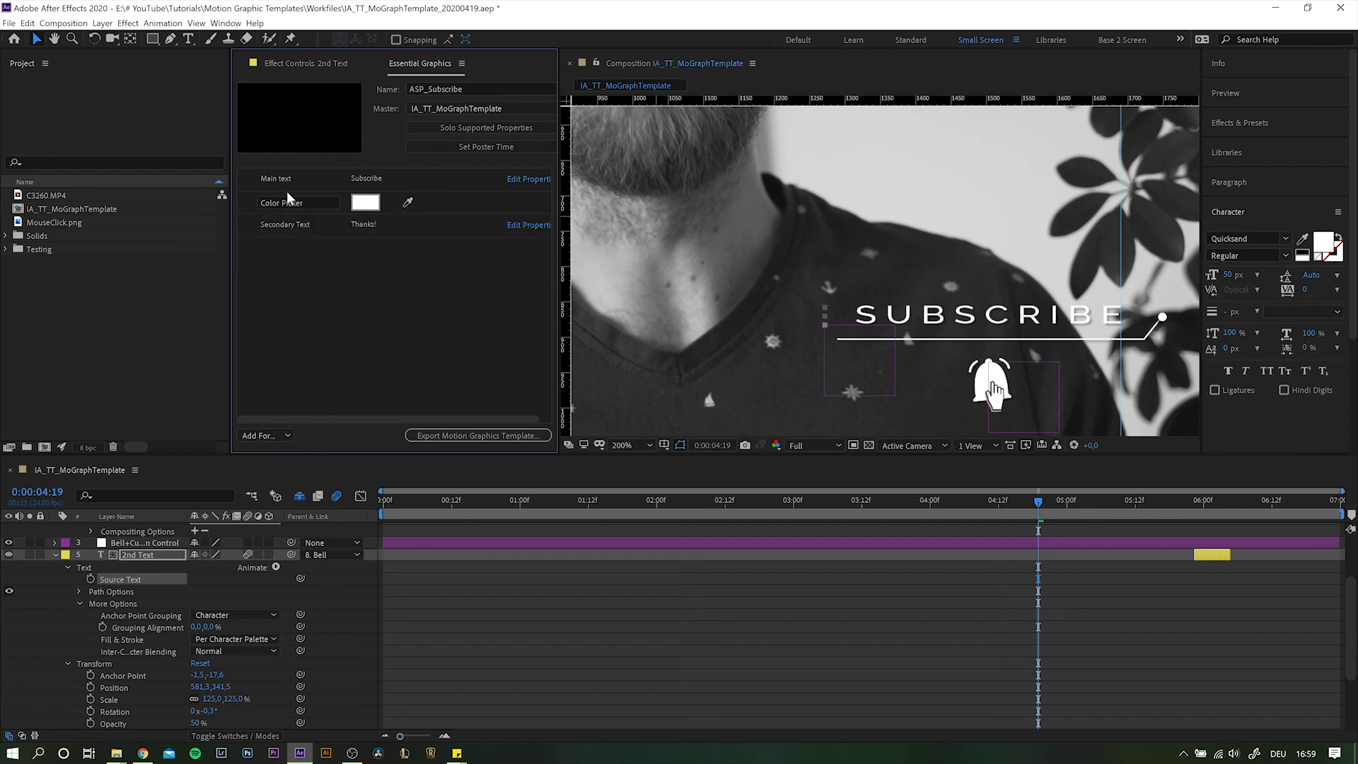
Add a new Essential Graphics group named 'Text Manipulation'.
click(280, 436)
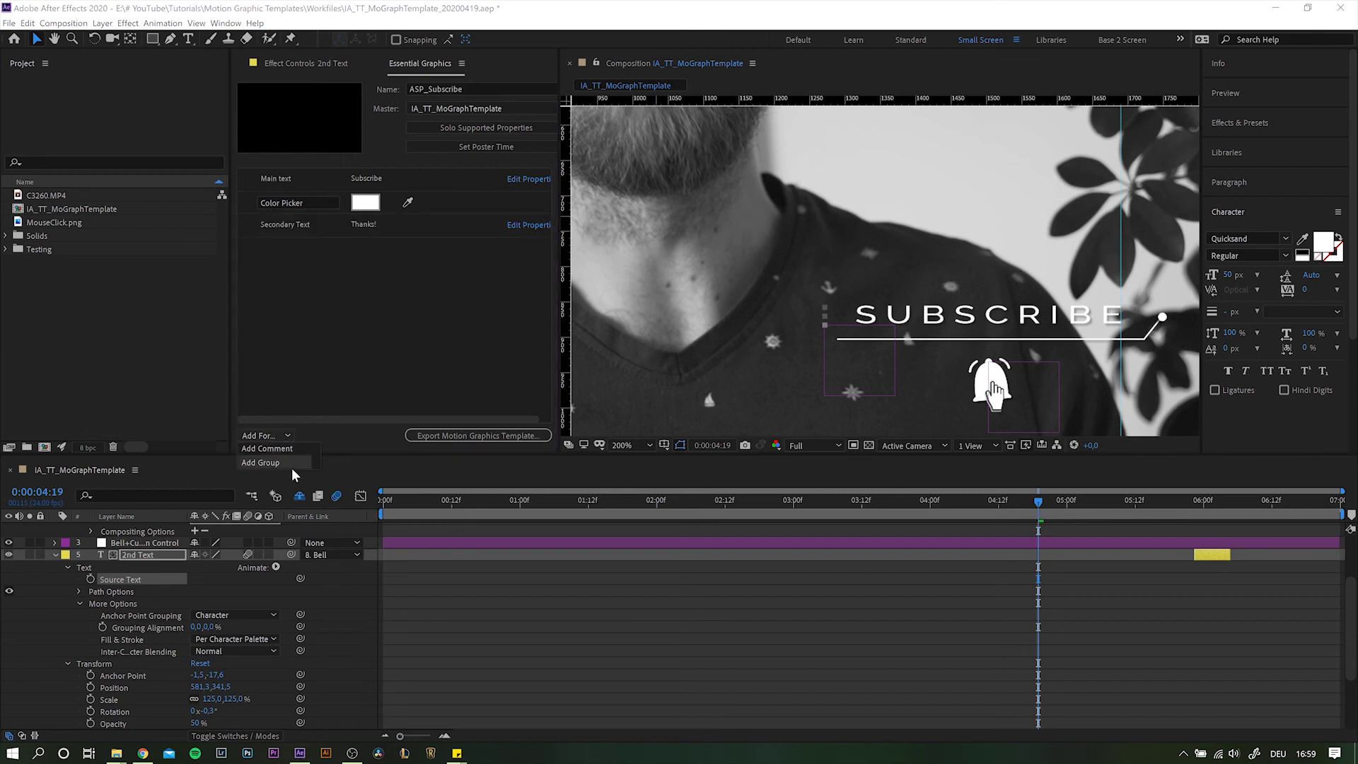
click(277, 466)
double_click(280, 248)
text(Text Manipulatio)
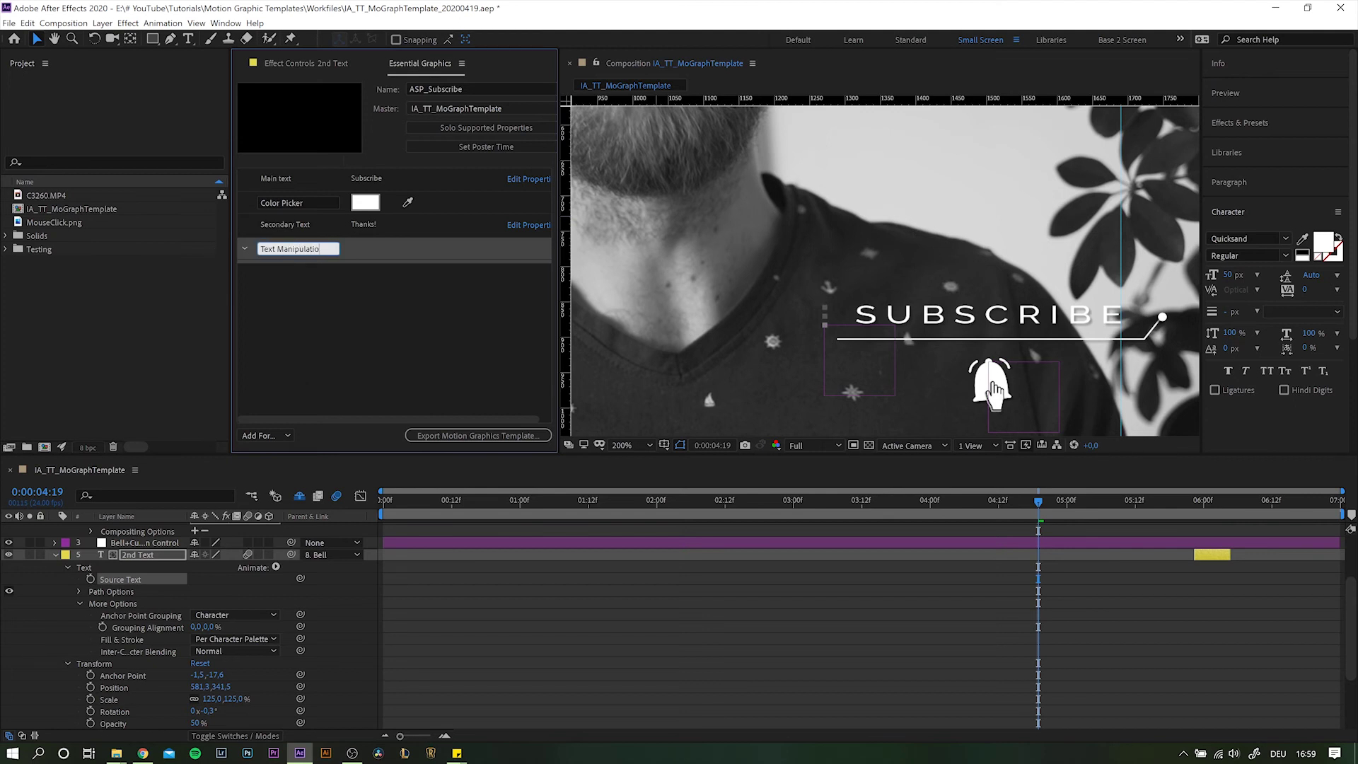
text(n)
key(Return)
Move Secondary Text and Main text into the Text Manipulation group, leaving Color Picker outside.
click(304, 227)
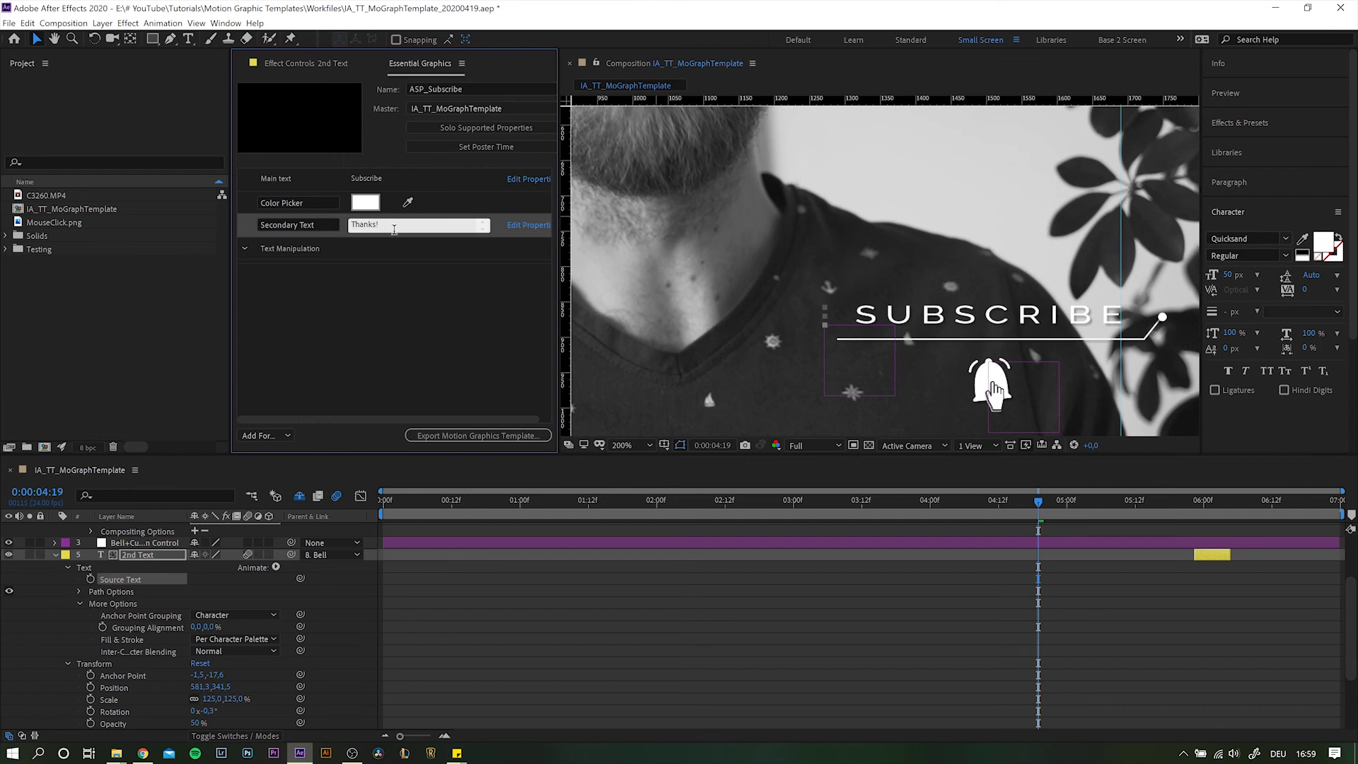
drag(498, 228, 301, 249)
drag(331, 181, 314, 219)
click(309, 178)
click(309, 177)
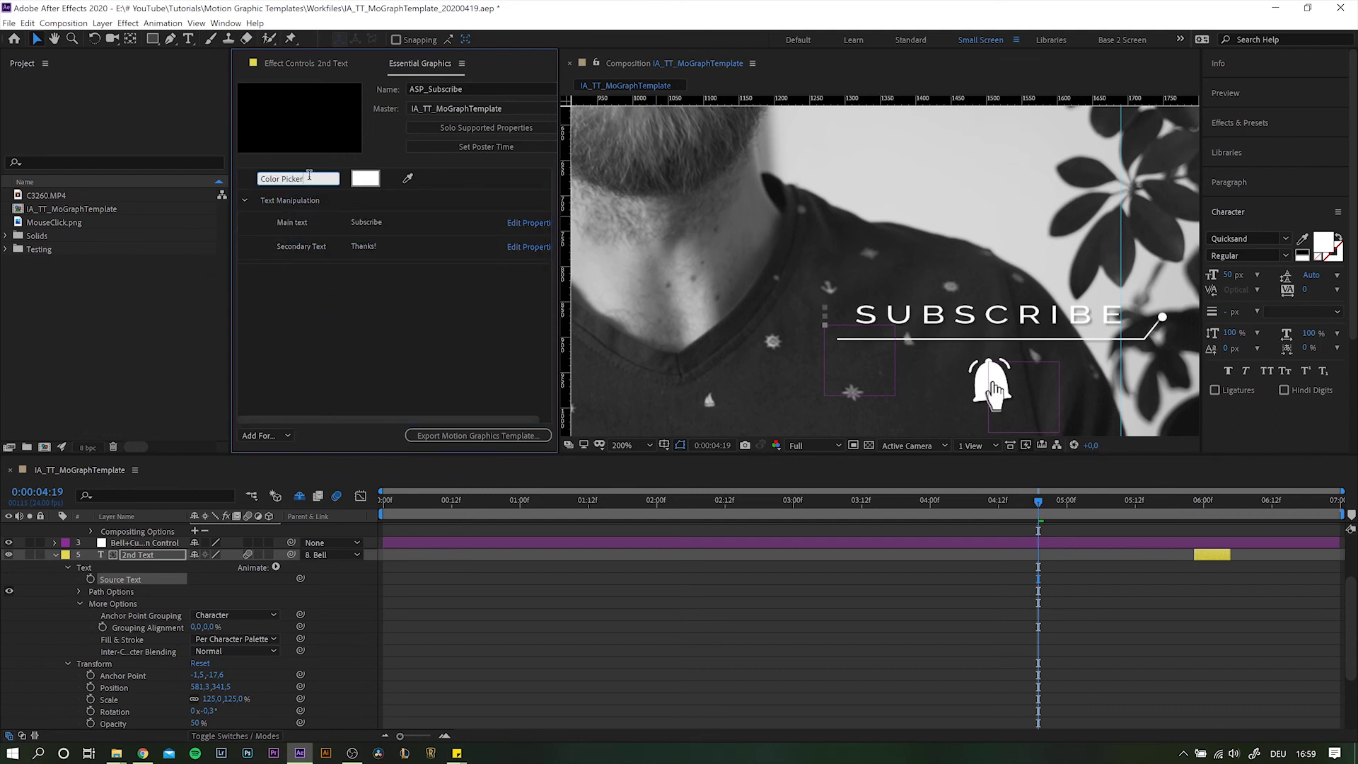
click(410, 270)
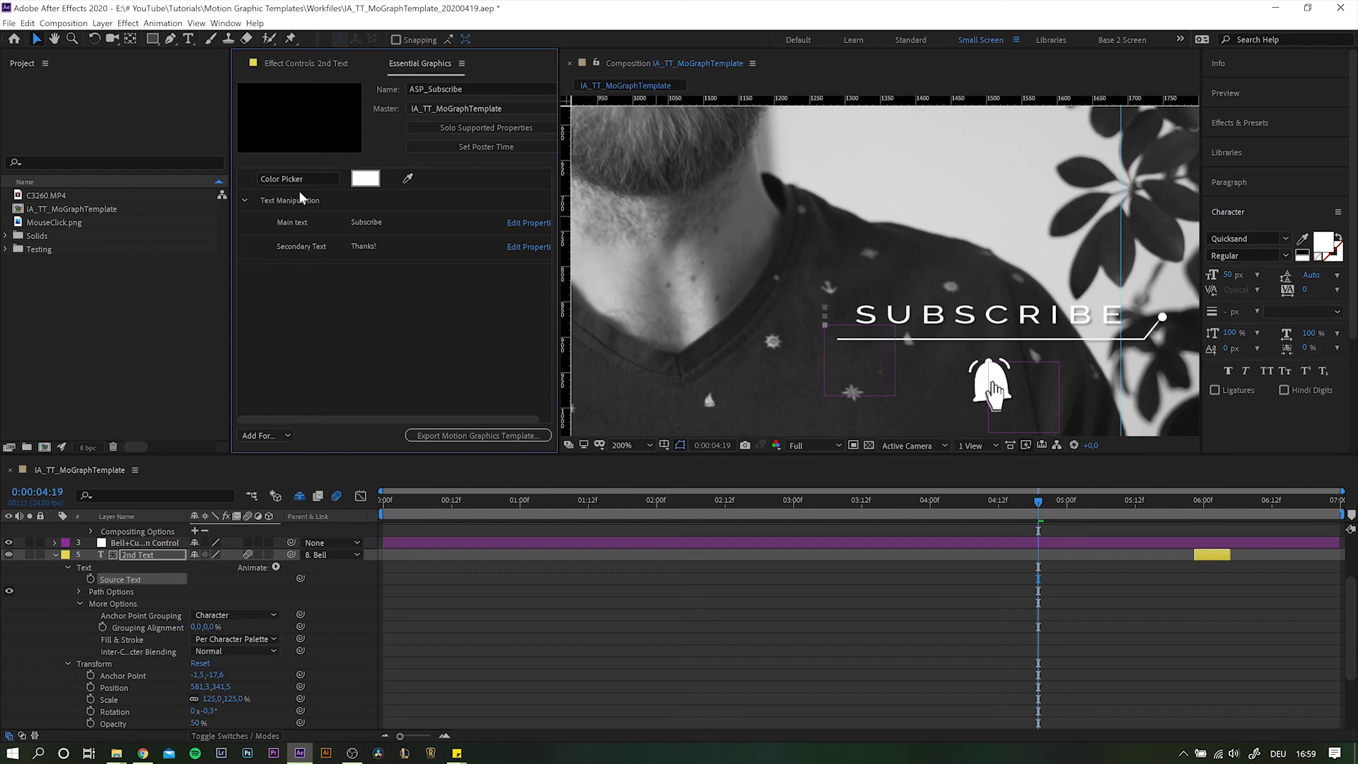
Collapse Text Manipulation and add a 'Counter Control' comment with the note 'Add Value X'.
click(242, 200)
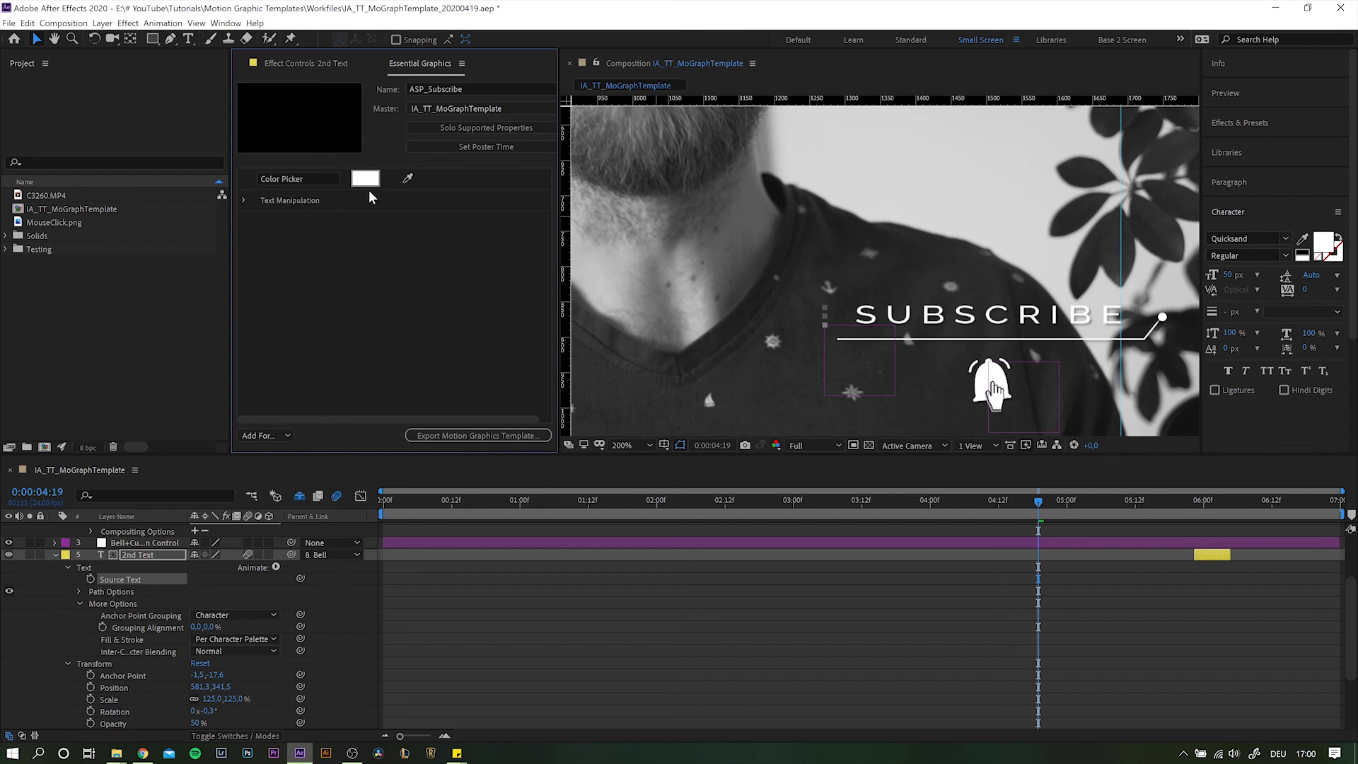
click(278, 436)
click(279, 460)
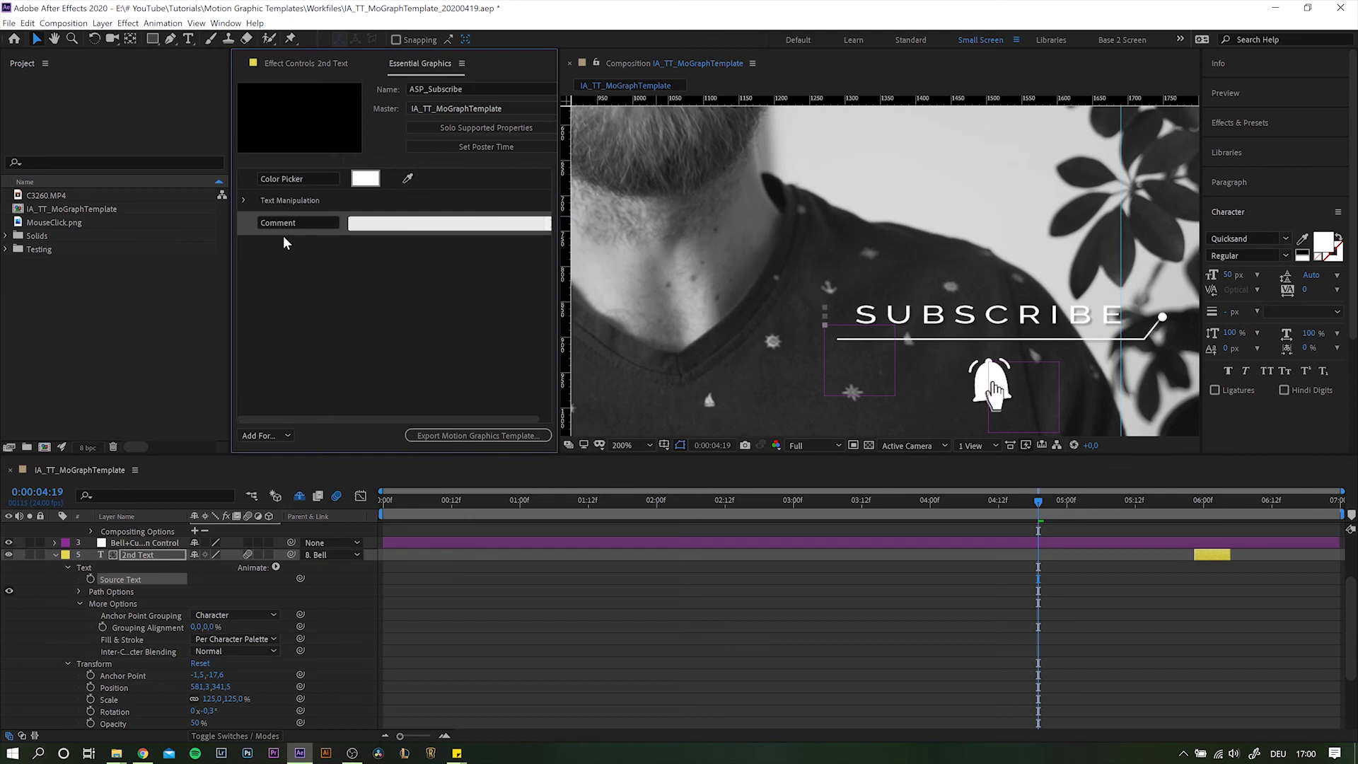
click(309, 223)
text(Counter)
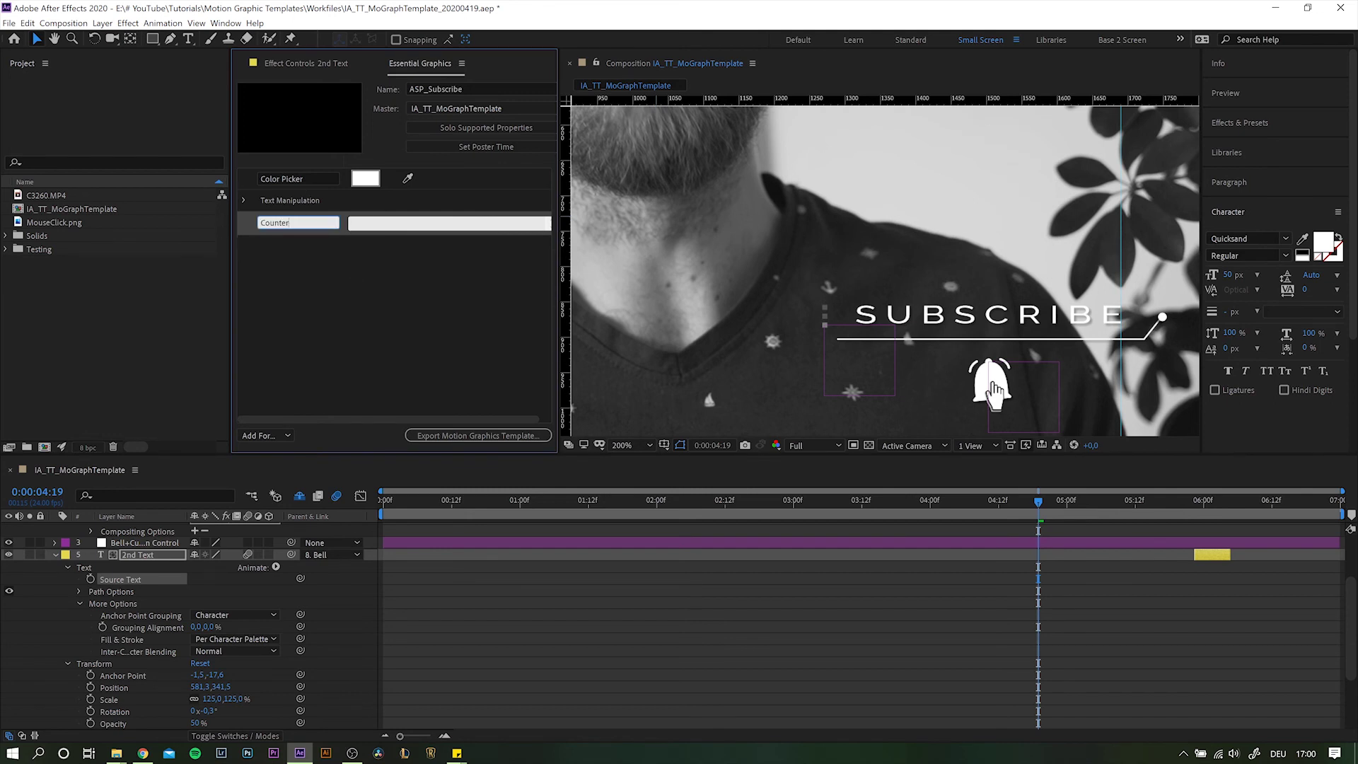
text( Control)
key(Tab)
text(Add Value X)
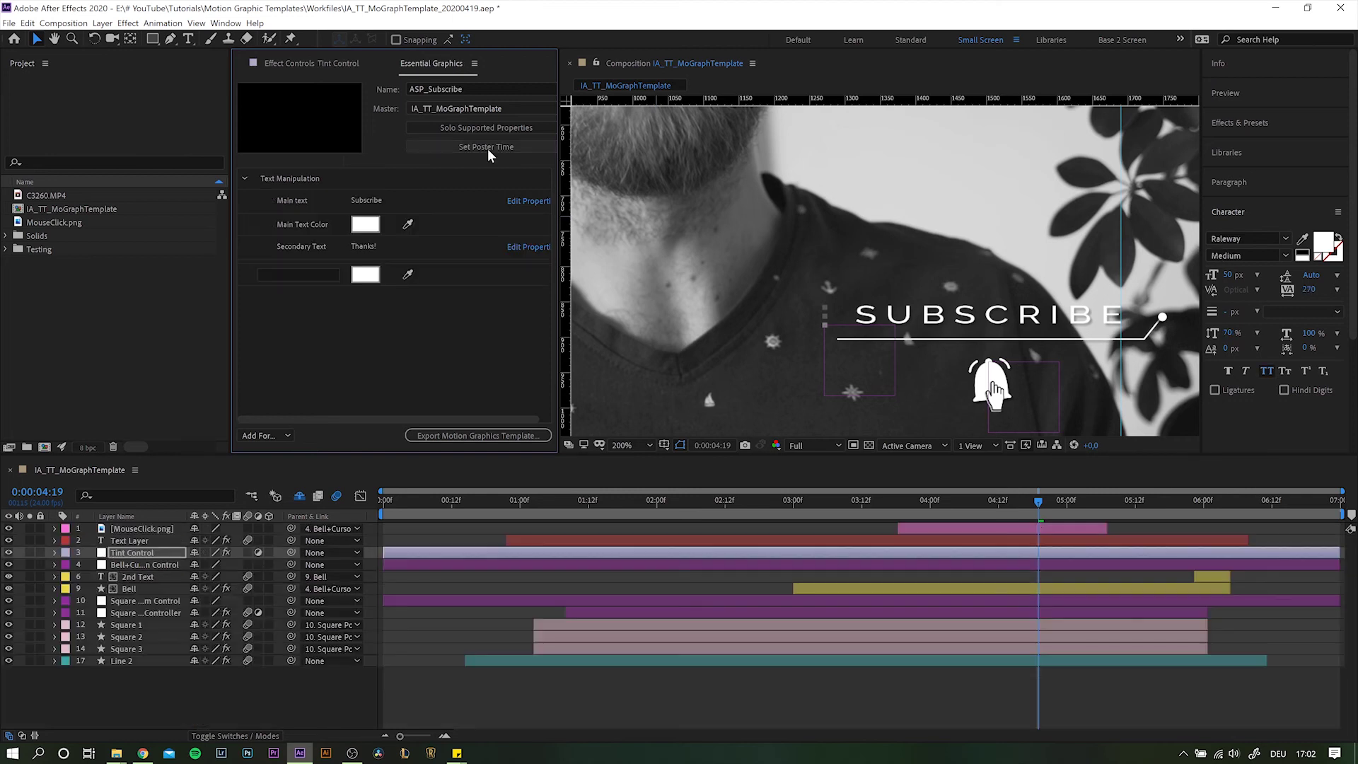
Set the template's poster frame to the current time and start the Motion Graphics Template export.
click(487, 148)
click(477, 436)
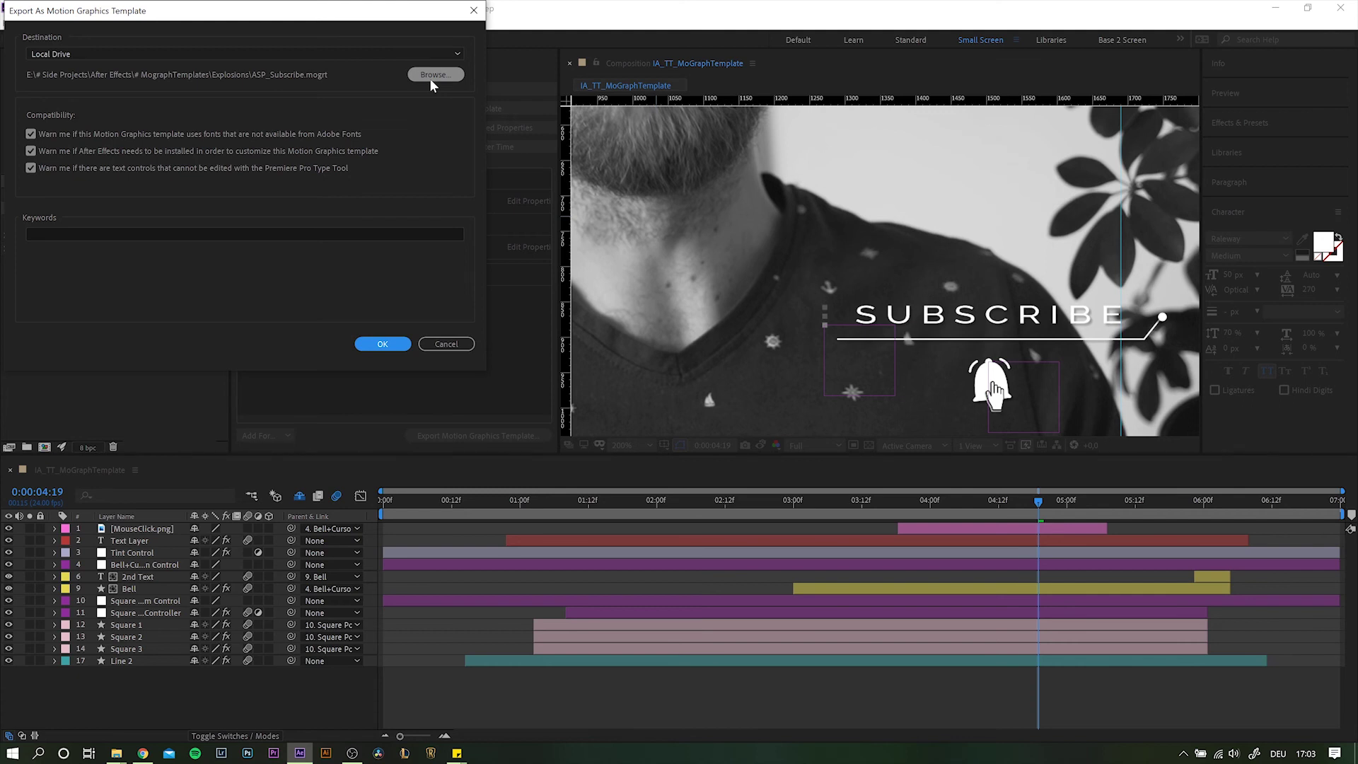
Browse for a new save location, navigating from C: through the user folder into AppData\Roaming\Adobe.
click(431, 75)
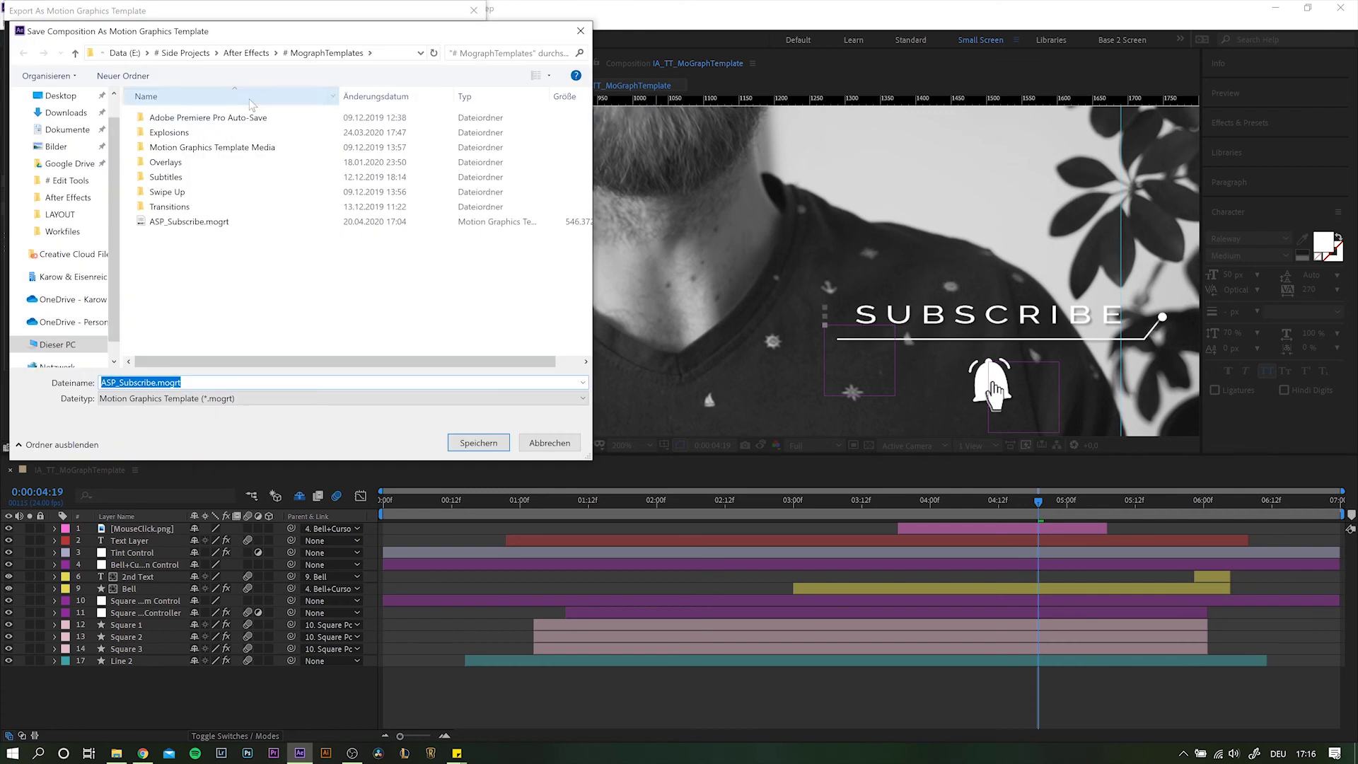
click(57, 344)
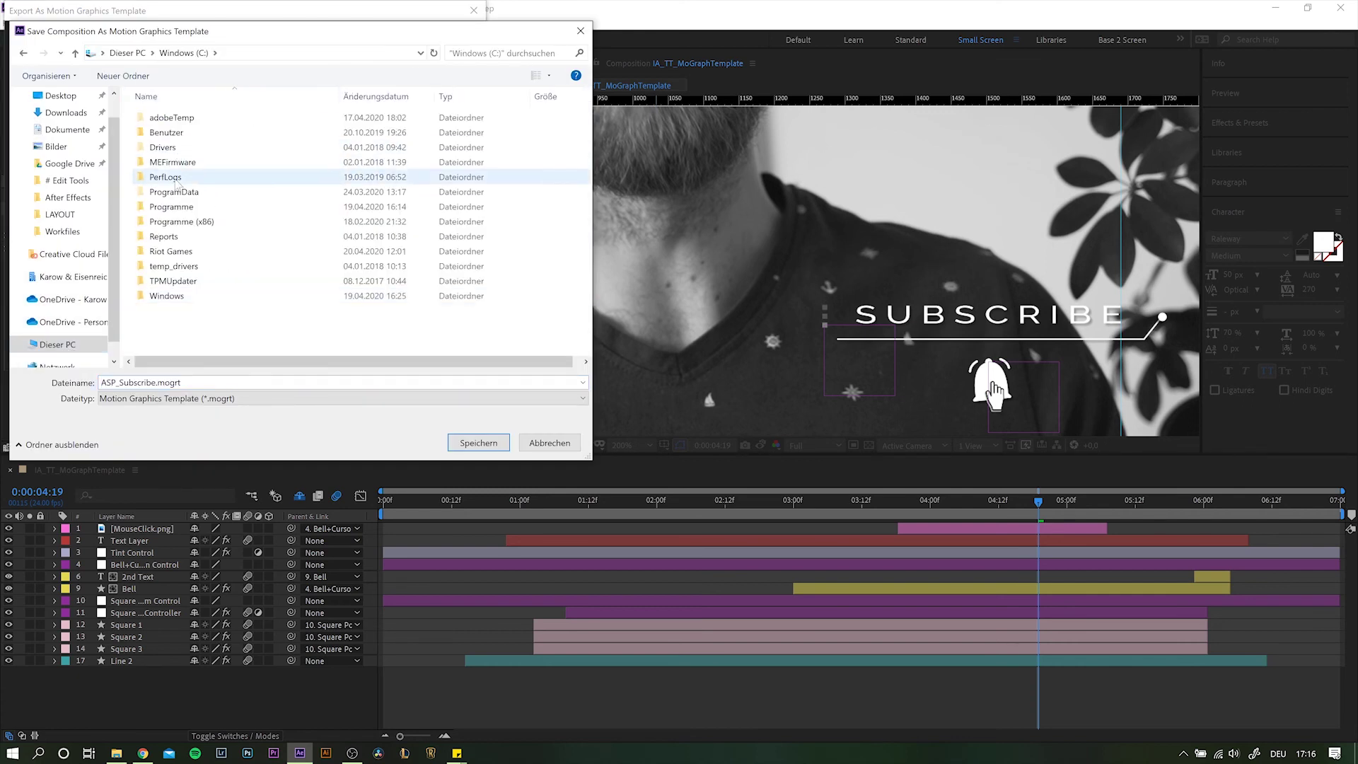
double_click(167, 132)
double_click(164, 118)
double_click(168, 147)
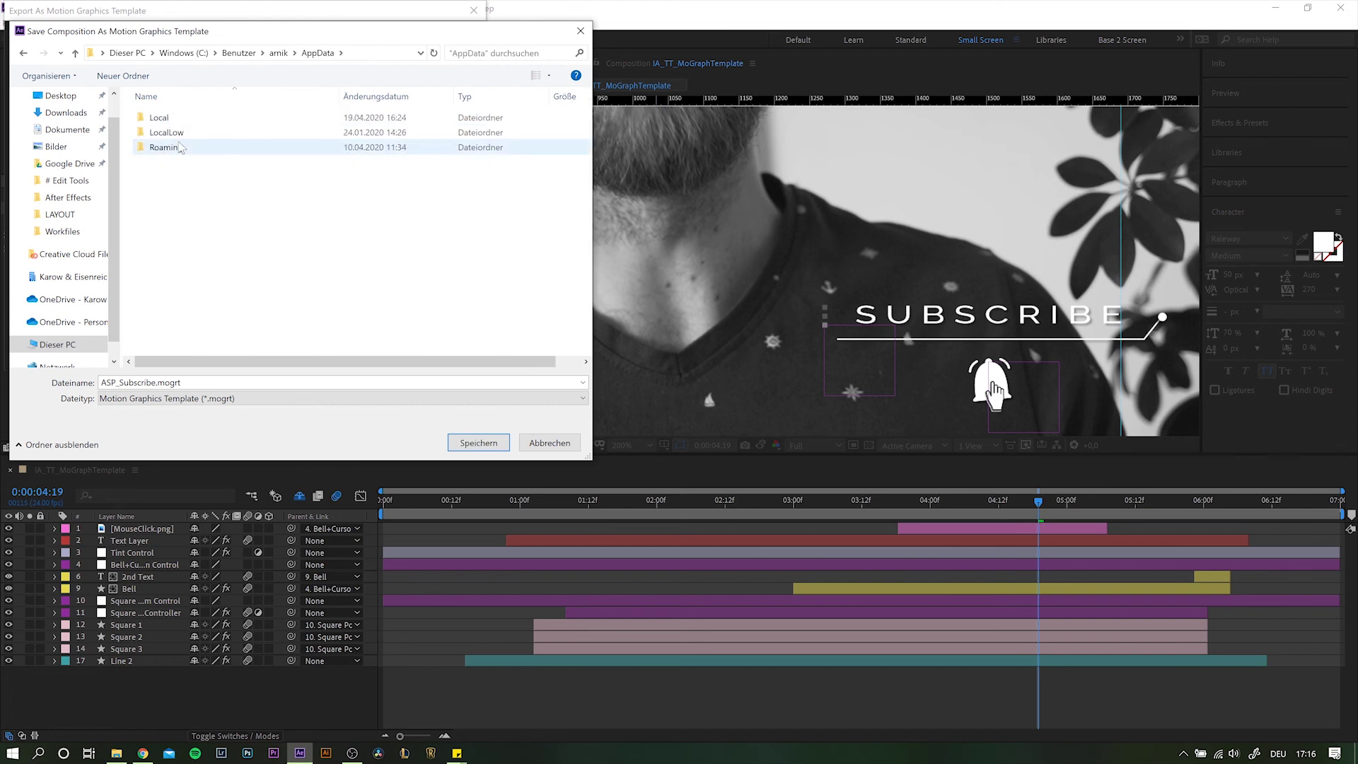
double_click(170, 147)
double_click(173, 147)
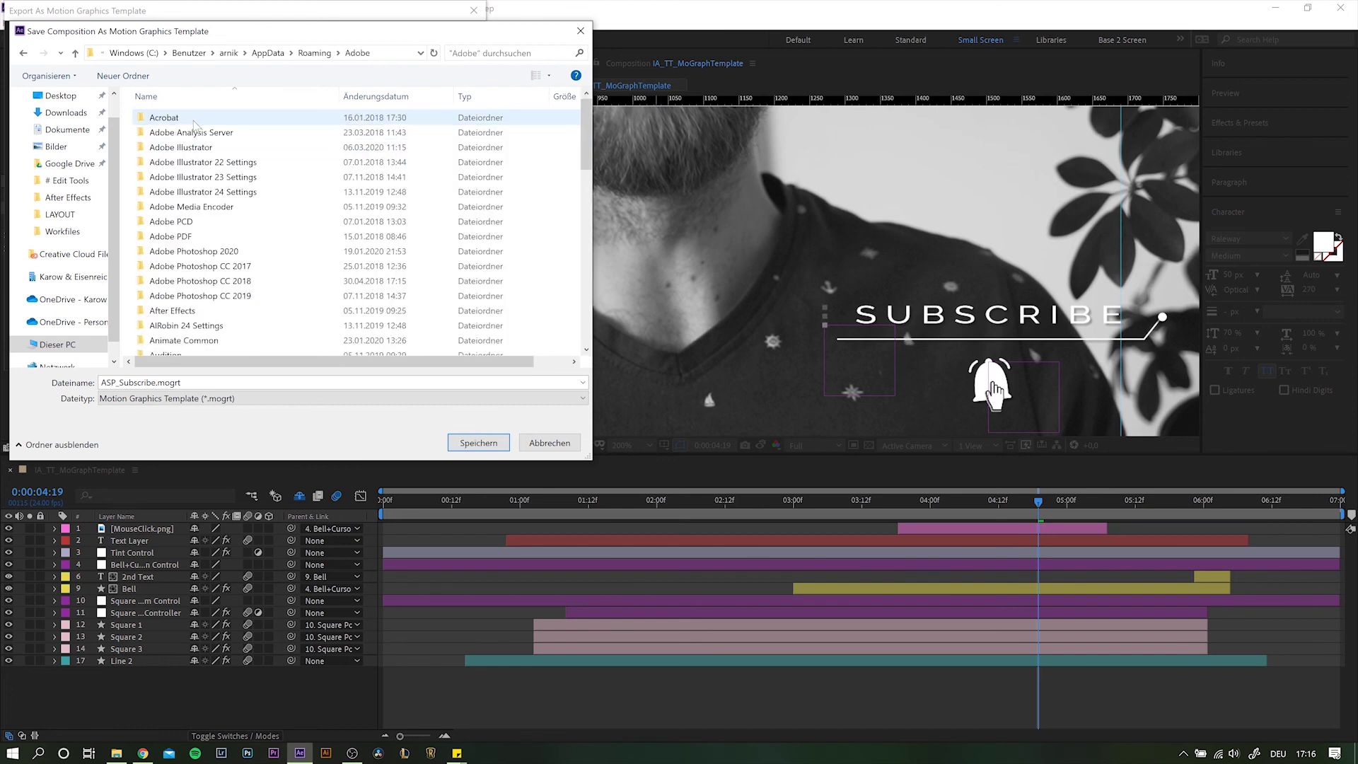
scroll(202, 276, down, 8)
double_click(196, 303)
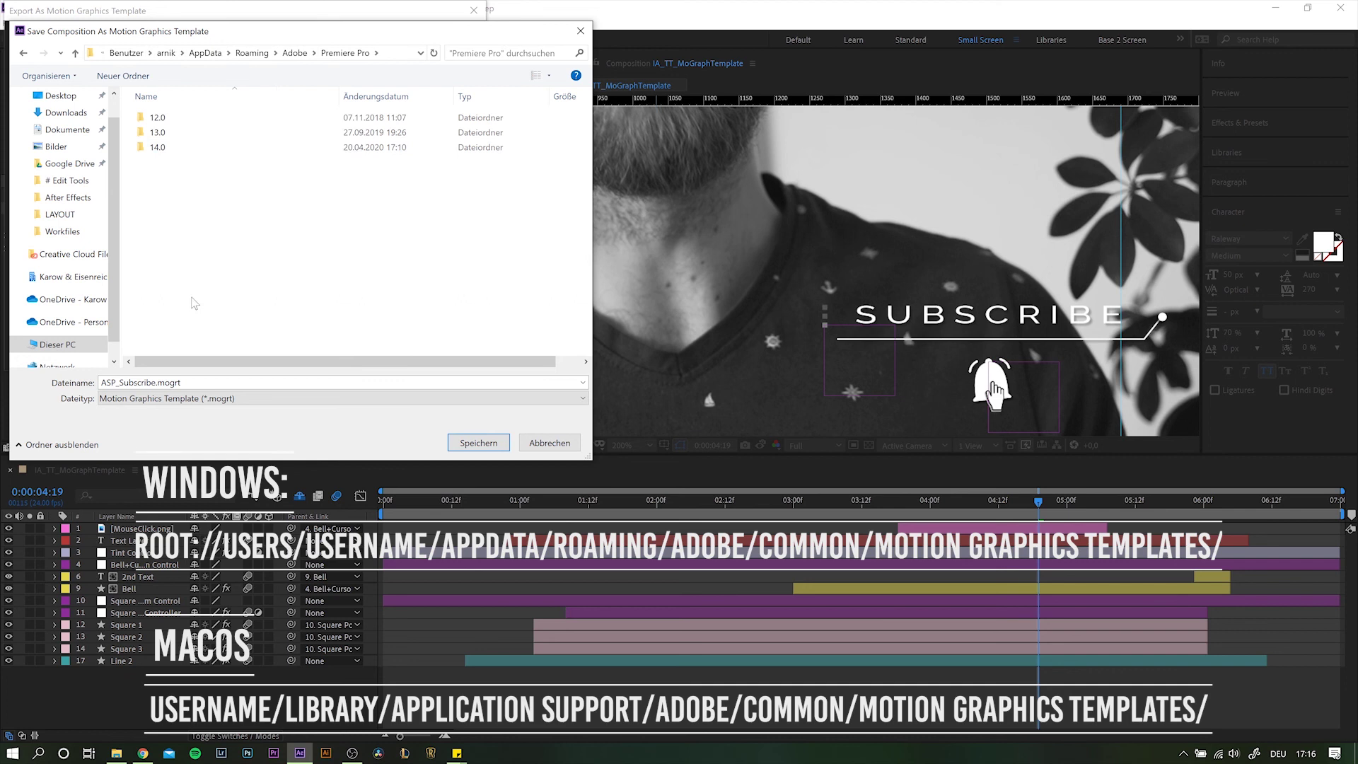
click(306, 57)
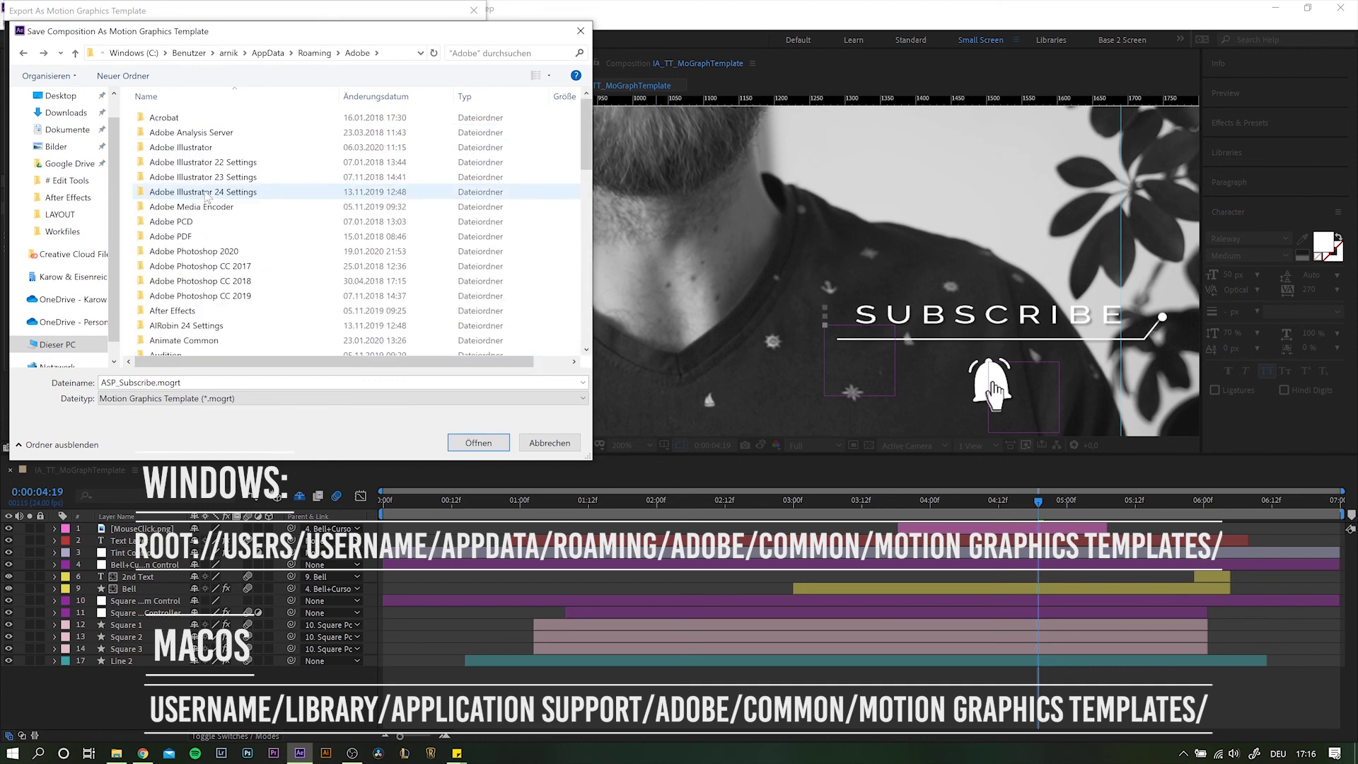
Export ASP_Subscribe.mogrt into Common\Motion Graphics Templates\ASP_MographPack.
scroll(194, 212, down, 3)
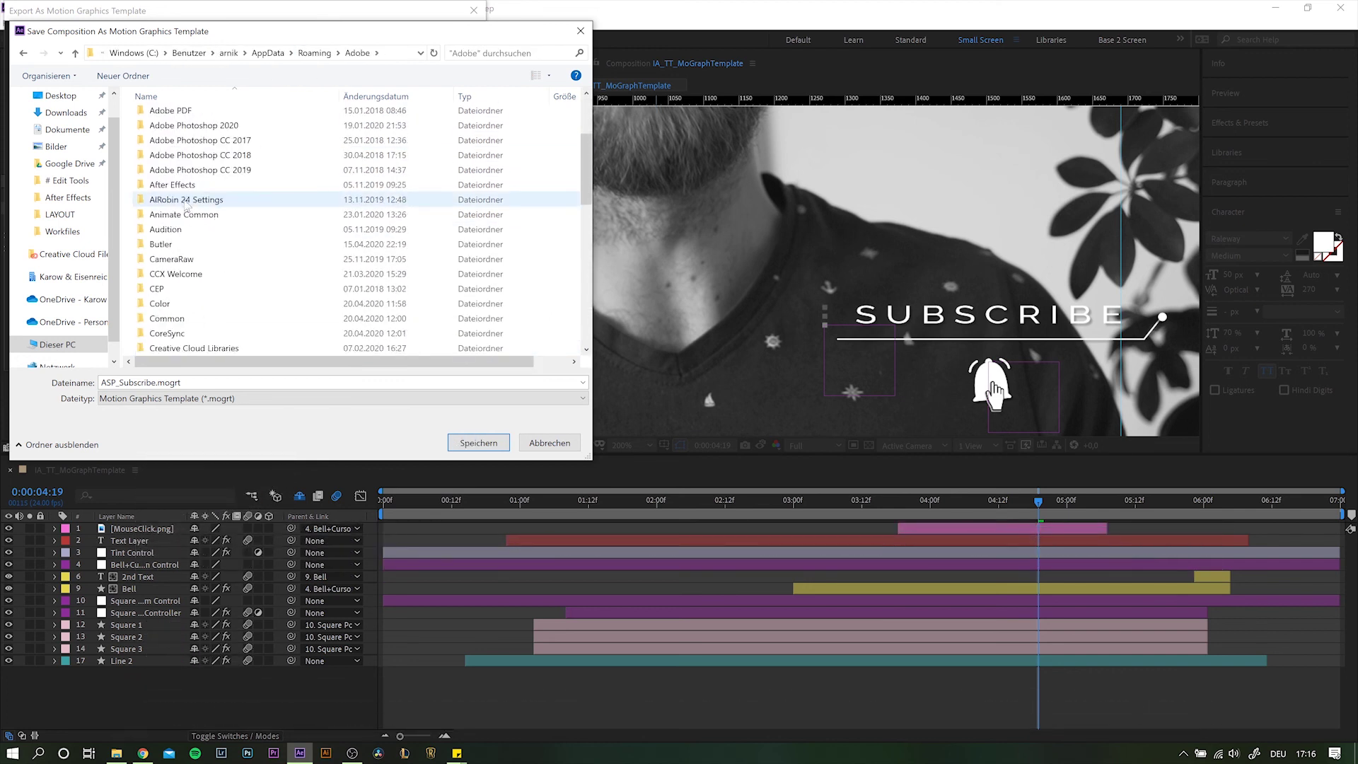
double_click(194, 188)
double_click(194, 185)
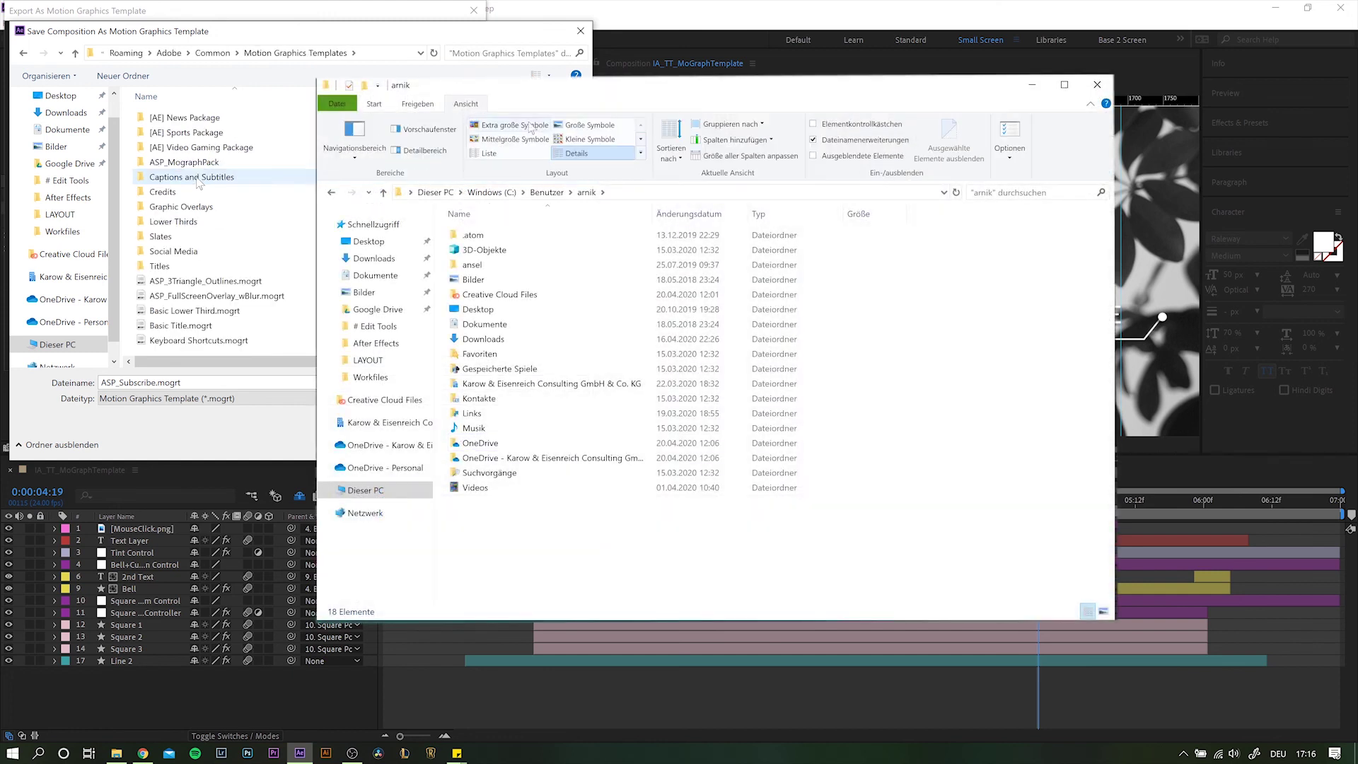
double_click(184, 162)
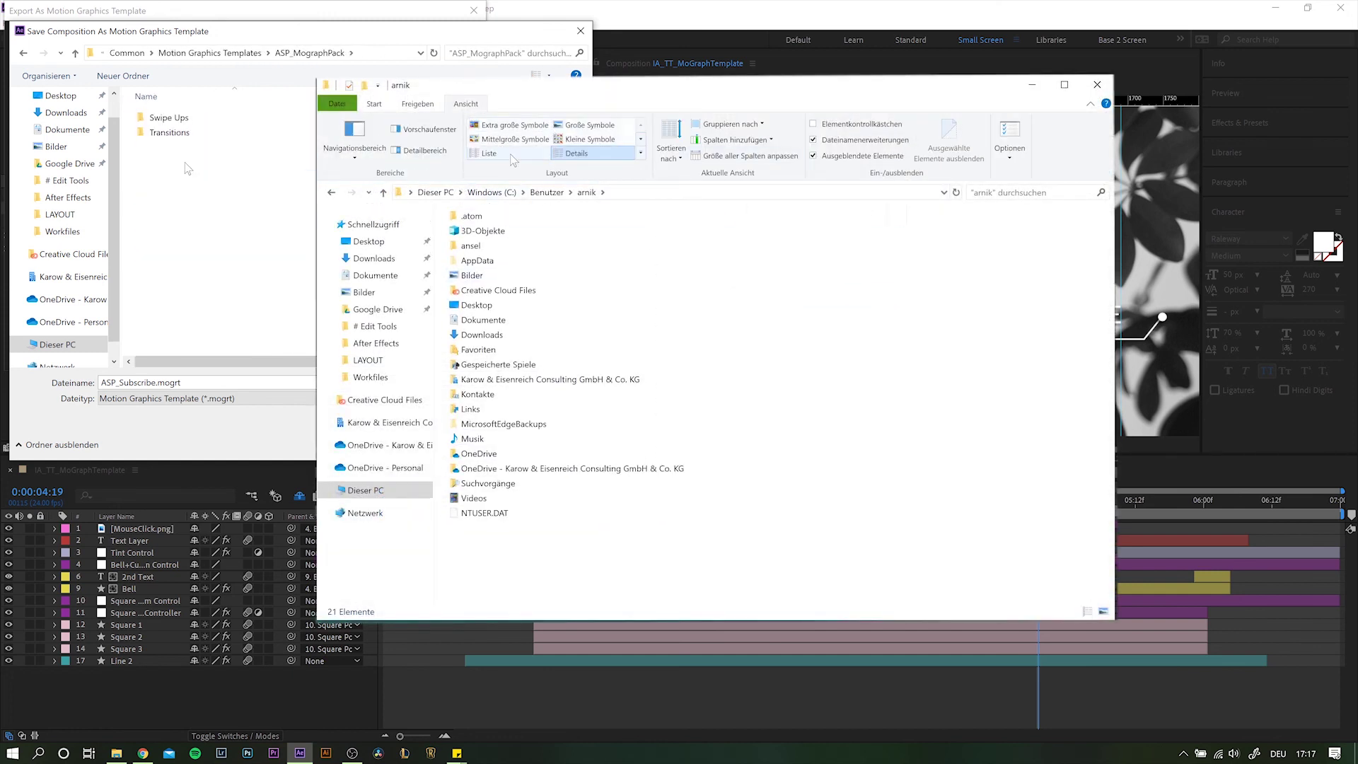
key(Return)
click(1096, 86)
click(488, 442)
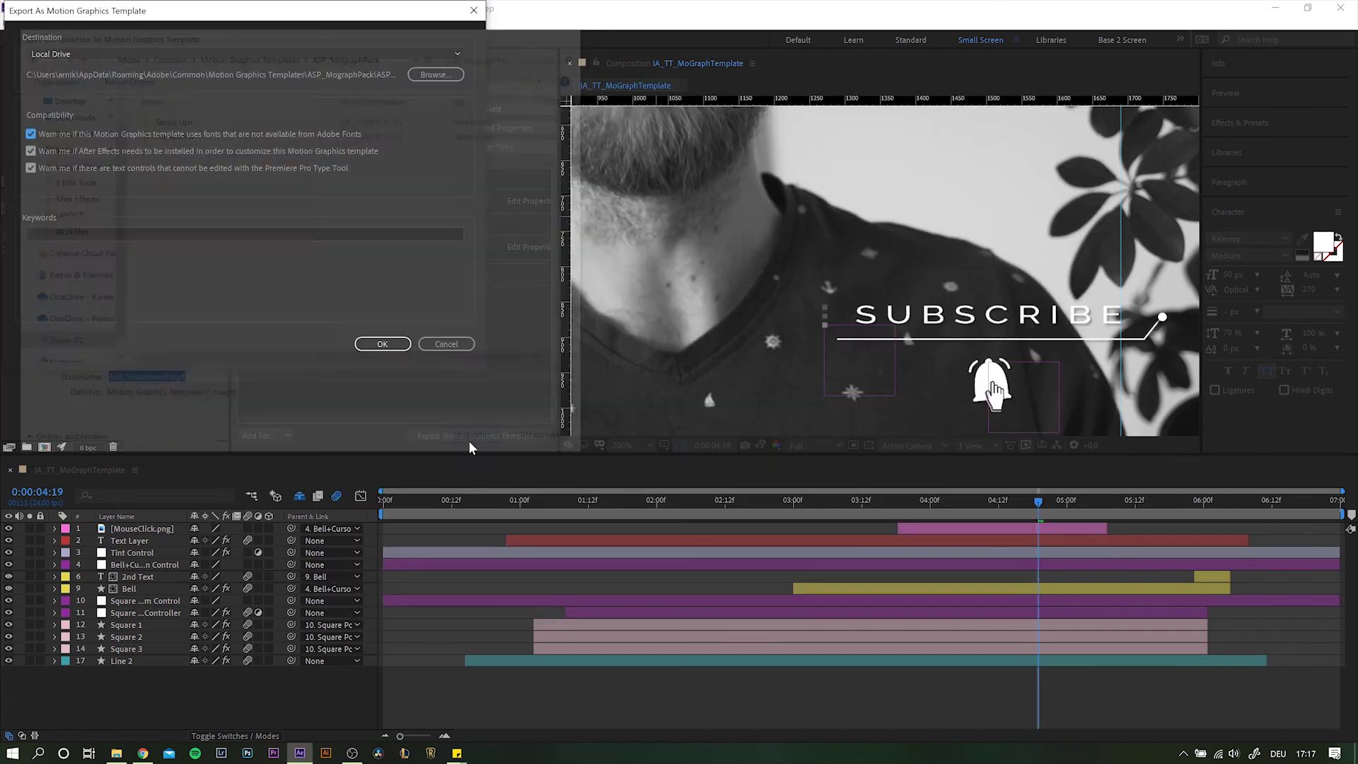
click(376, 342)
Open IA_TT_MoGraphTemplate_20200420 in Premiere Pro, move the playhead to 00:00:09:22, and show Essential Graphics.
click(117, 753)
double_click(708, 338)
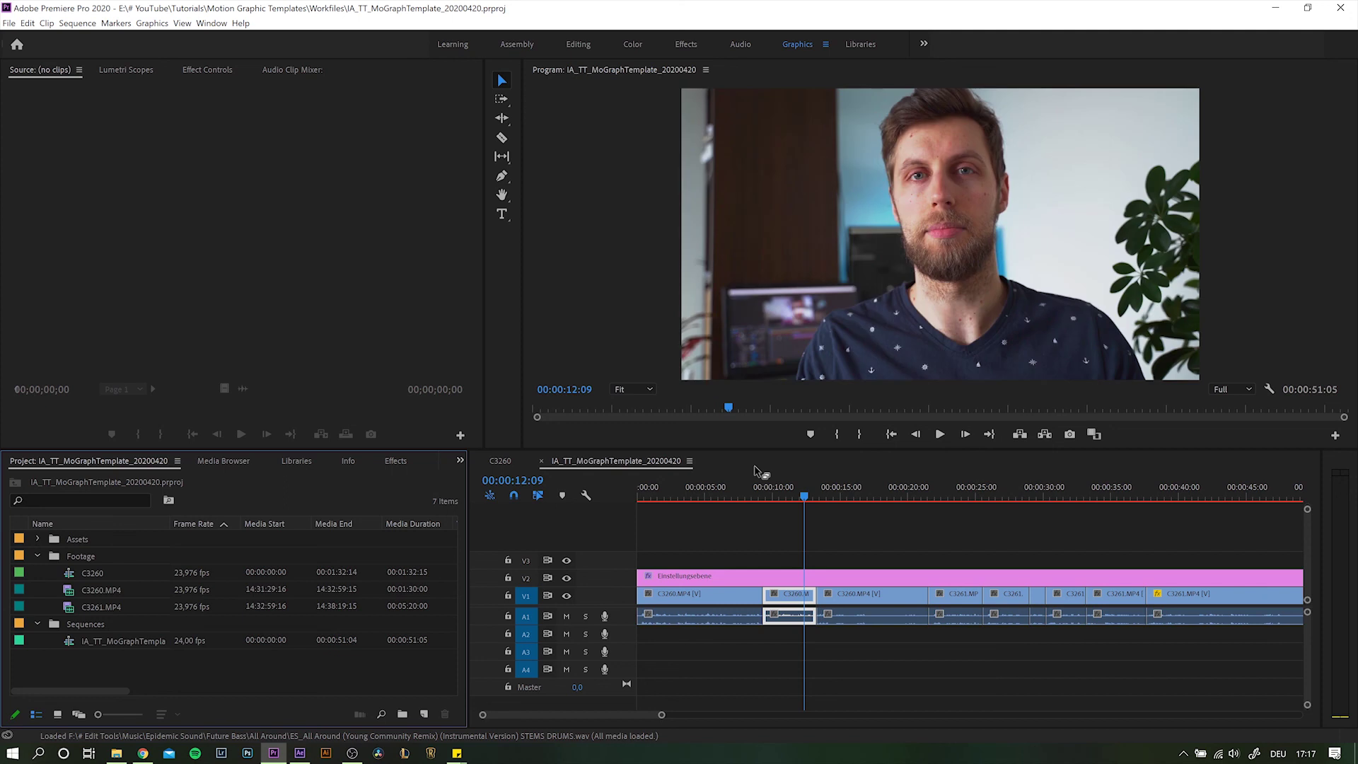
click(771, 489)
click(212, 23)
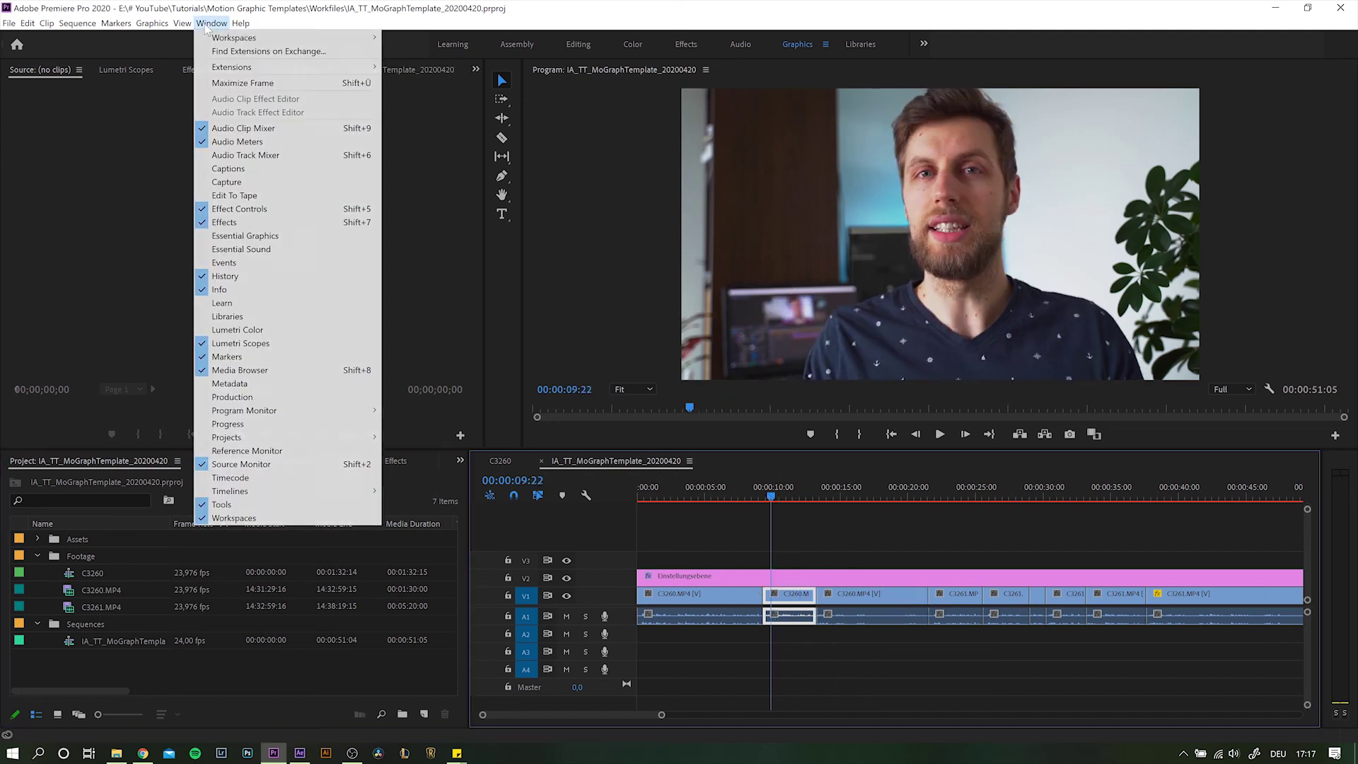
click(255, 235)
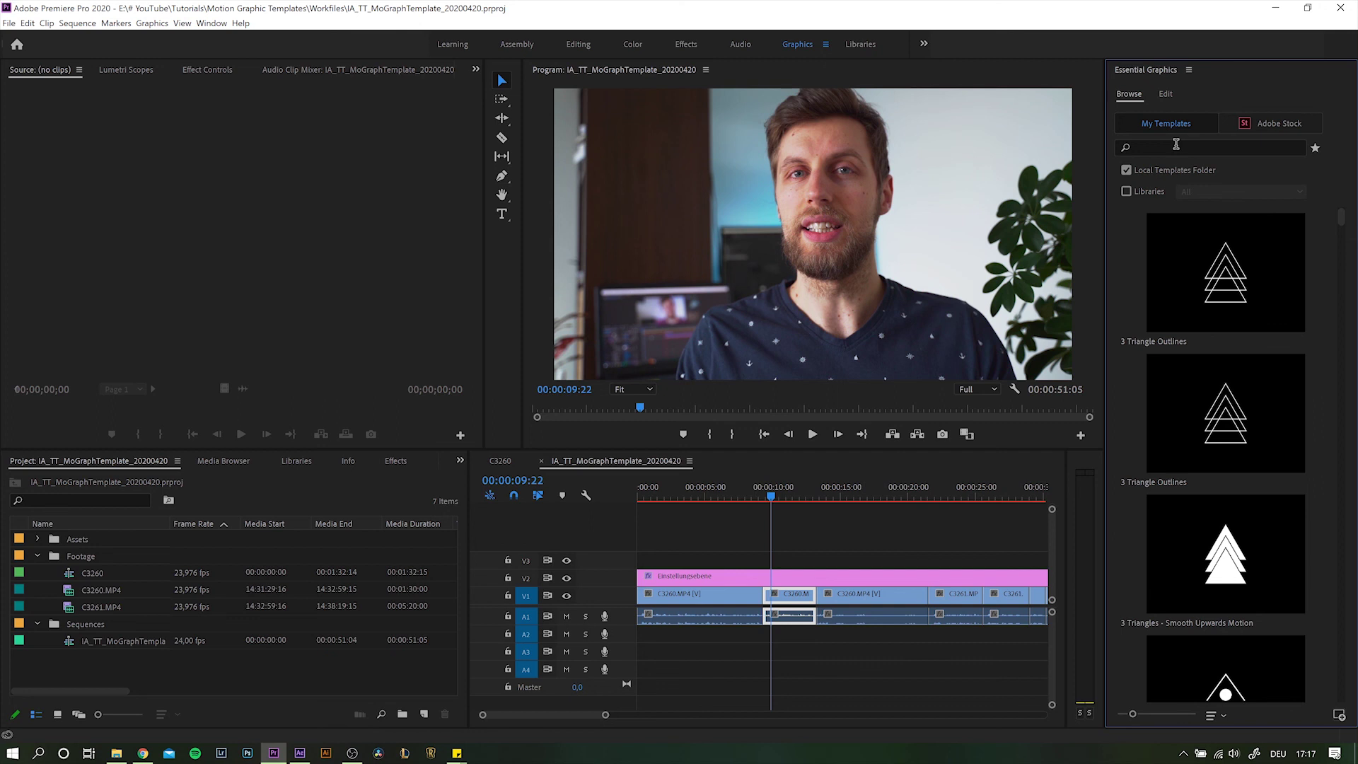
Filter the Essential Graphics browser by 'asp' and scroll down to the ASP_Subscribe template.
click(1175, 146)
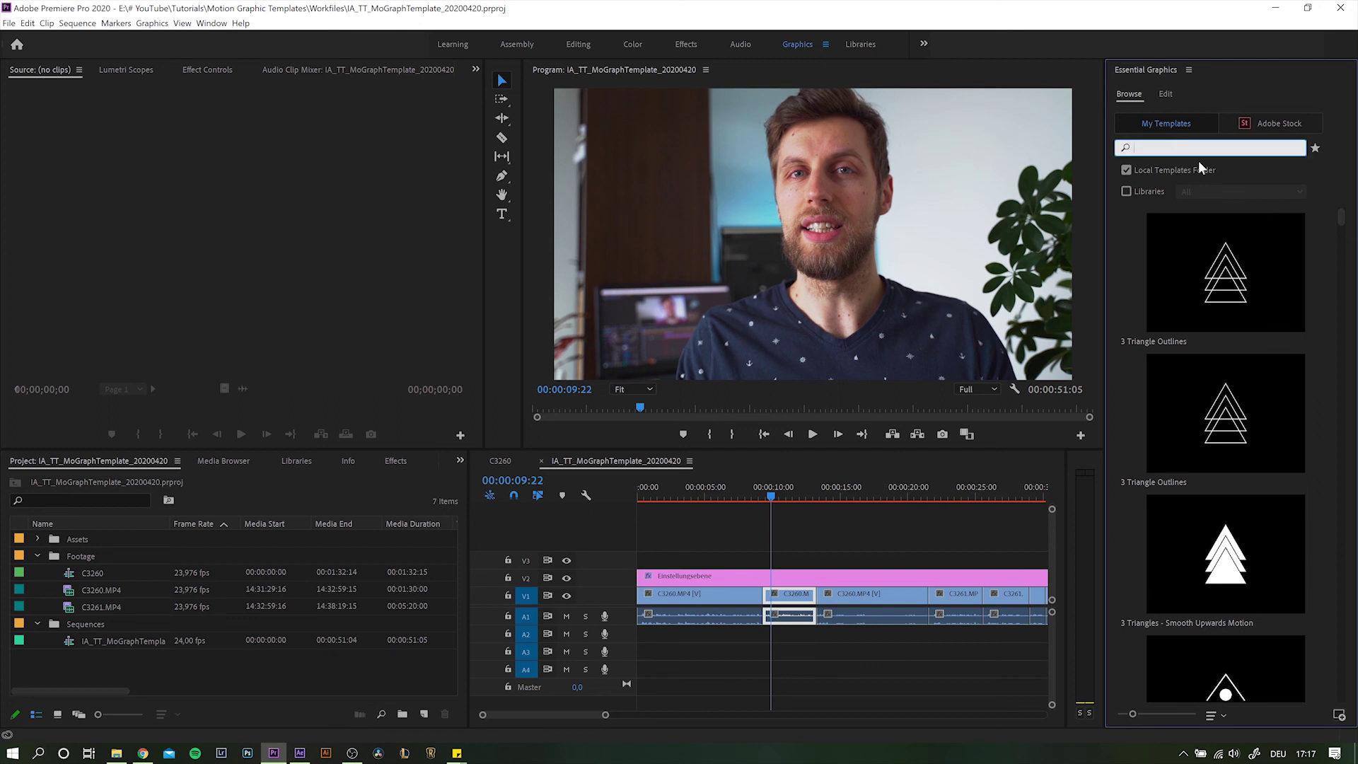
text(asp)
key(Return)
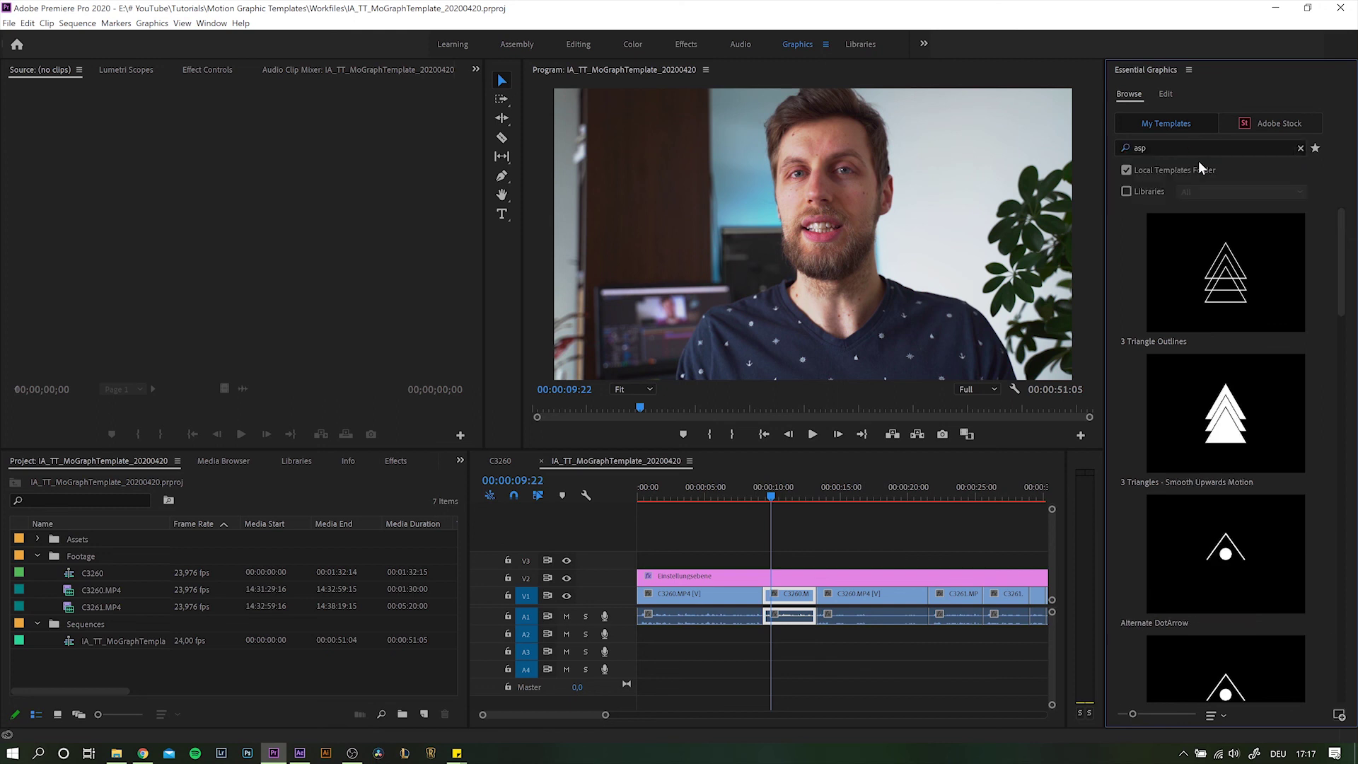
scroll(1210, 320, down, 2)
scroll(1211, 320, down, 2)
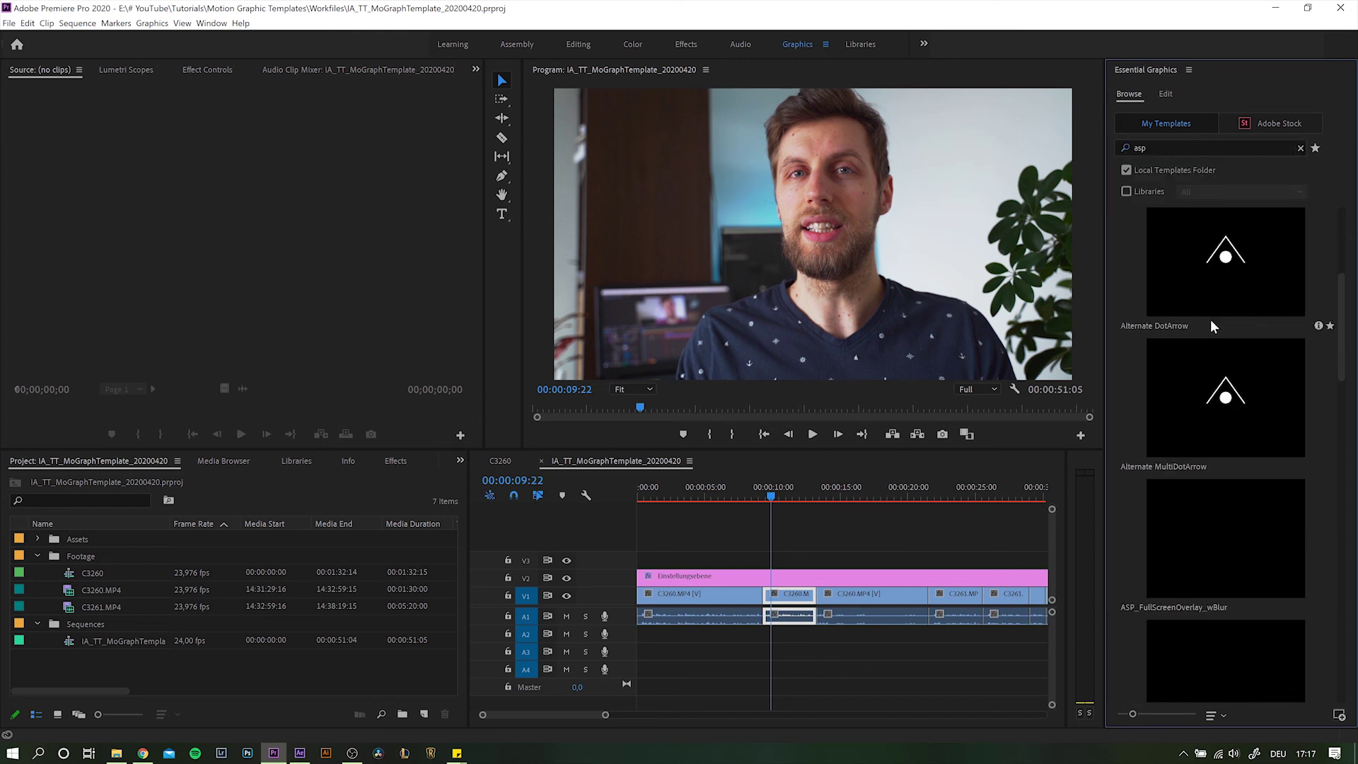
scroll(1217, 484, down, 2)
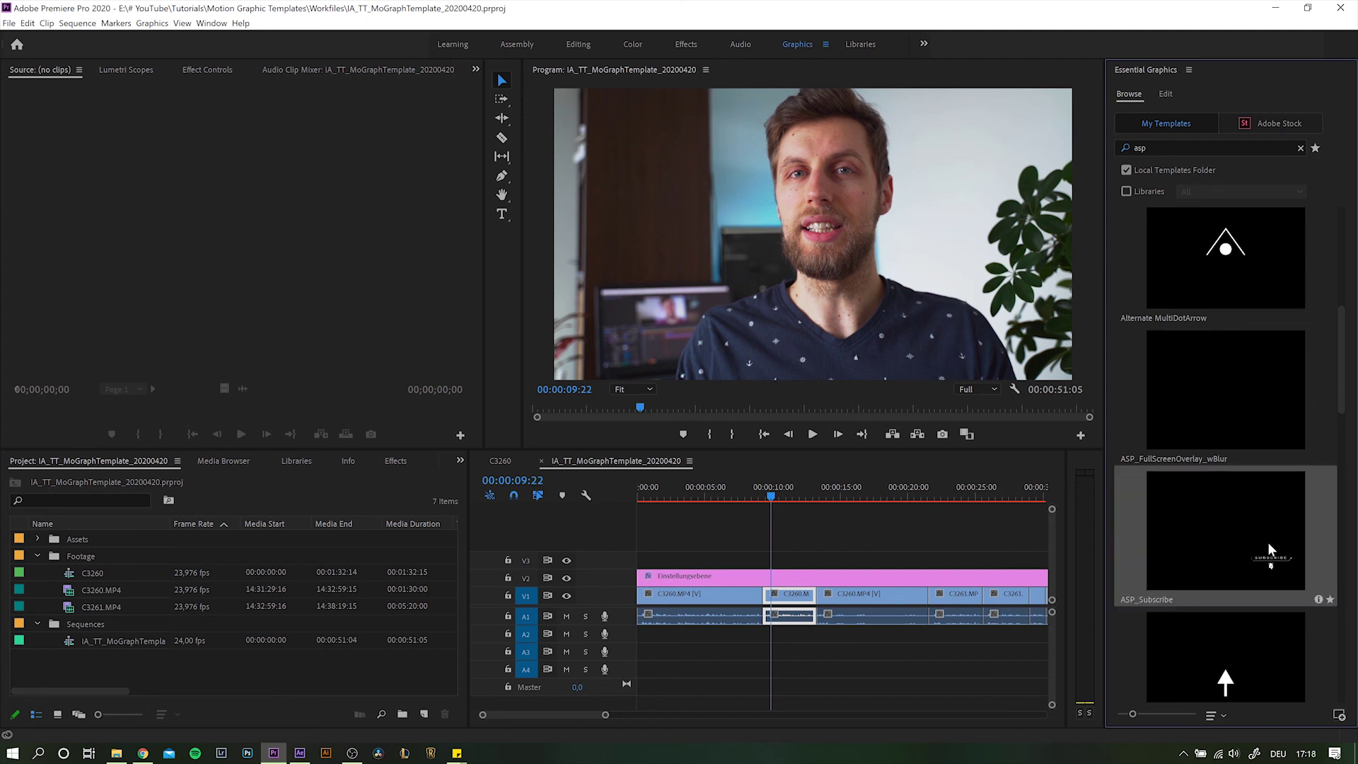
Drop ASP_Subscribe onto V3, preview it at 00:00:13:12, and select the clip.
drag(1050, 516, 817, 573)
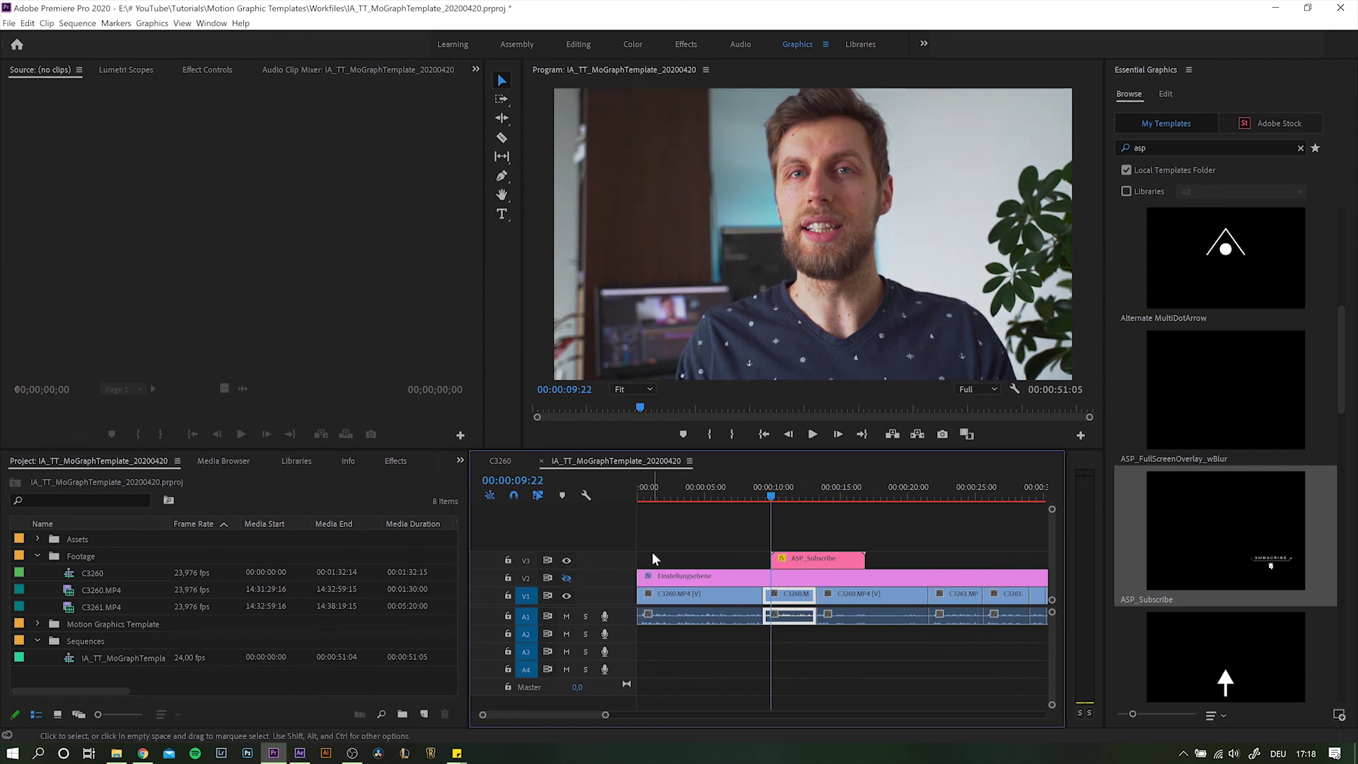
drag(769, 491, 819, 495)
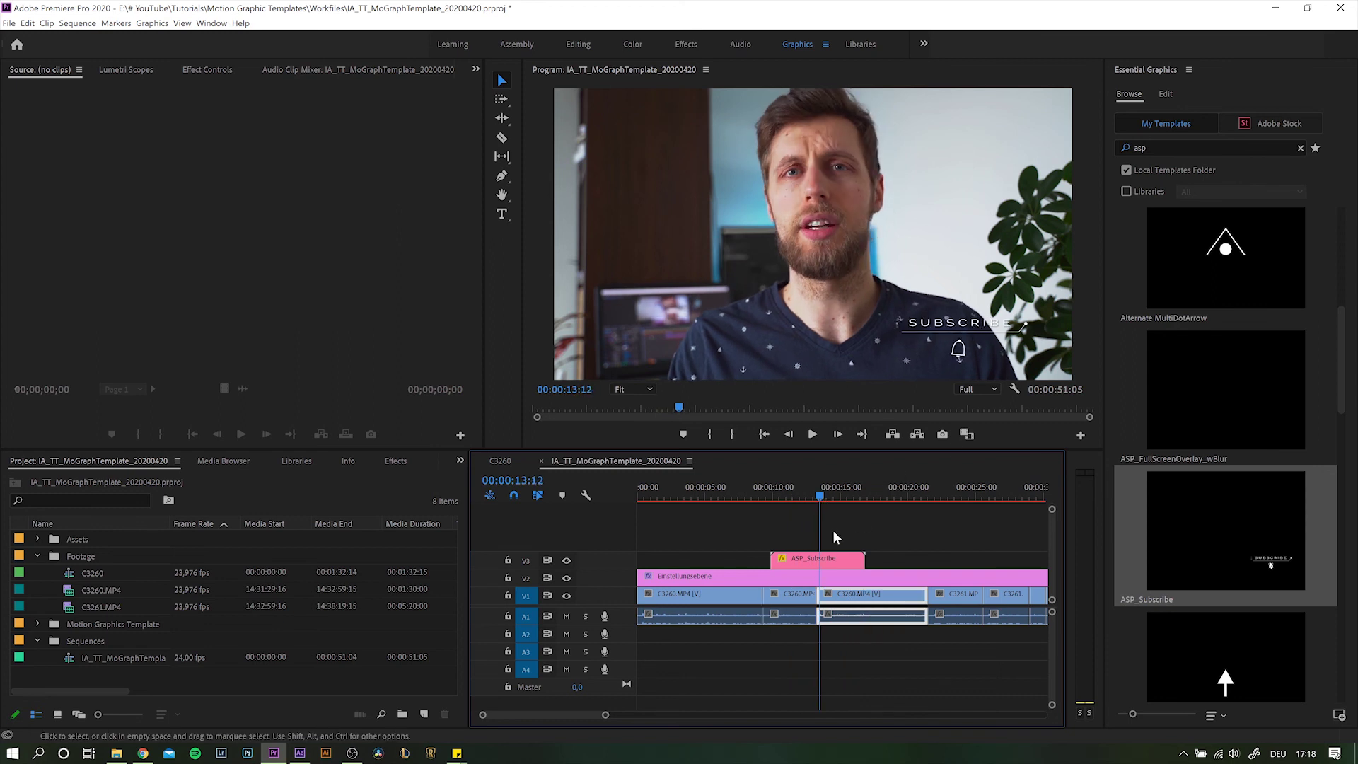
click(832, 560)
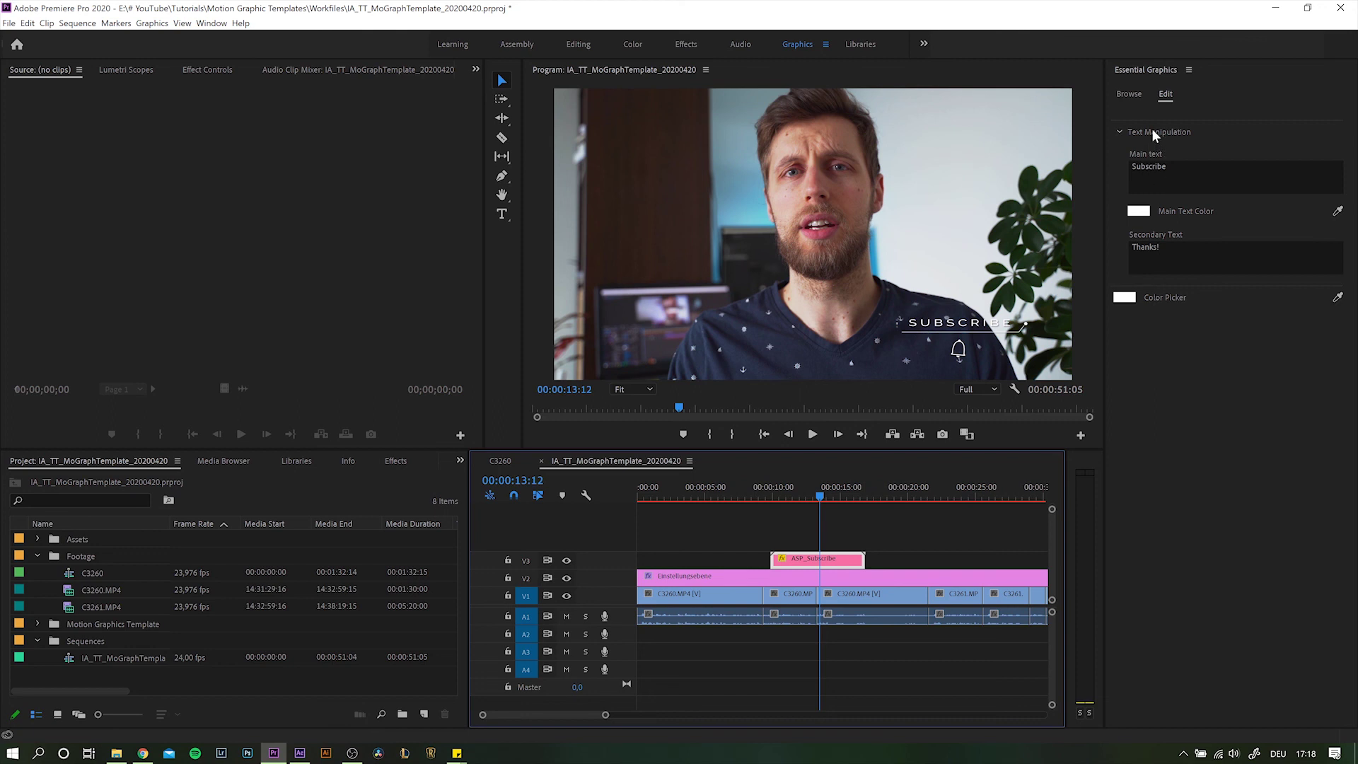
Replace the Main text 'Subscribe' with 'Like & Subscribe'.
click(1153, 167)
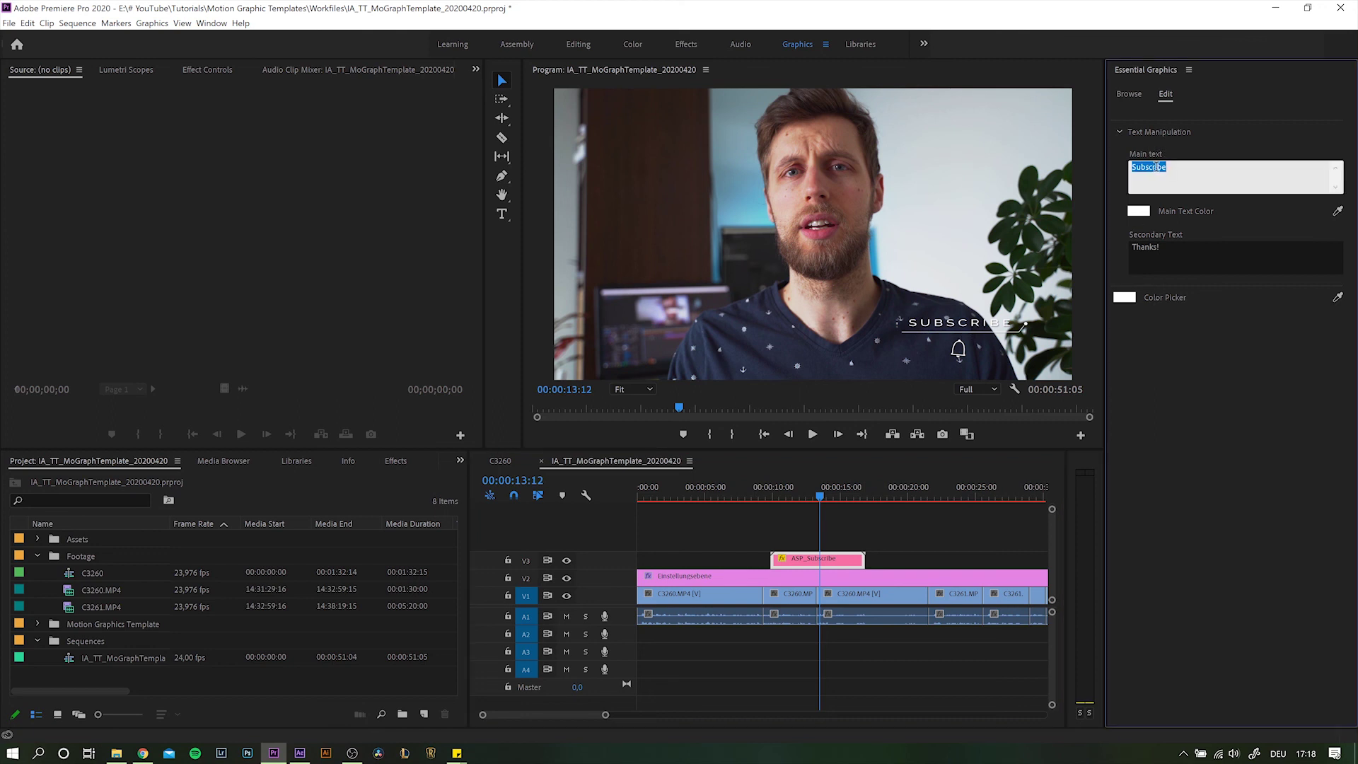
text(Like & Subscribe)
click(1114, 171)
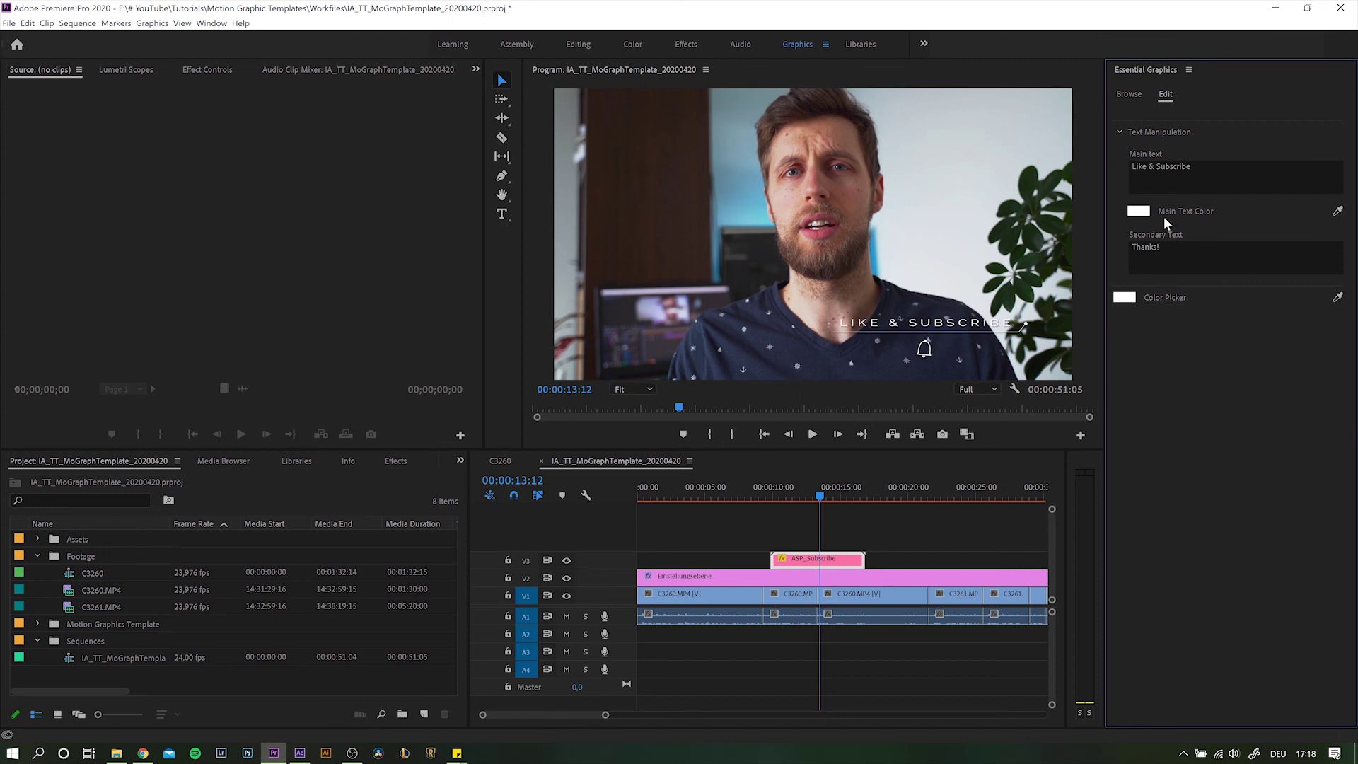